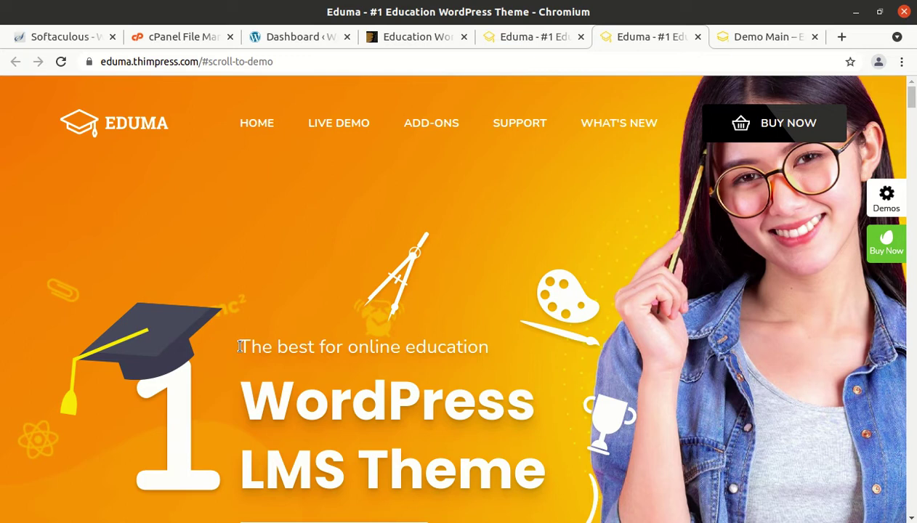
# Step: Look over the Eduma landing page from the opening banner to the Premium Plugins Integration section
pyautogui.scroll(-1, 240, 347)
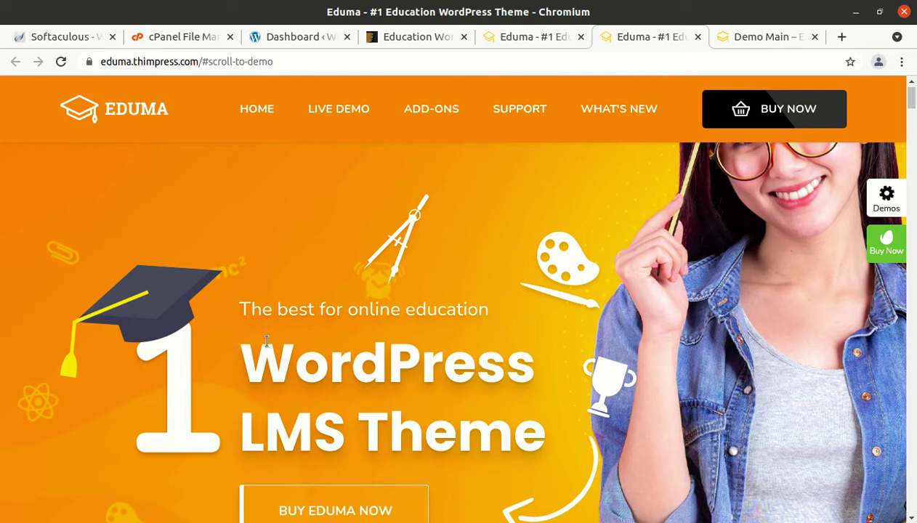
pyautogui.scroll(1, 266, 342)
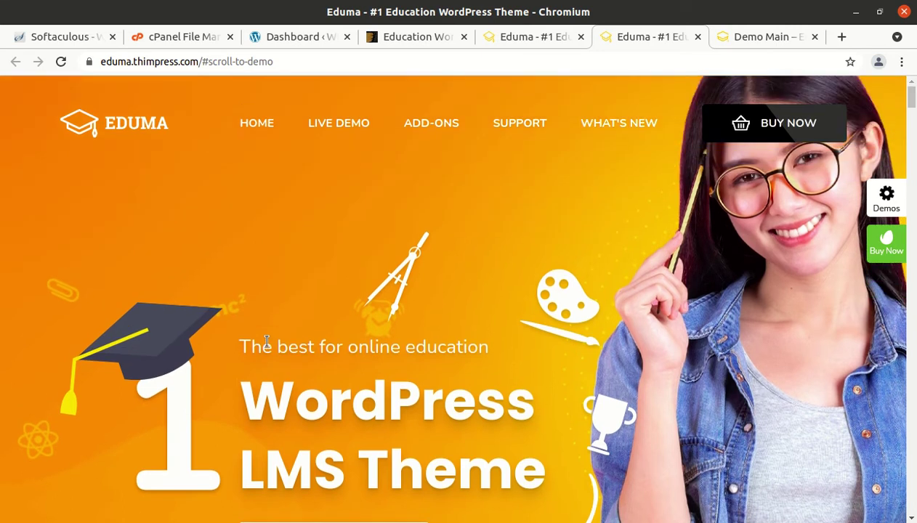
pyautogui.scroll(-3, 266, 341)
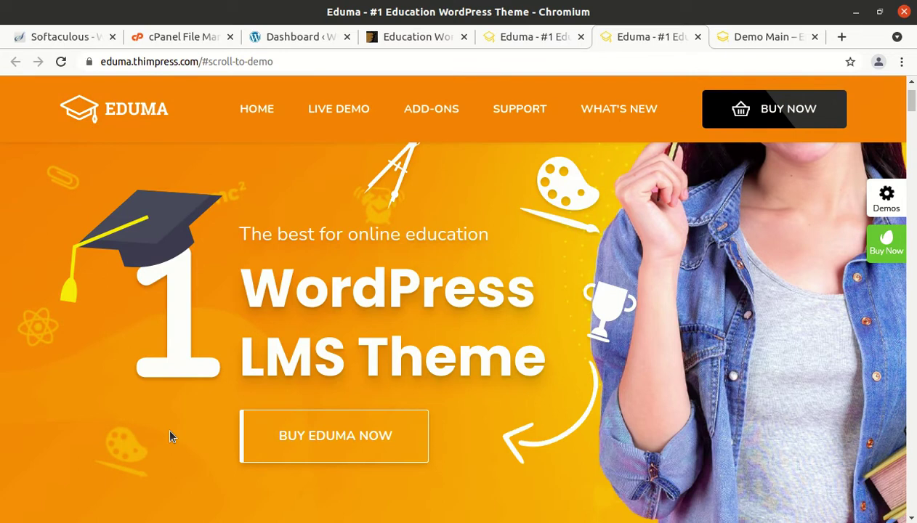
pyautogui.scroll(-10, 169, 436)
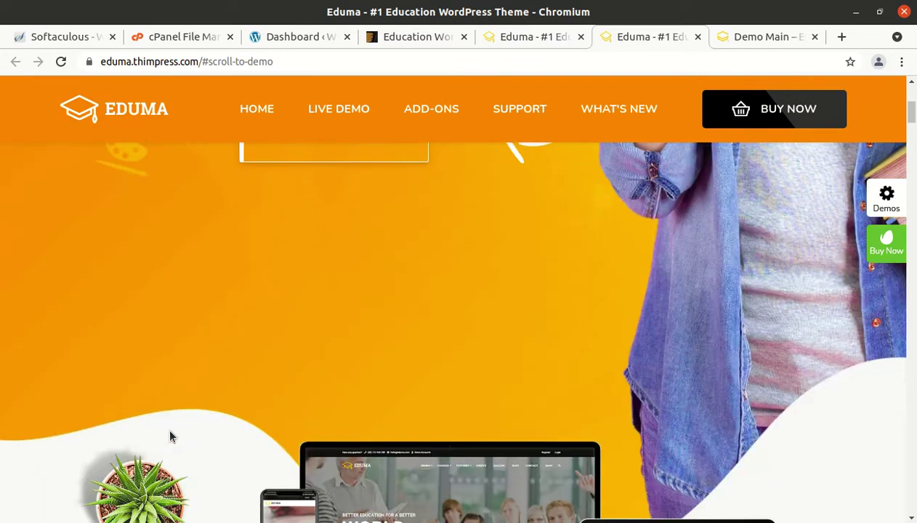
pyautogui.scroll(-11, 169, 435)
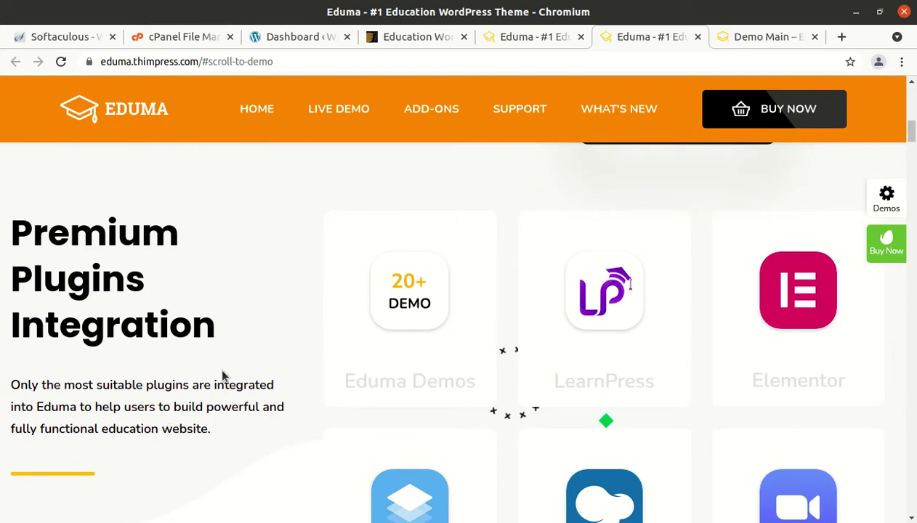
pyautogui.scroll(-3, 223, 377)
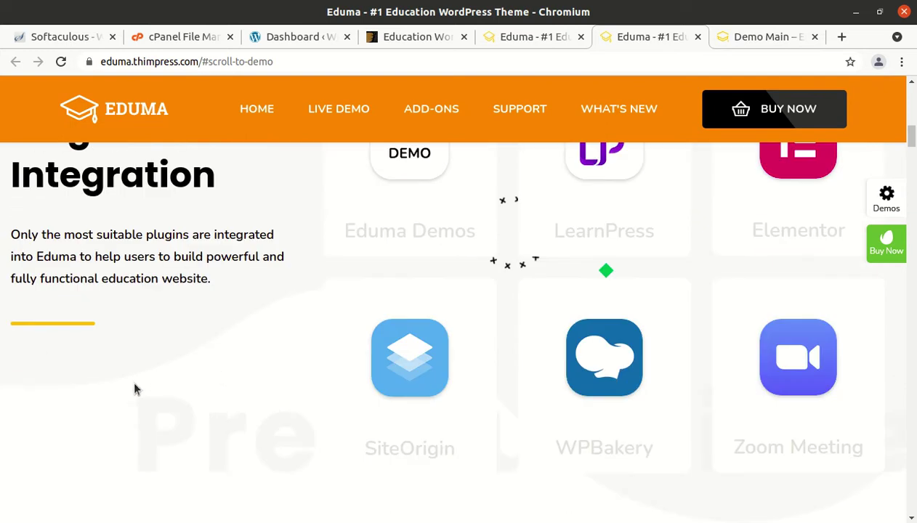
pyautogui.scroll(12, 133, 389)
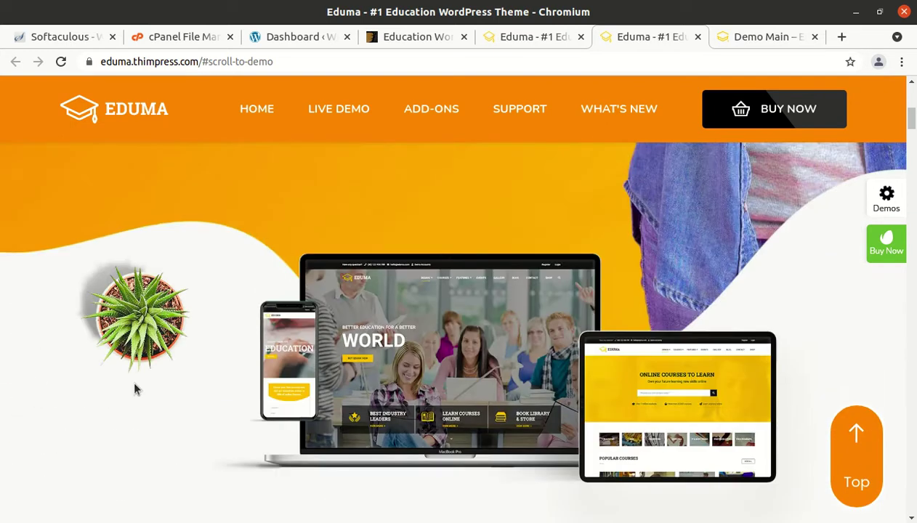
pyautogui.scroll(8, 134, 390)
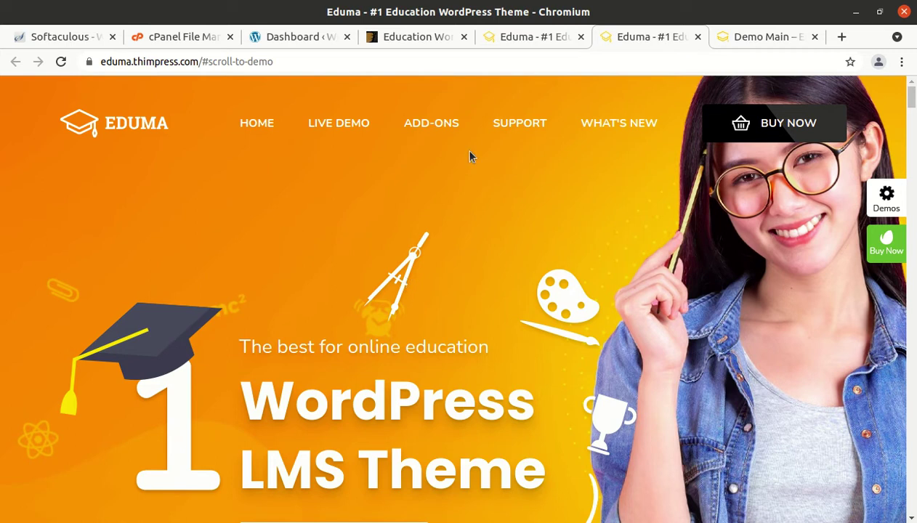
# Step: Switch to the other open Eduma landing page and browse its gallery of premium demos
pyautogui.click(513, 42)
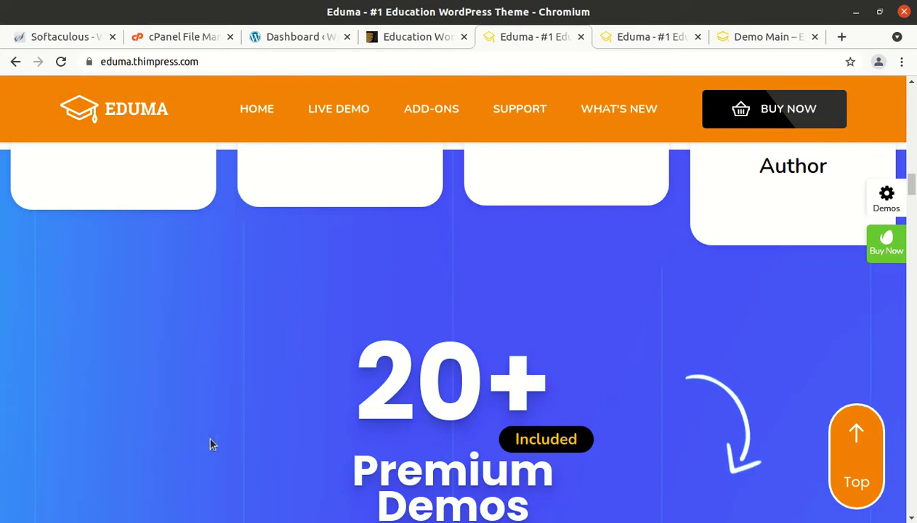
pyautogui.scroll(5, 210, 442)
pyautogui.scroll(-5, 210, 442)
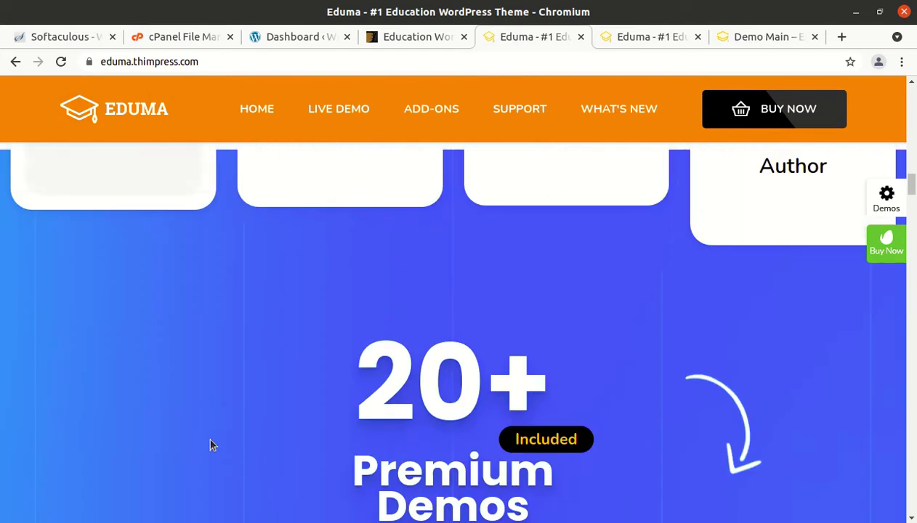
pyautogui.scroll(-3, 210, 445)
pyautogui.scroll(-8, 210, 445)
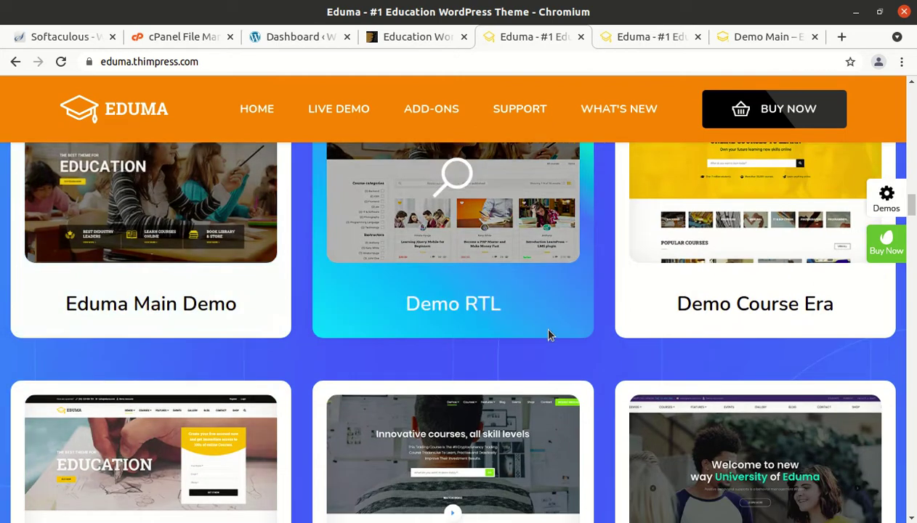
pyautogui.scroll(-6, 546, 330)
pyautogui.scroll(-4, 295, 348)
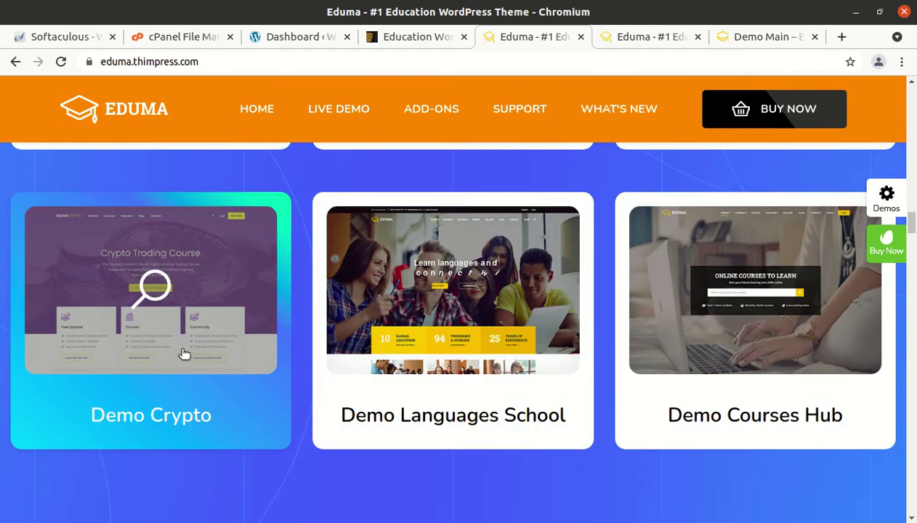
pyautogui.scroll(-5, 531, 328)
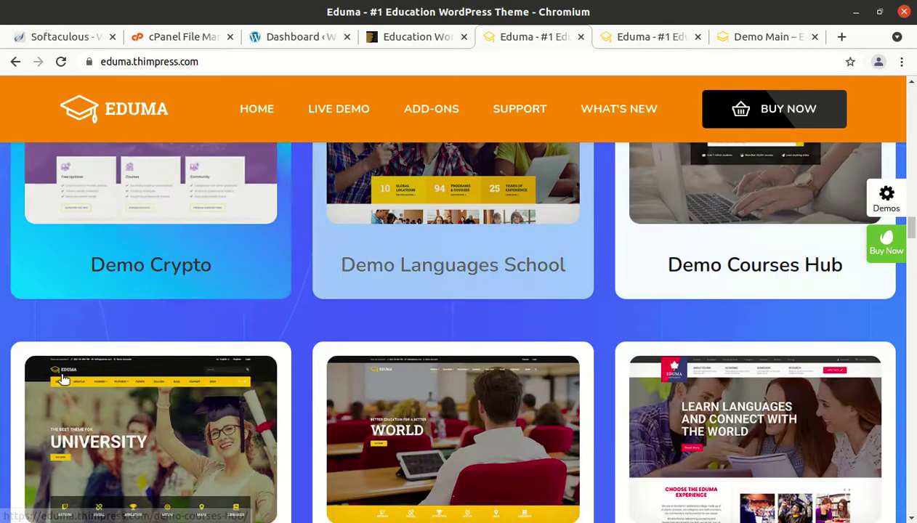
pyautogui.scroll(-6, 674, 355)
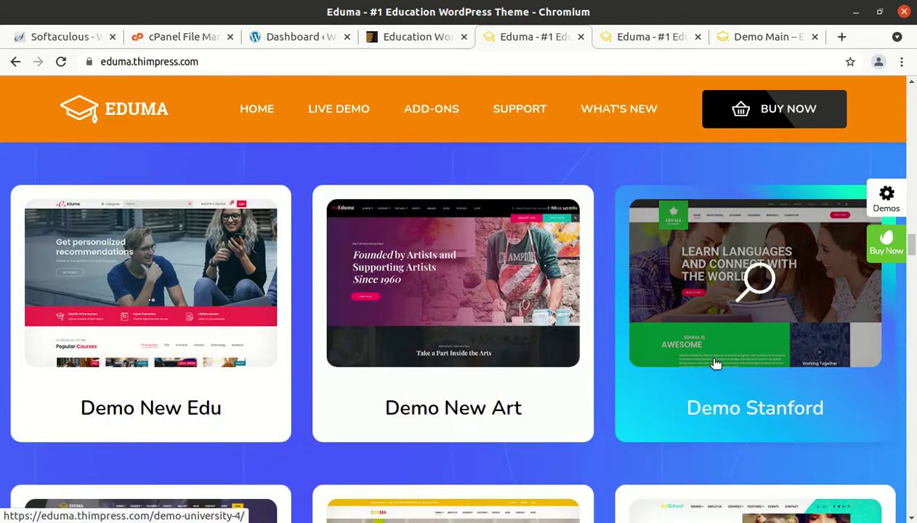
pyautogui.scroll(-3, 756, 290)
pyautogui.scroll(-2, 720, 359)
pyautogui.scroll(-2, 426, 479)
pyautogui.scroll(2, 454, 436)
# Step: On the Eduma theme's ThemeForest page, highlight the item title and the author's Power Elite Author badge
pyautogui.click(405, 38)
pyautogui.scroll(3, 389, 436)
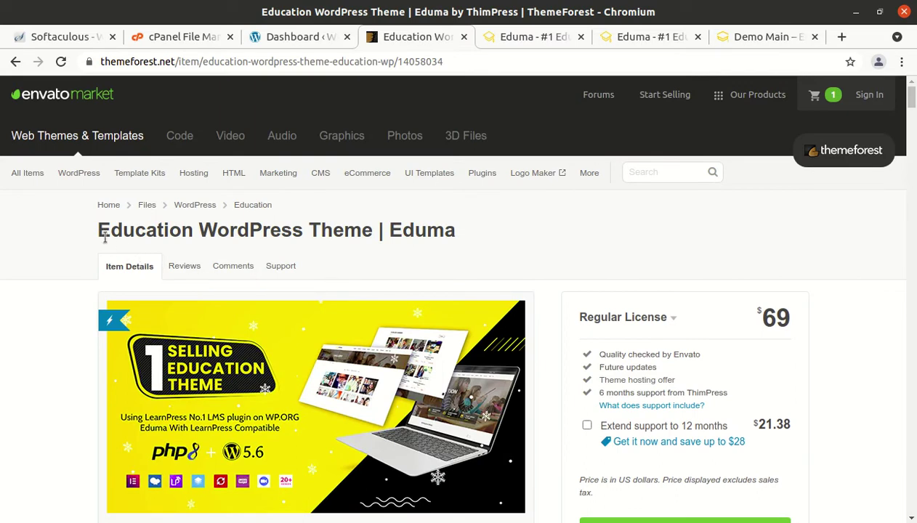
pyautogui.moveTo(84, 241); pyautogui.dragTo(260, 249)
pyautogui.scroll(-5, 682, 363)
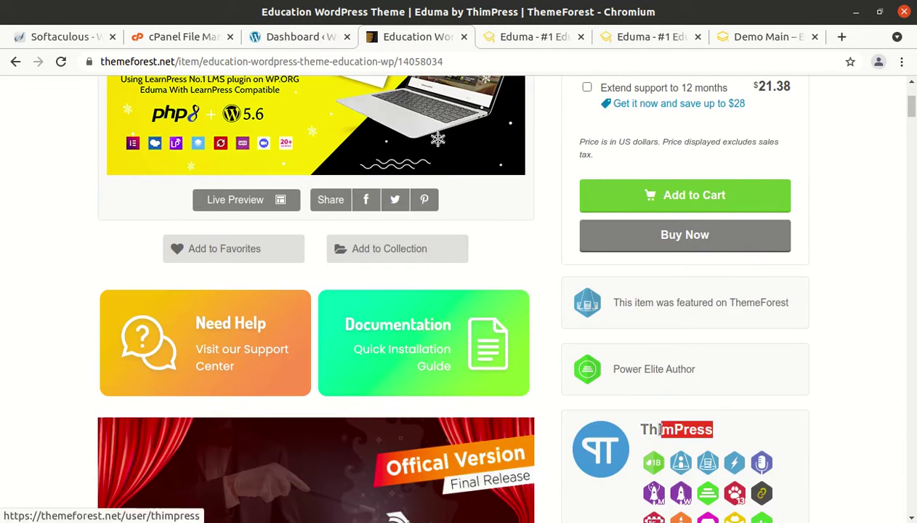
pyautogui.moveTo(694, 383); pyautogui.dragTo(609, 370)
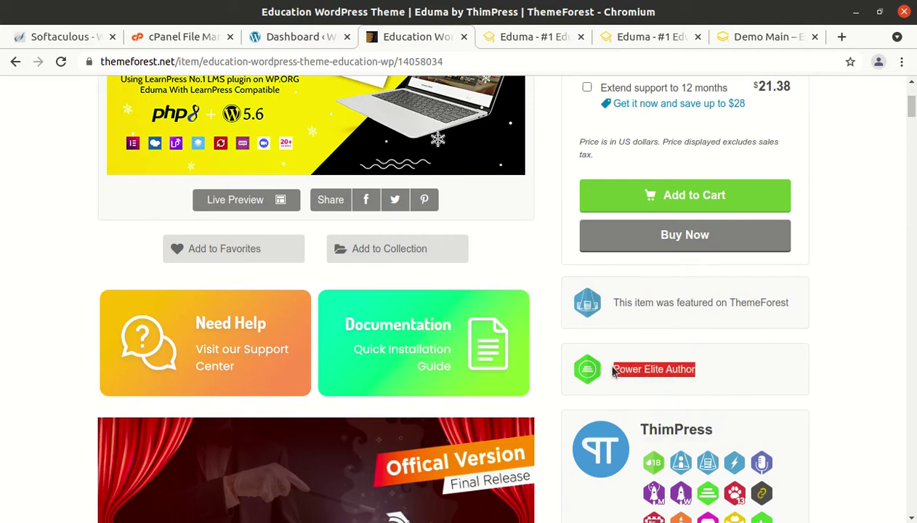
# Step: Examine the item's sales, rating and details, highlighting its creation date and last update date
pyautogui.scroll(-3, 683, 432)
pyautogui.scroll(-5, 687, 434)
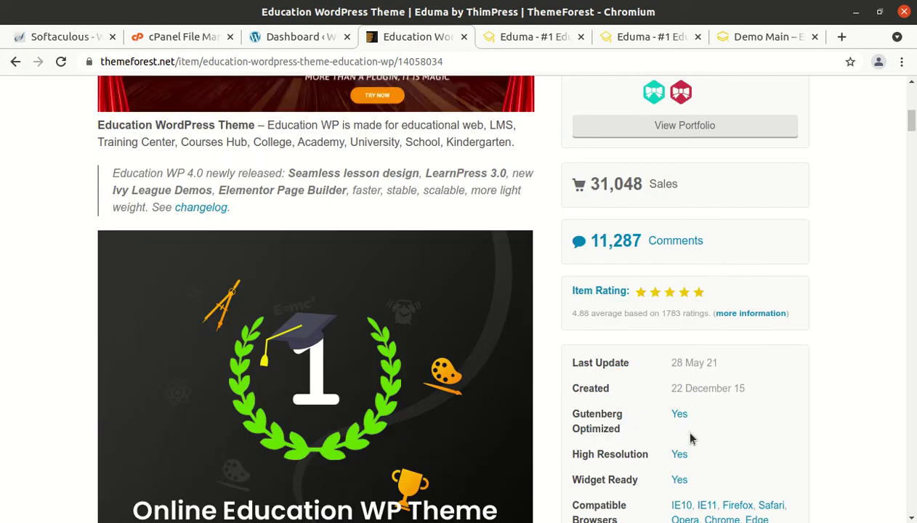
pyautogui.moveTo(727, 322); pyautogui.dragTo(658, 318)
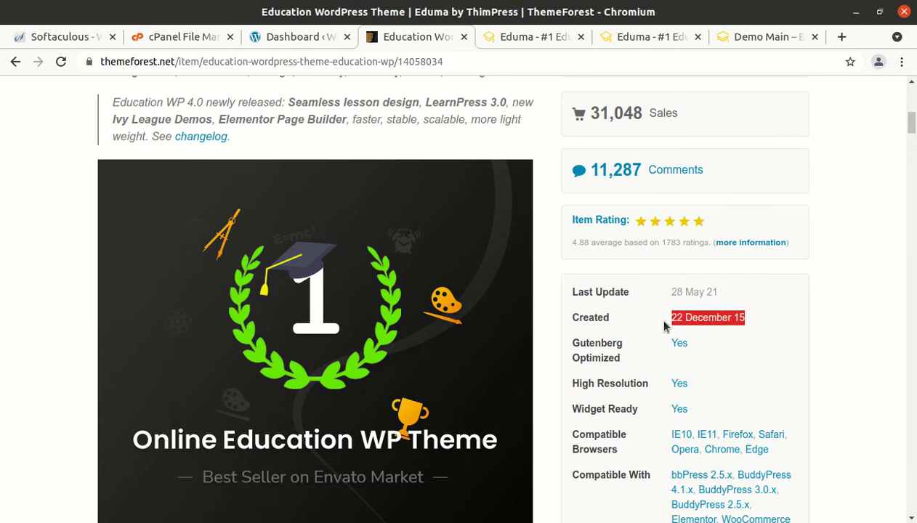
pyautogui.moveTo(734, 300); pyautogui.dragTo(668, 301)
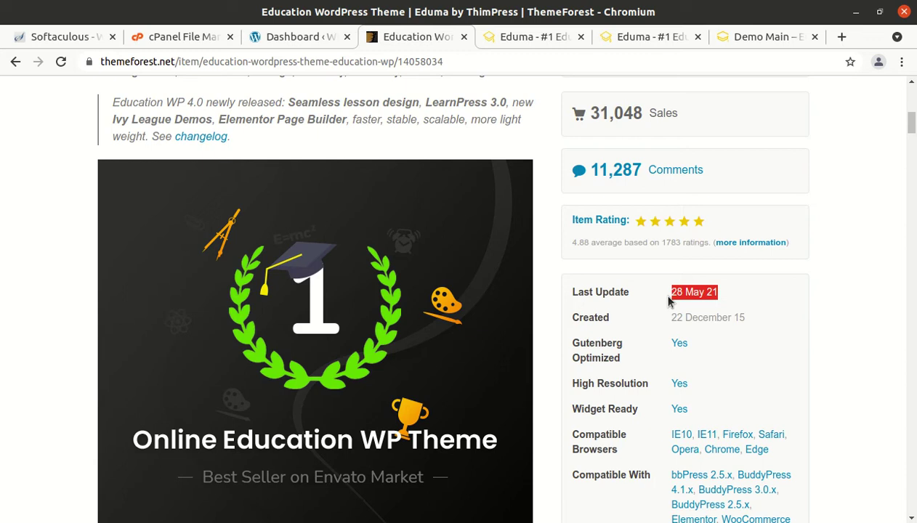
pyautogui.scroll(10, 547, 396)
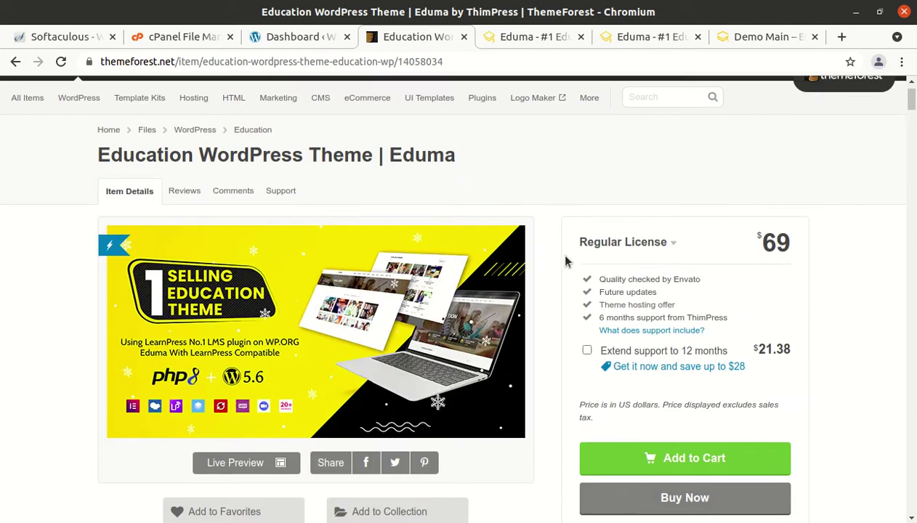
pyautogui.scroll(2, 566, 261)
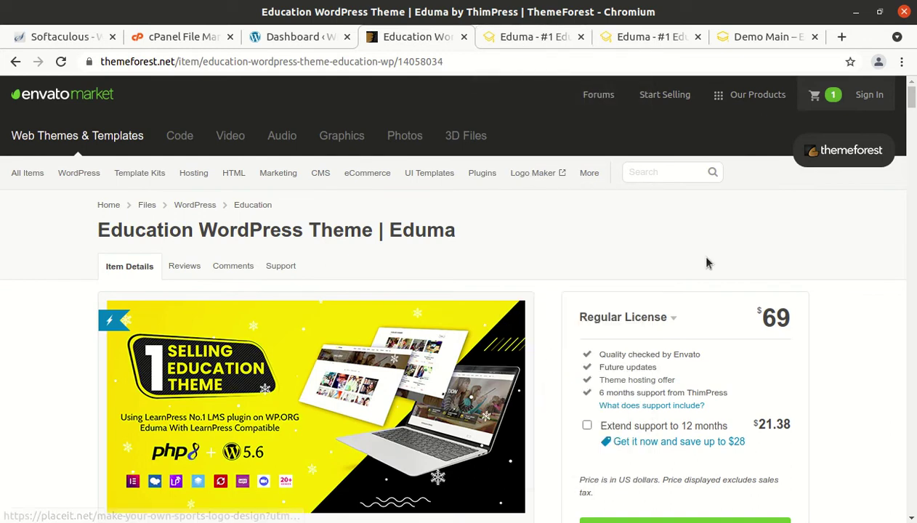
# Step: Return to the Eduma demo gallery and review the remaining demos and the feature sections below them
pyautogui.click(523, 37)
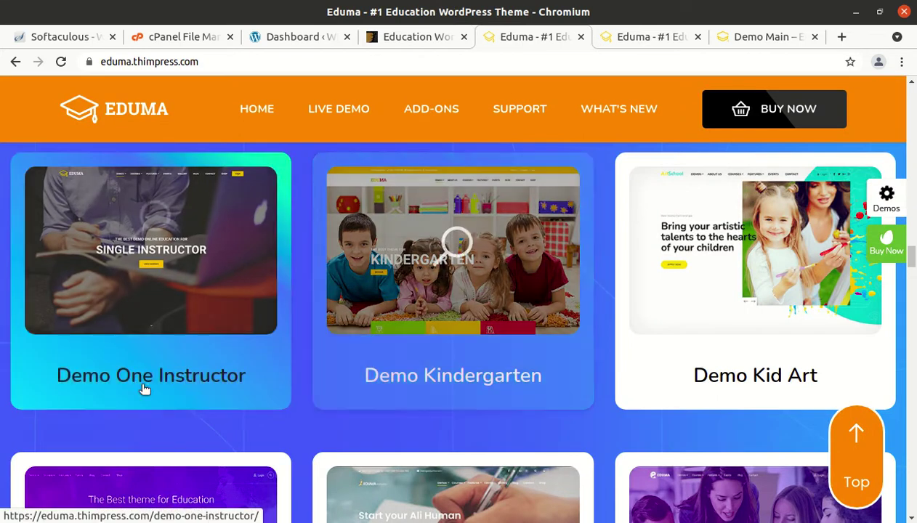
pyautogui.scroll(-5, 637, 418)
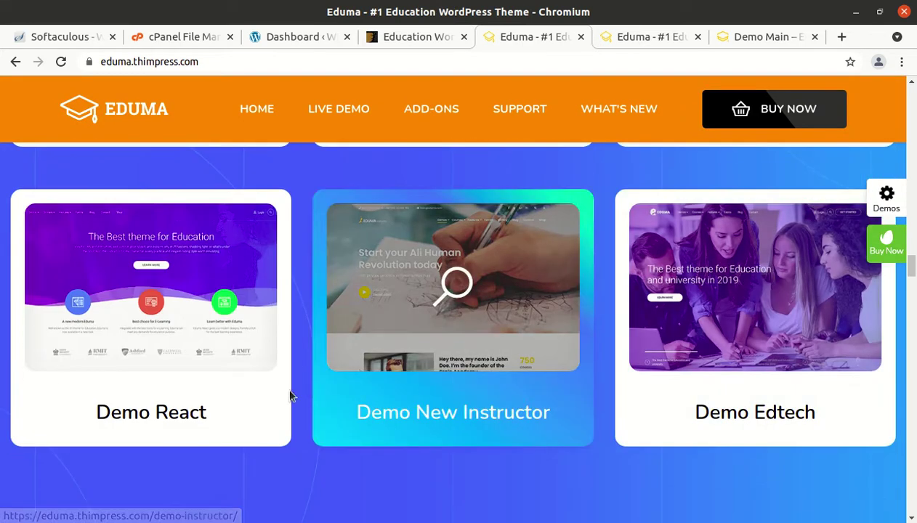
pyautogui.scroll(-3, 497, 400)
pyautogui.scroll(-6, 496, 400)
pyautogui.scroll(-10, 408, 420)
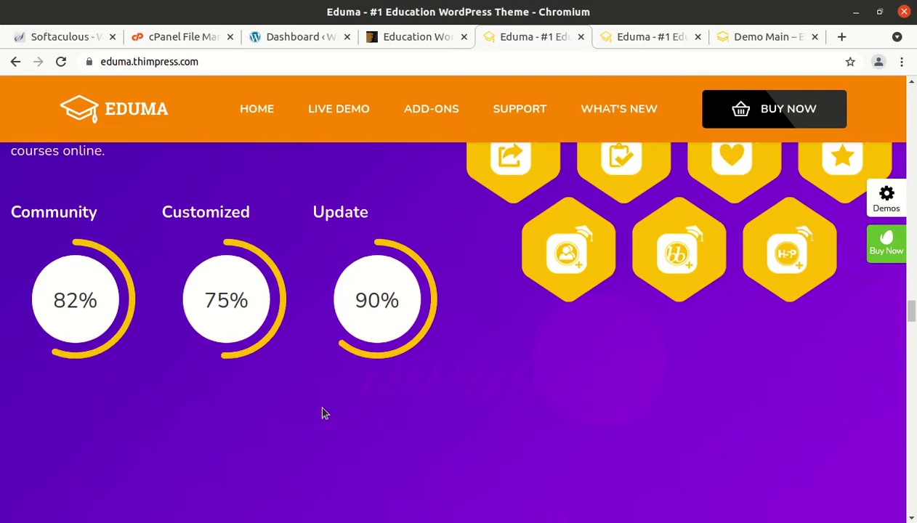
# Step: Open the Eduma main demo page and review its registration, events, latest news and testimonial sections
pyautogui.click(633, 40)
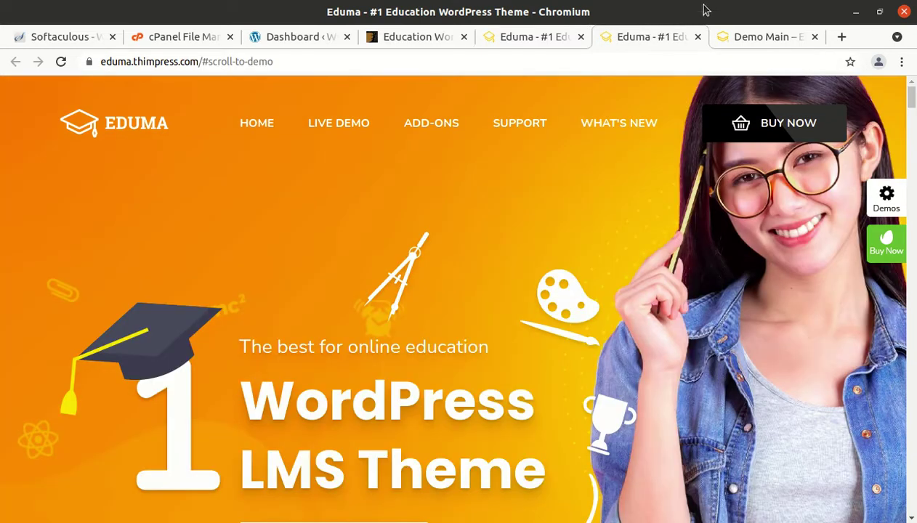
pyautogui.click(757, 37)
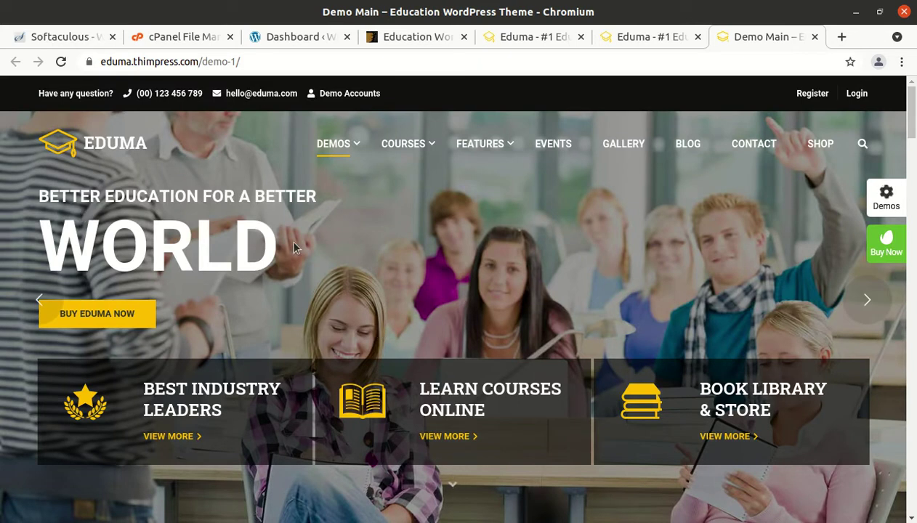
pyautogui.scroll(-6, 292, 247)
pyautogui.scroll(-8, 295, 248)
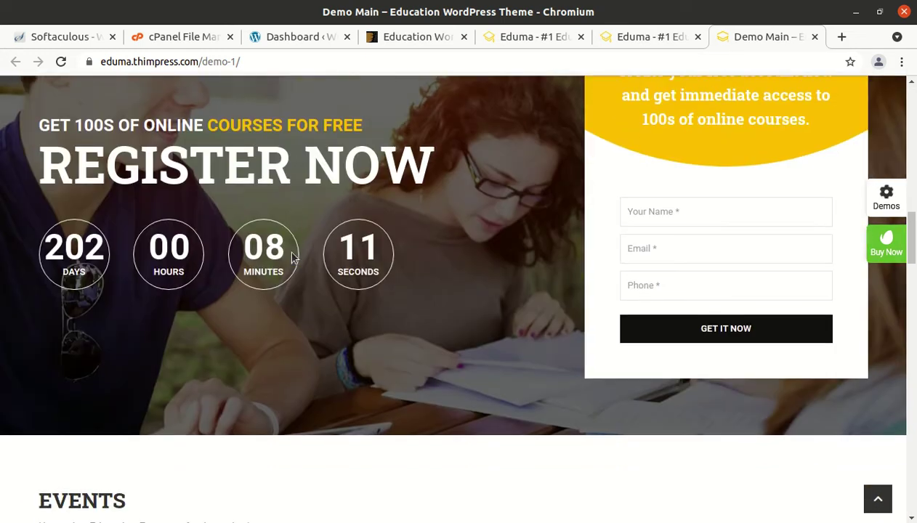
pyautogui.scroll(-8, 293, 256)
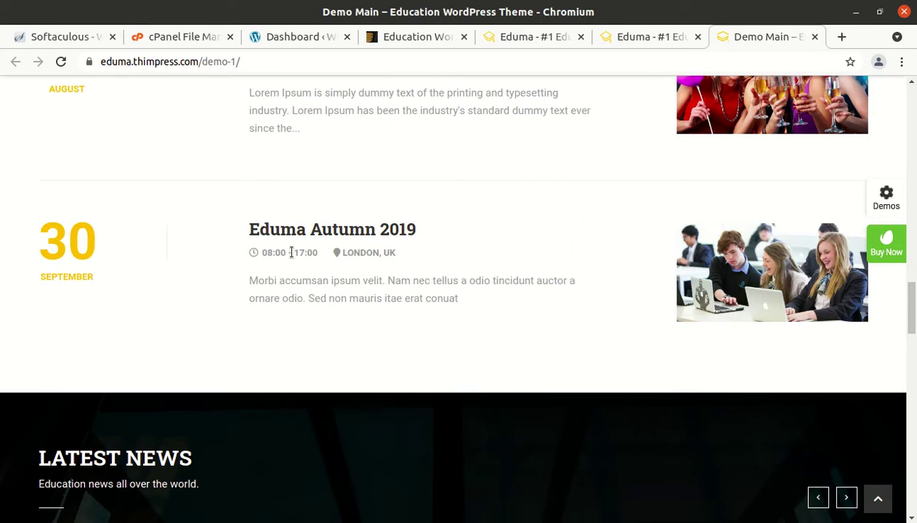
pyautogui.scroll(-6, 358, 288)
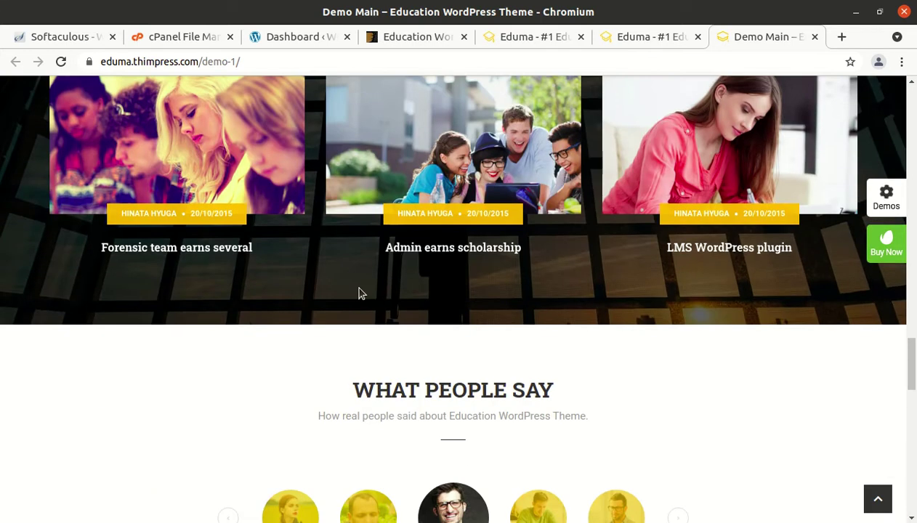
pyautogui.scroll(-5, 358, 293)
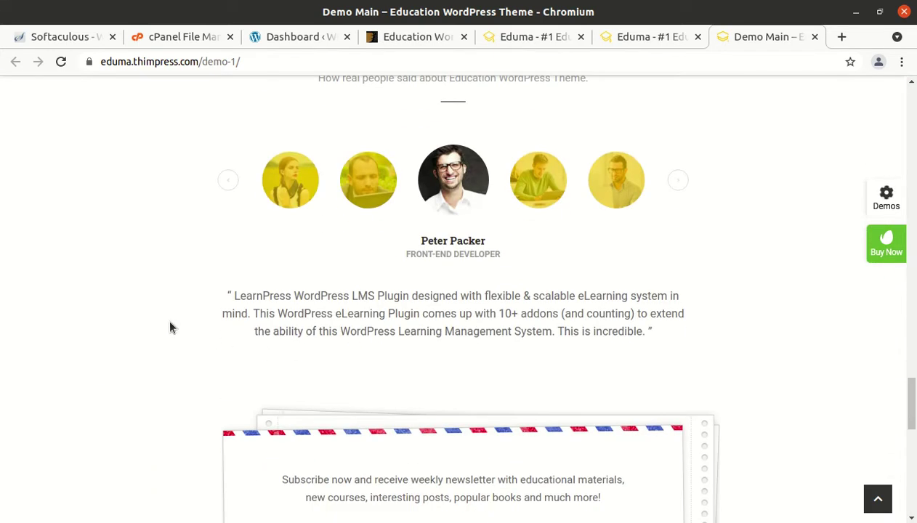
# Step: Review the list of available demos in the main demo's site navigation and return to its opening banner
pyautogui.scroll(10, 169, 328)
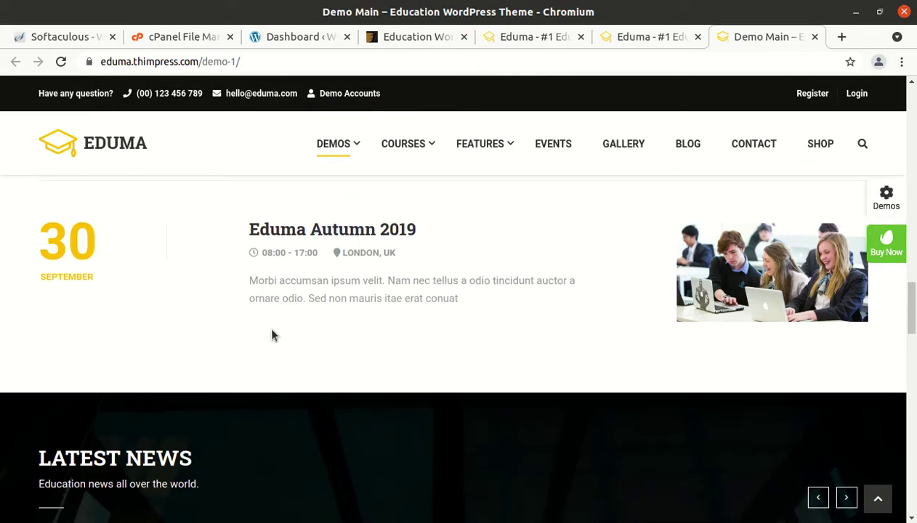
pyautogui.scroll(3, 273, 335)
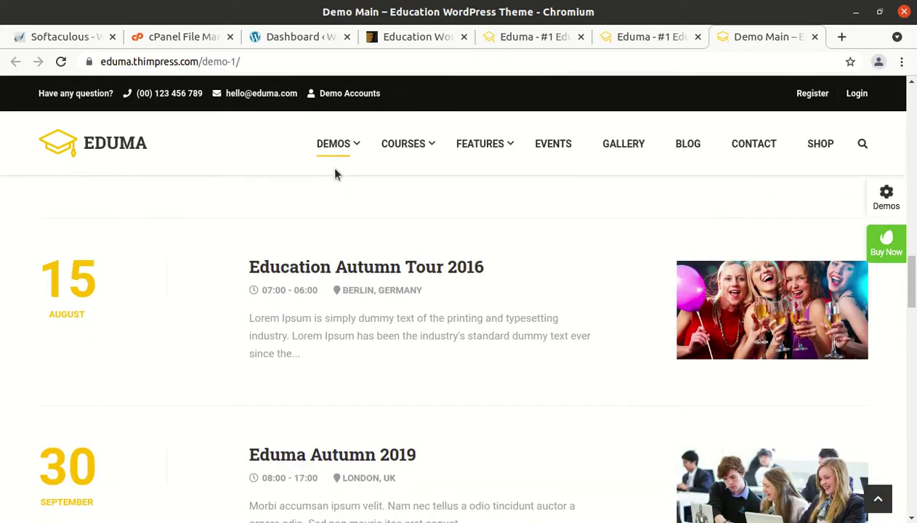
pyautogui.moveTo(324, 170)
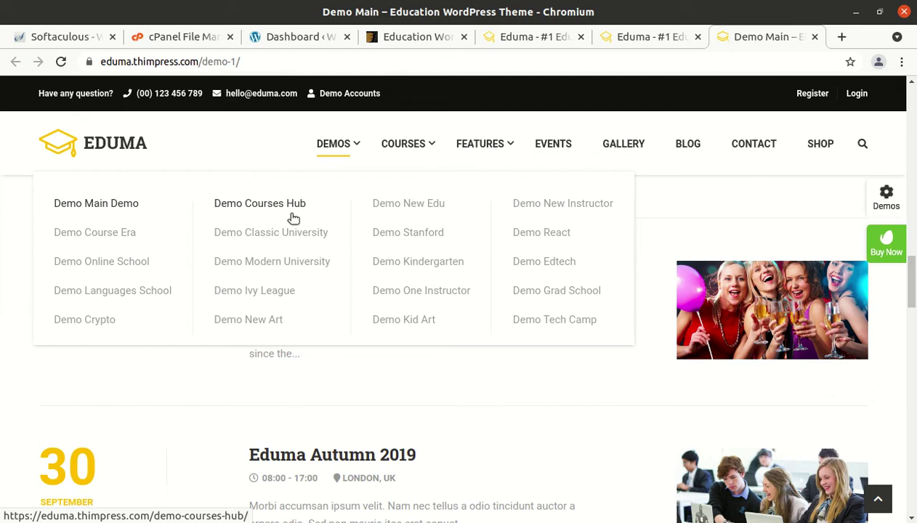
pyautogui.scroll(1, 193, 299)
pyautogui.scroll(20, 192, 299)
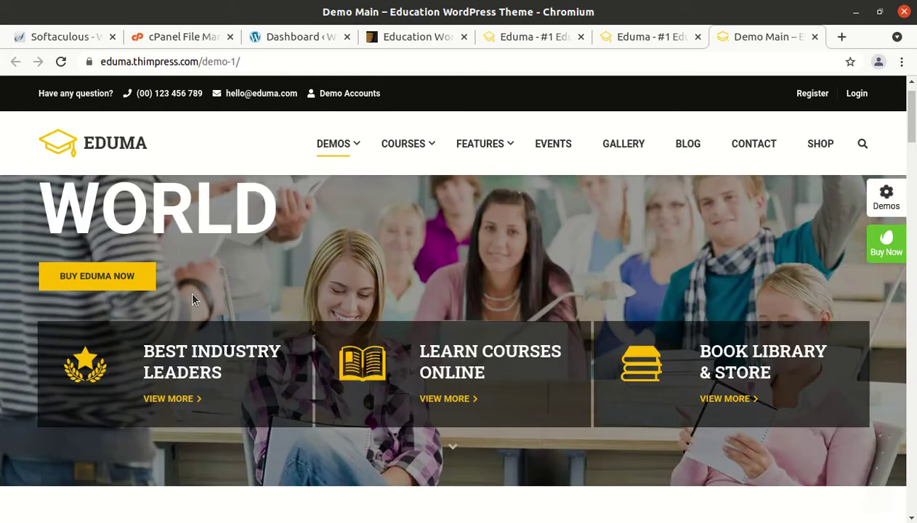
# Step: Return to the Eduma ThemeForest listing and highlight "Education WP is made for educational web" in the item description
pyautogui.scroll(1, 193, 298)
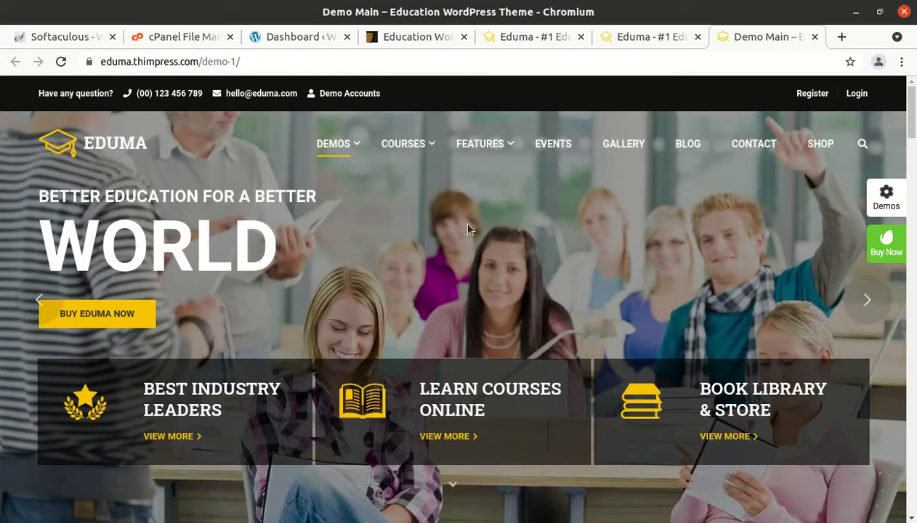
pyautogui.click(402, 36)
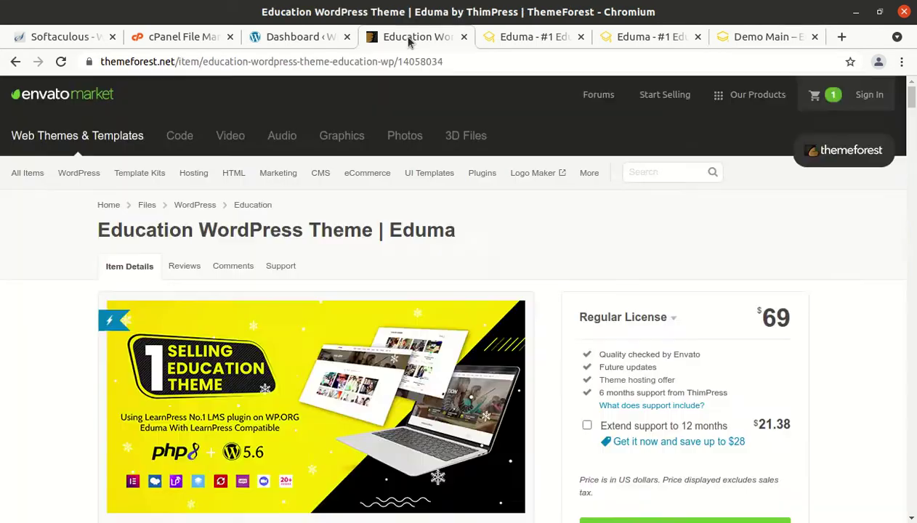
pyautogui.scroll(-9, 372, 337)
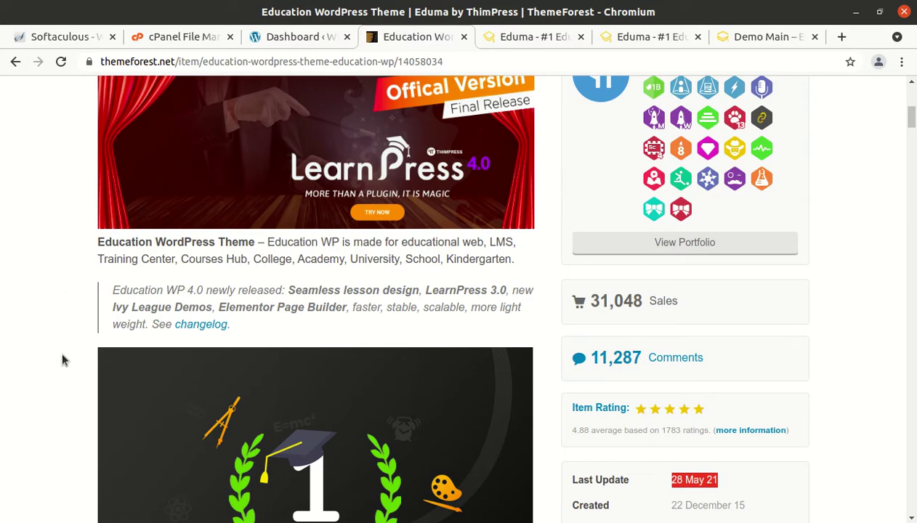
pyautogui.scroll(-5, 70, 383)
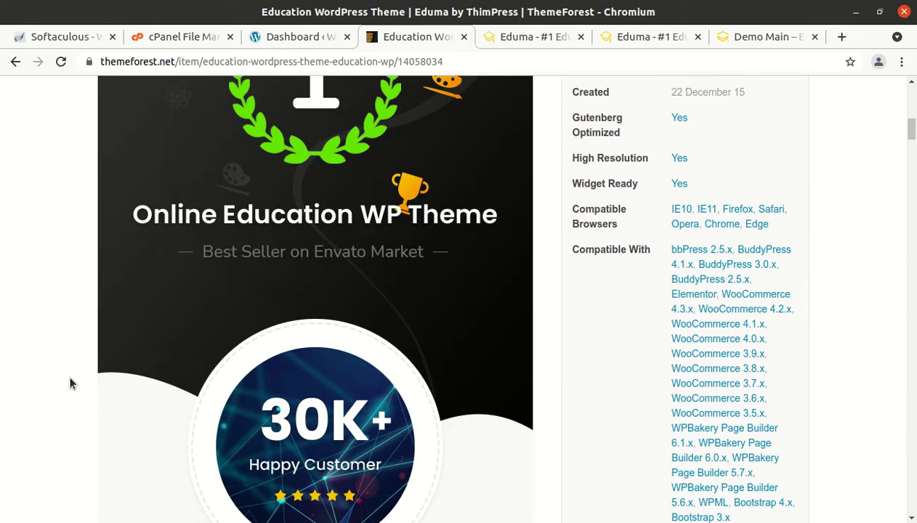
pyautogui.scroll(5, 71, 384)
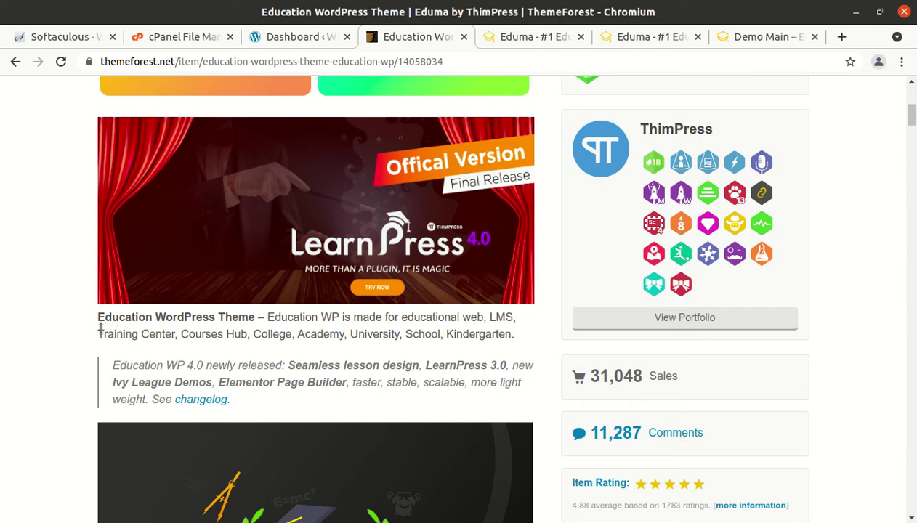
pyautogui.moveTo(99, 317); pyautogui.dragTo(483, 320)
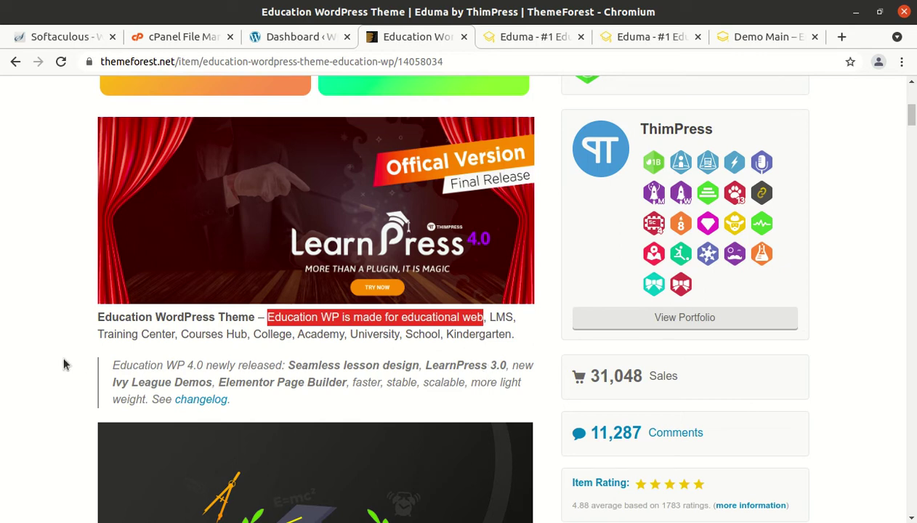
# Step: Examine the listing's bundled demos and plugins, compatible software versions and tags, and return to the LearnPress 4.0 banner
pyautogui.scroll(-15, 63, 364)
pyautogui.scroll(-5, 76, 382)
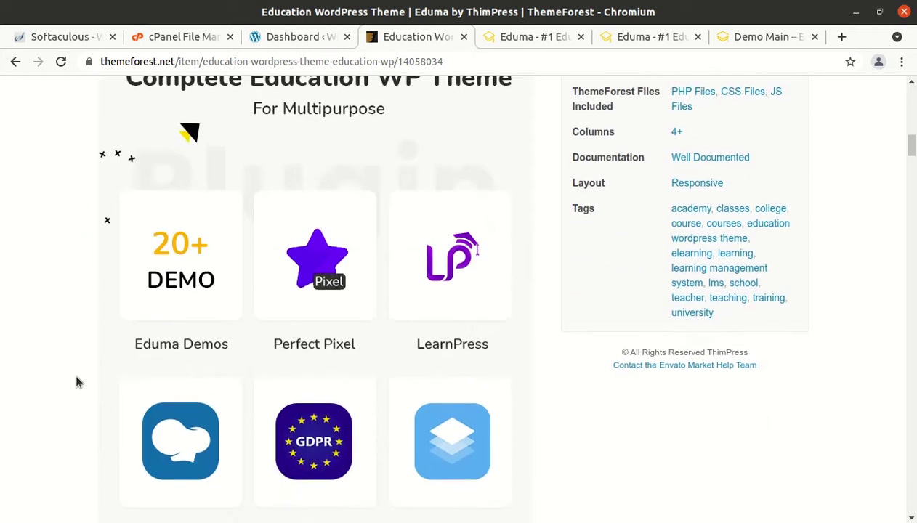
pyautogui.scroll(8, 76, 381)
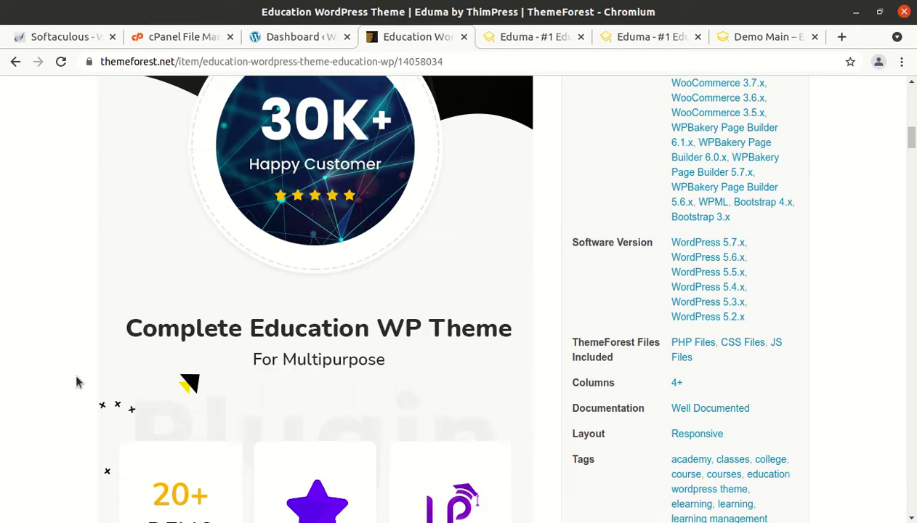
pyautogui.scroll(12, 77, 382)
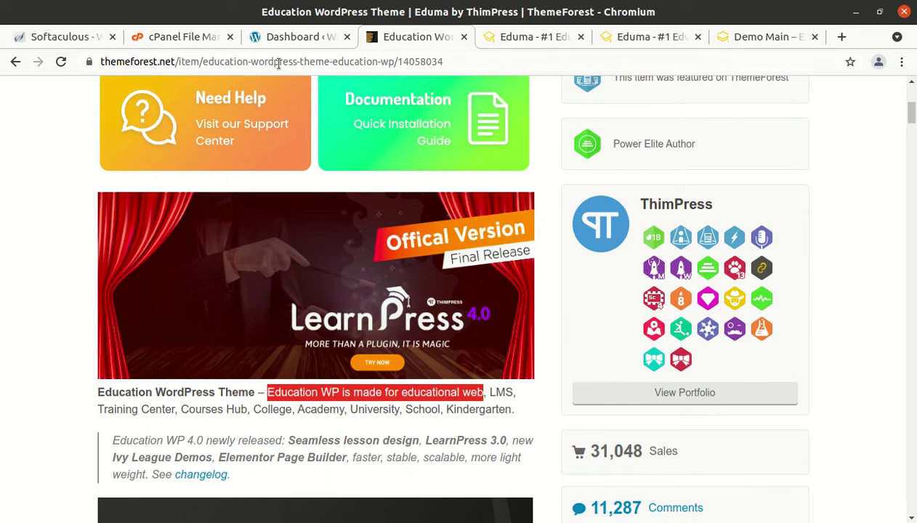
# Step: Switch to the WordPress dashboard and view the WP Themes site's front page
pyautogui.click(289, 37)
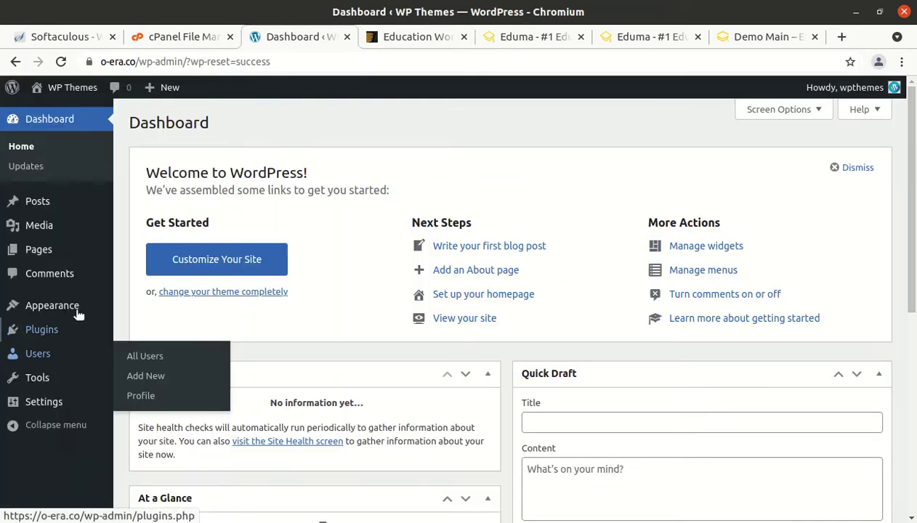
pyautogui.moveTo(66, 88)
pyautogui.click(61, 113)
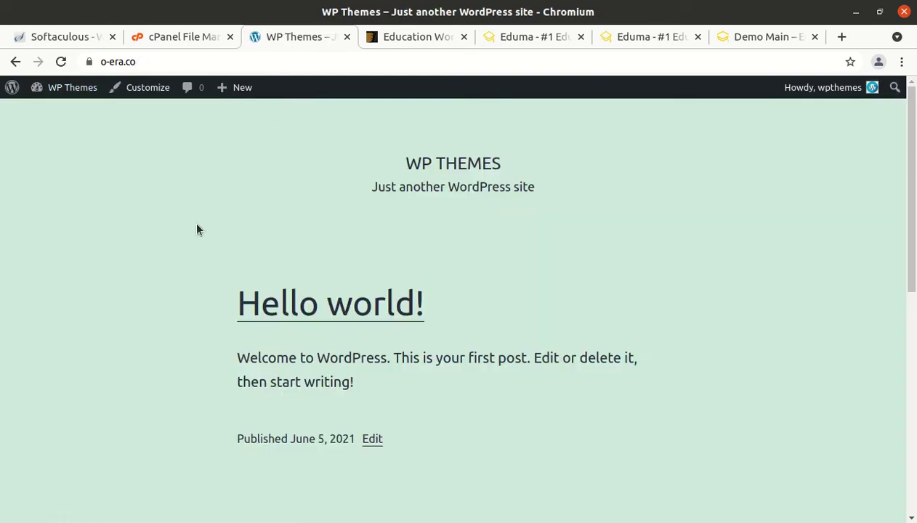
# Step: Review the contents of the downloaded eduma_v4.4.6 folder: documentation, Licensing and eduma.zip, and return to the browser
pyautogui.hotkey('alt', 'Tab')
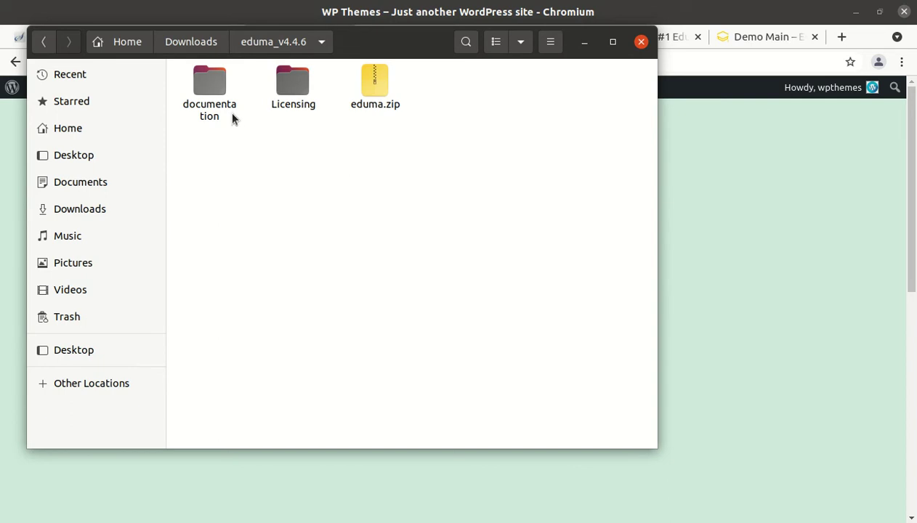
pyautogui.click(201, 88)
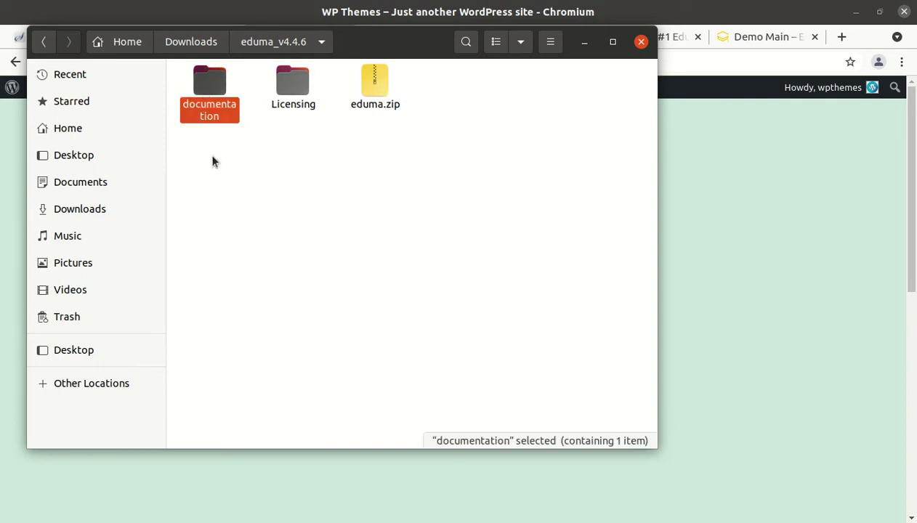
pyautogui.click(293, 91)
pyautogui.click(367, 90)
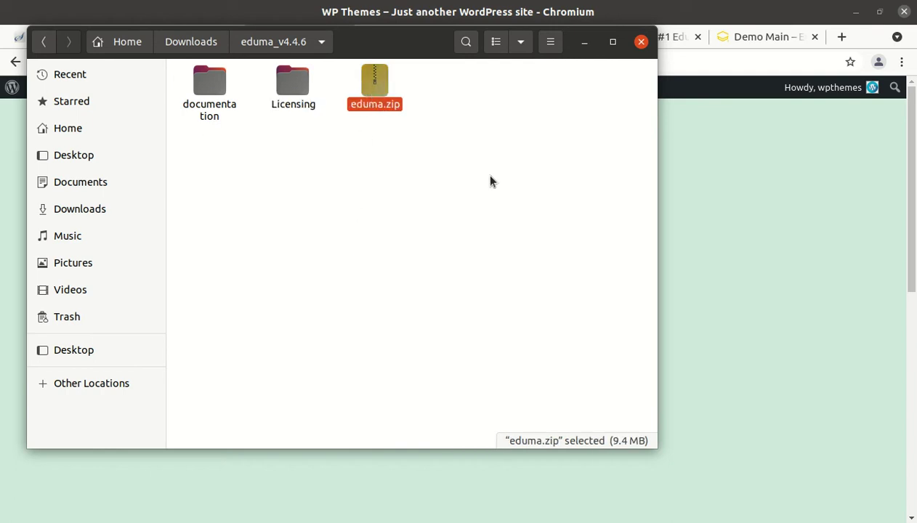
pyautogui.click(585, 42)
# Step: Open the WordPress site's theme management page and start adding a new theme
pyautogui.moveTo(76, 89)
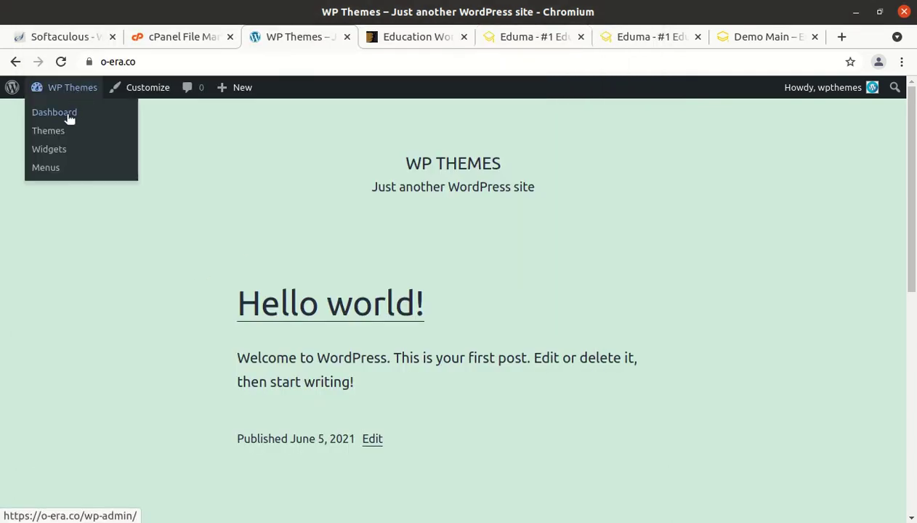
pyautogui.click(56, 133)
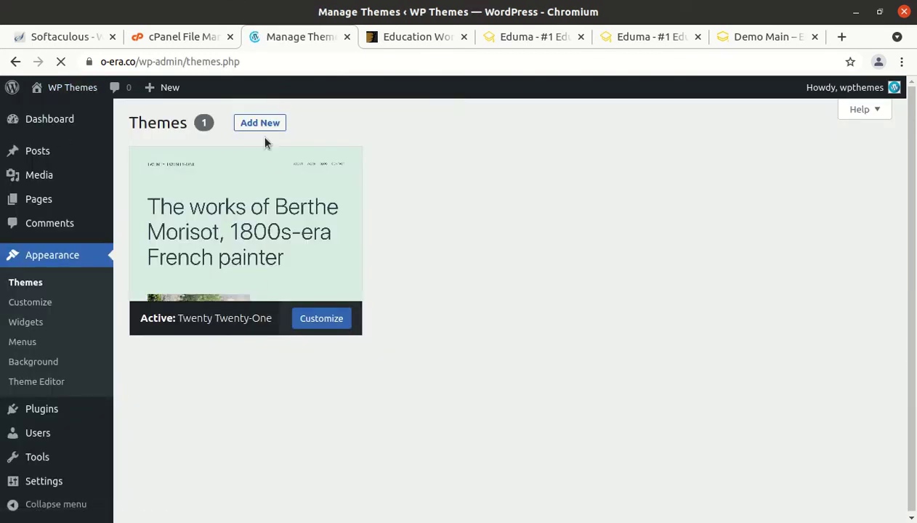
pyautogui.click(261, 123)
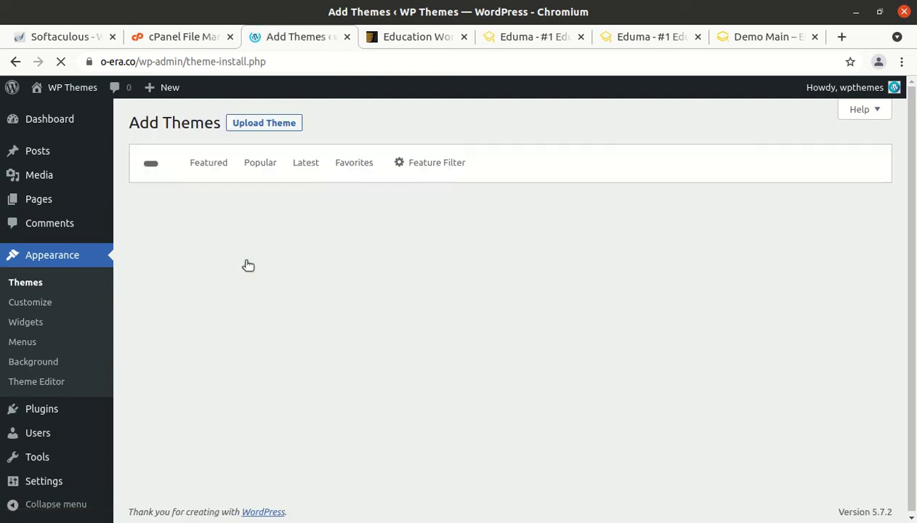
pyautogui.click(256, 127)
pyautogui.click(421, 252)
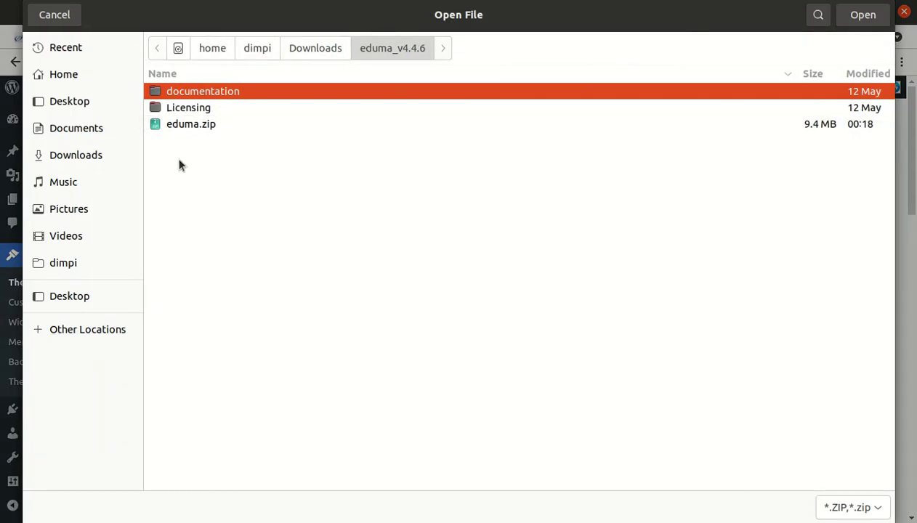
pyautogui.click(203, 125)
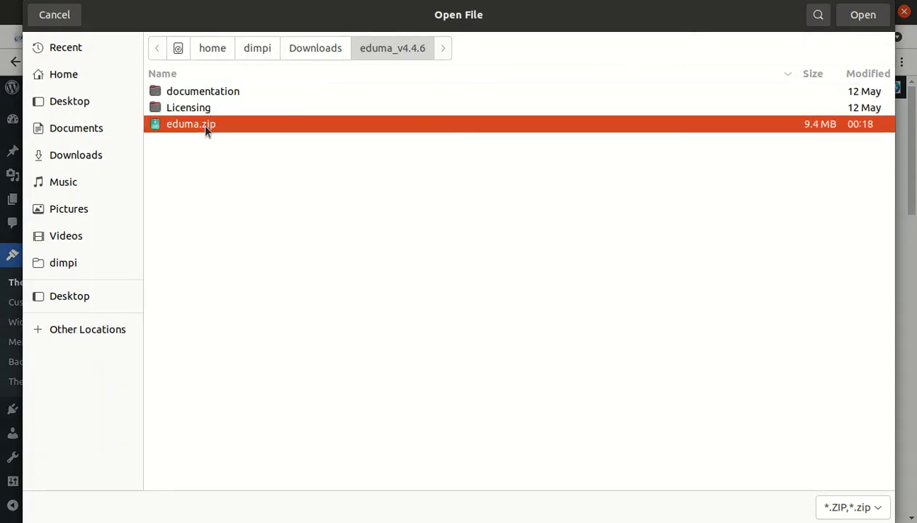
pyautogui.click(58, 20)
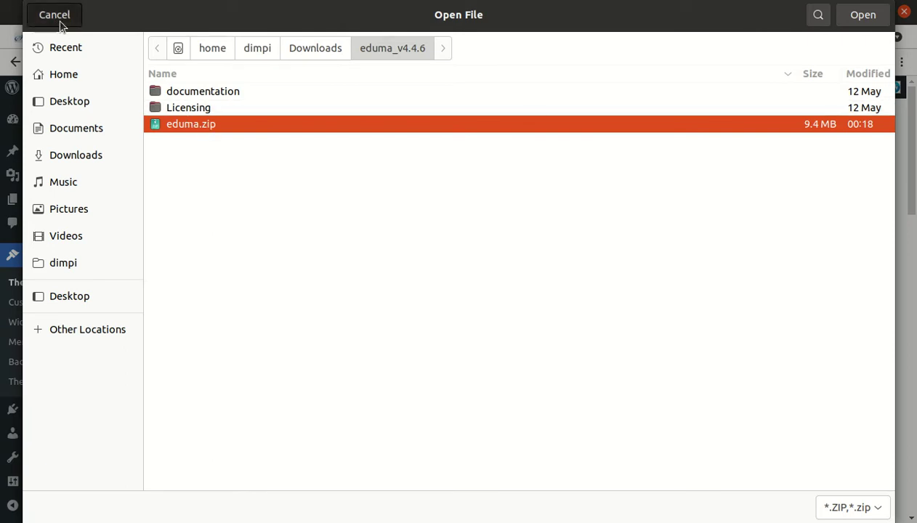
# Step: In the cPanel File Manager, upload eduma.zip to the wp-content/themes folder and check its upload size
pyautogui.click(174, 37)
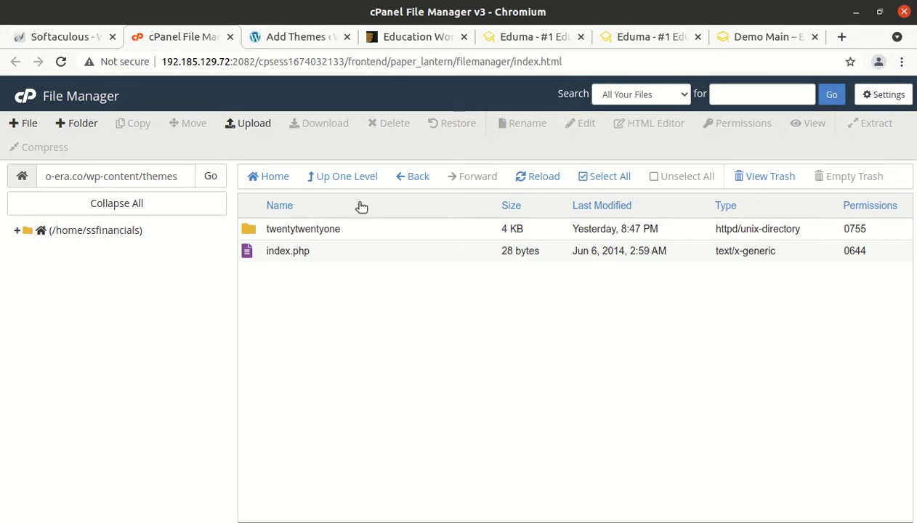
pyautogui.click(257, 128)
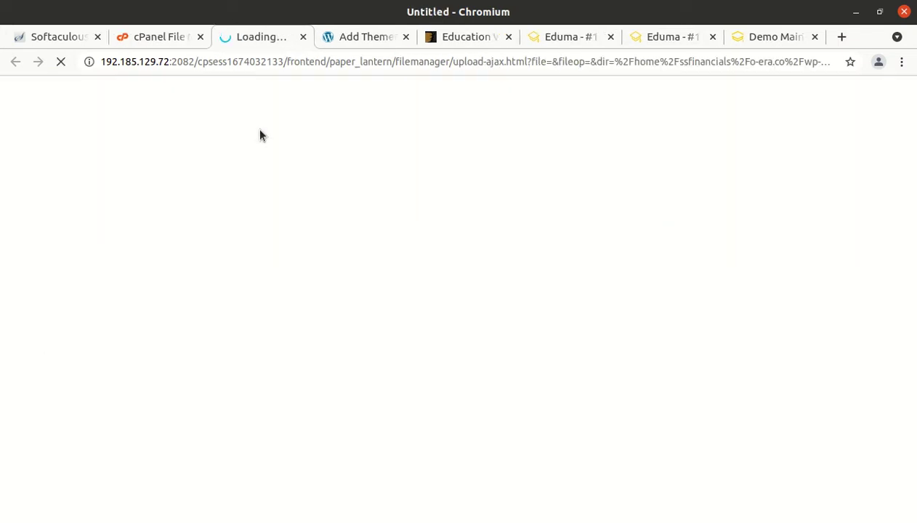
pyautogui.click(451, 324)
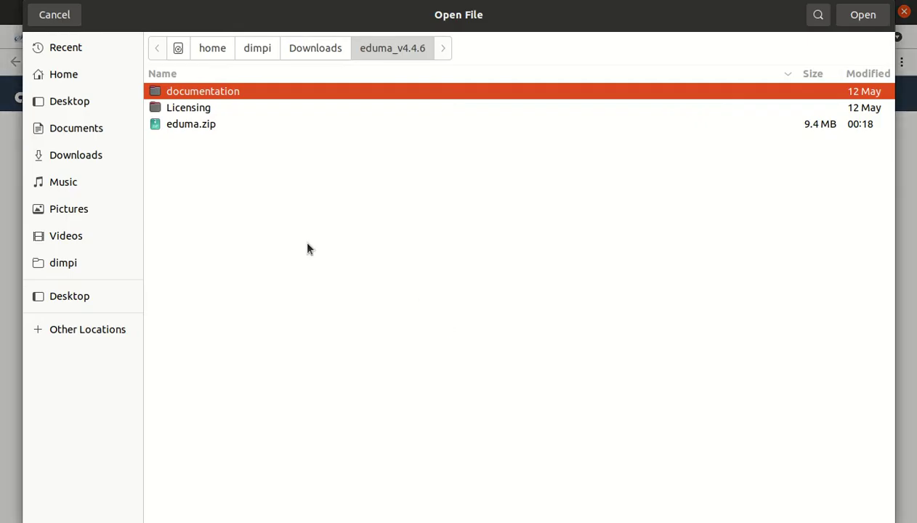
pyautogui.click(196, 125)
pyautogui.click(852, 21)
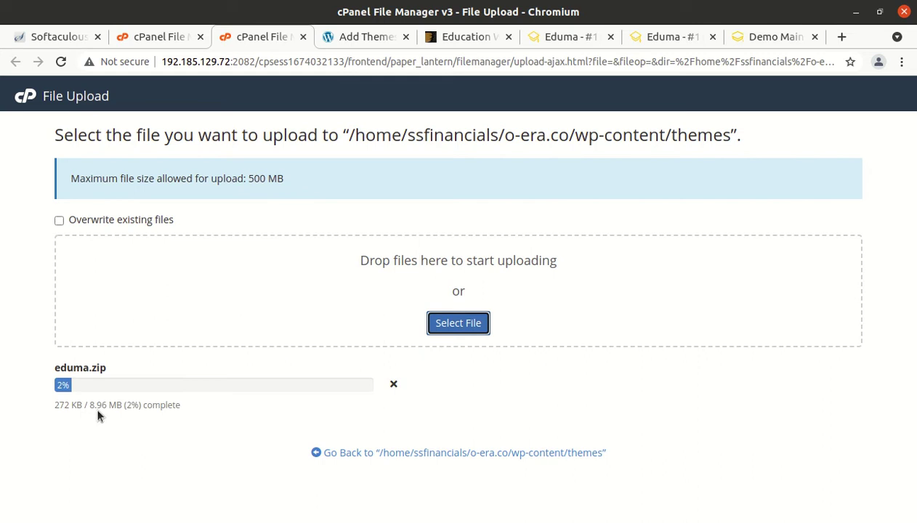
pyautogui.moveTo(90, 406); pyautogui.dragTo(104, 408)
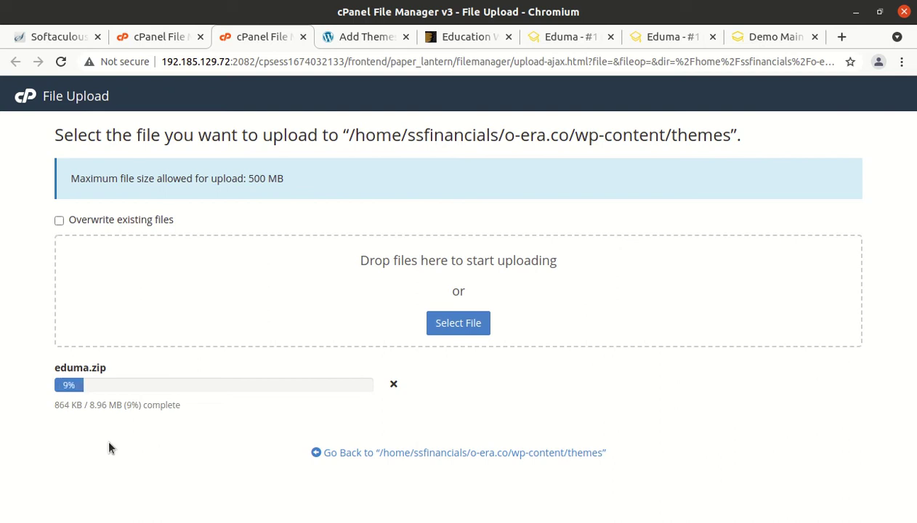
# Step: Return to the Eduma main demo, review its demo and course lists, and open the Free Access Type course
pyautogui.click(755, 38)
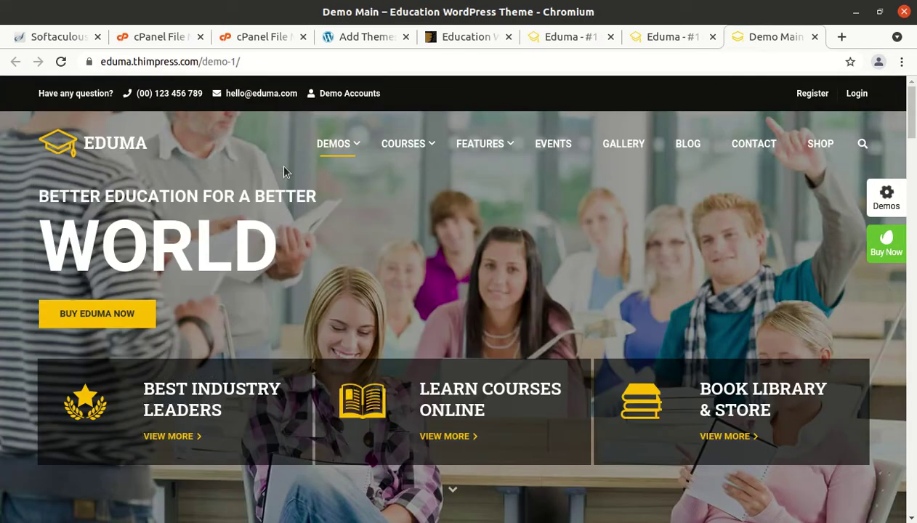
pyautogui.moveTo(327, 160)
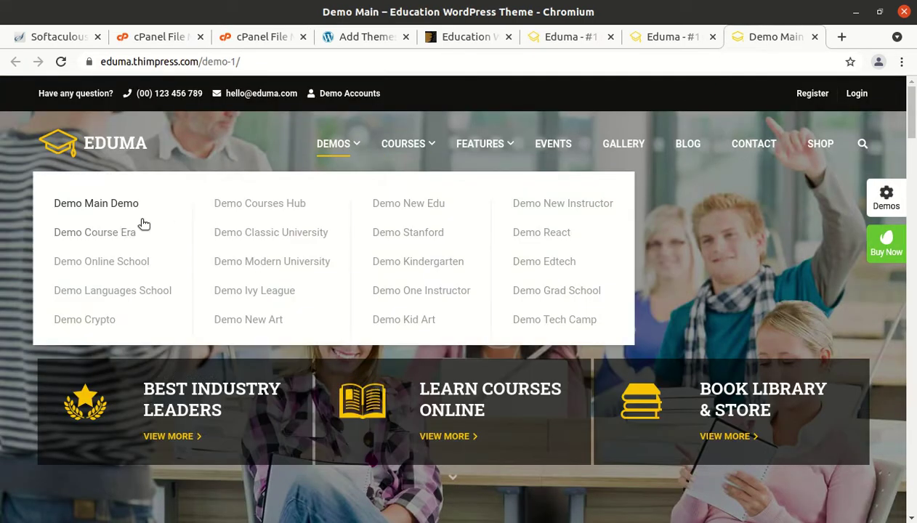
pyautogui.moveTo(420, 147)
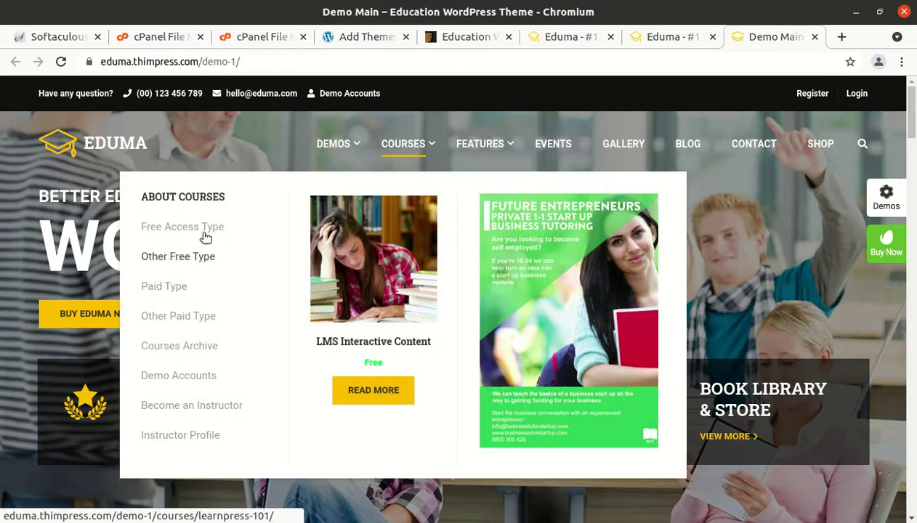
pyautogui.click(200, 231)
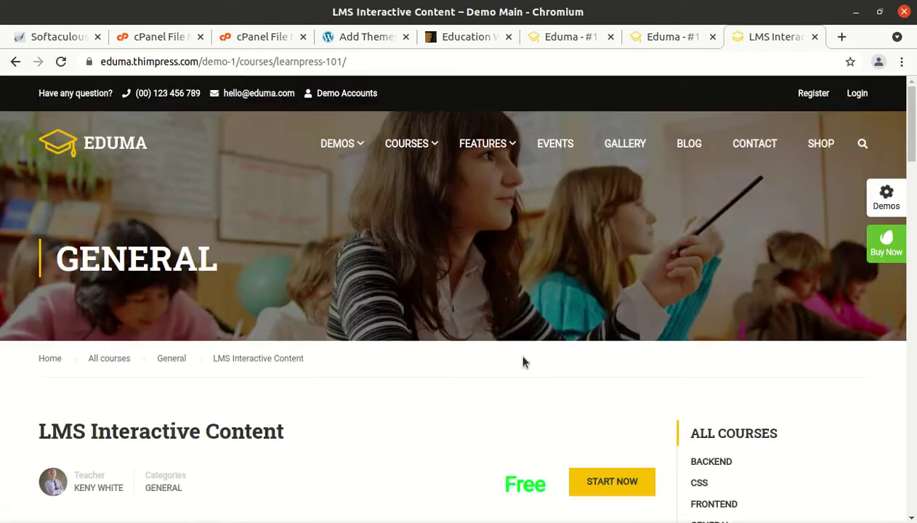
# Step: Examine the LMS Interactive Content course page's video, description, course features and learning outcomes
pyautogui.scroll(-3, 324, 358)
pyautogui.scroll(-10, 324, 358)
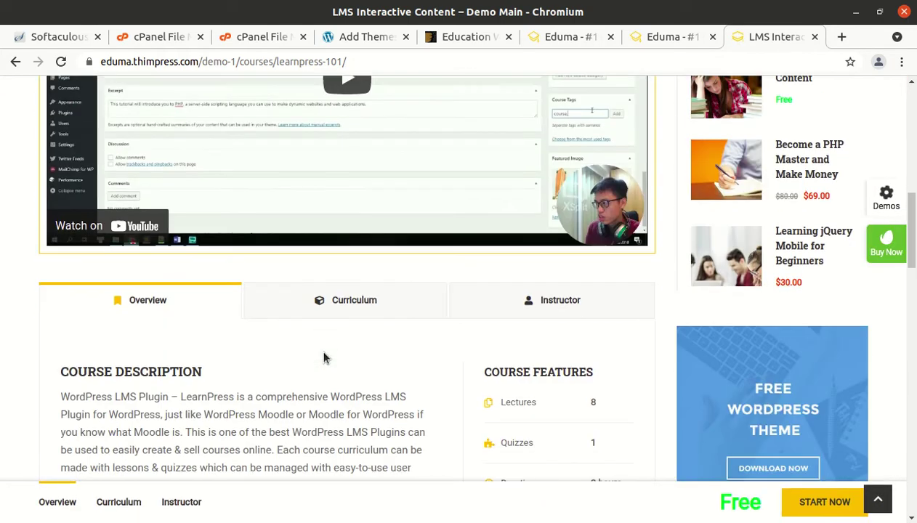
pyautogui.scroll(-3, 324, 357)
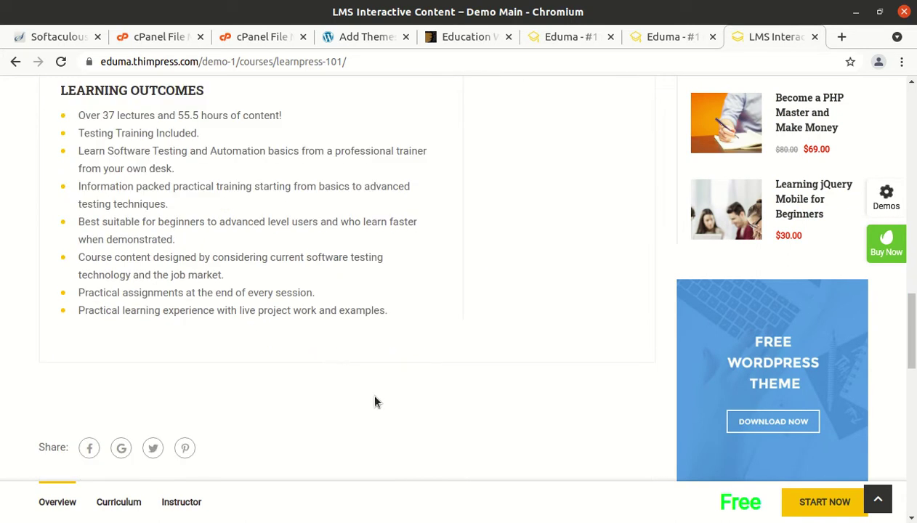
pyautogui.scroll(-4, 375, 401)
pyautogui.scroll(1, 375, 401)
pyautogui.scroll(15, 375, 401)
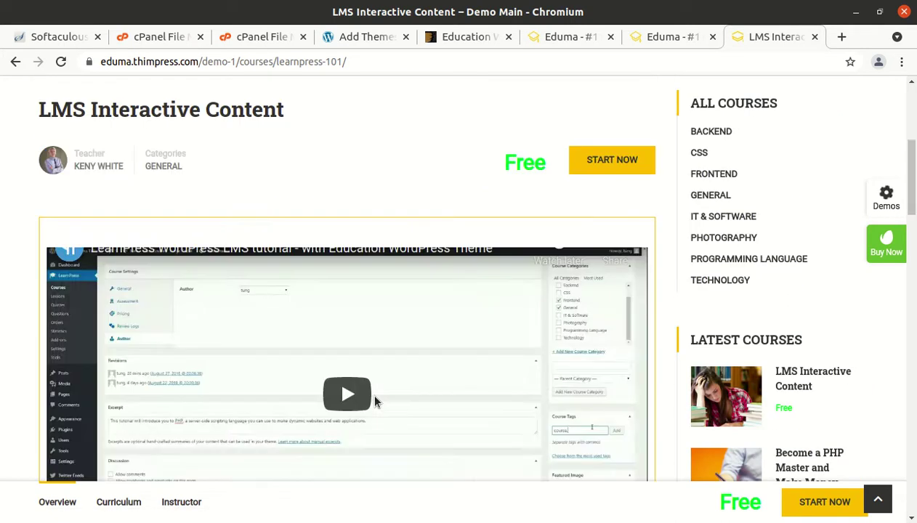
# Step: View the demo's list of feature pages, open the Membership page and return to the demo's home page
pyautogui.moveTo(494, 149)
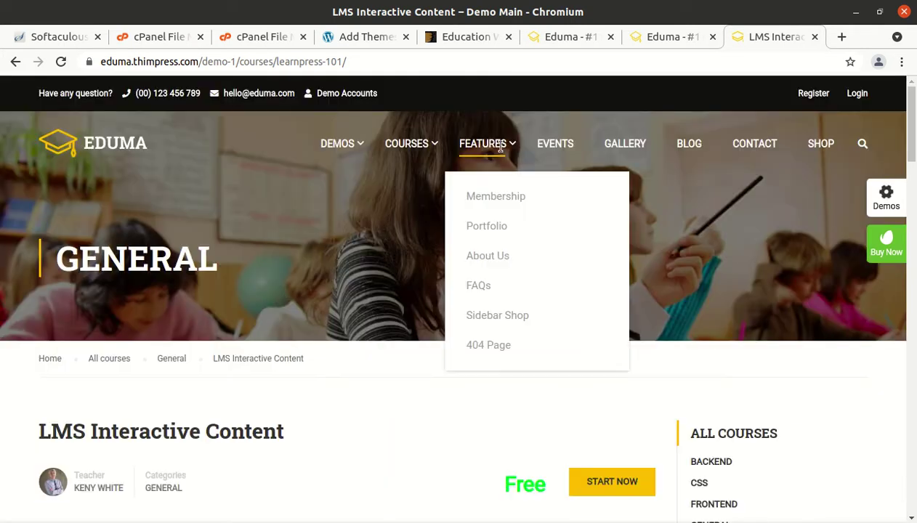
pyautogui.click(503, 205)
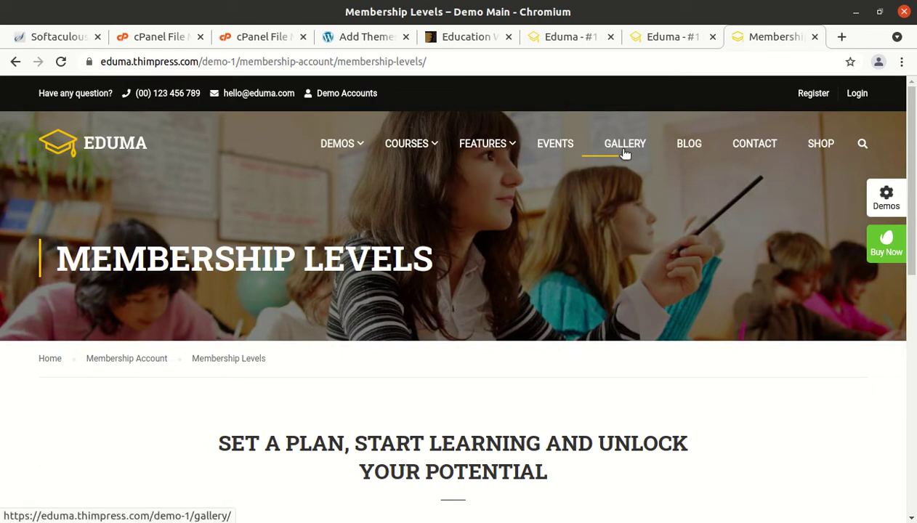
pyautogui.click(120, 142)
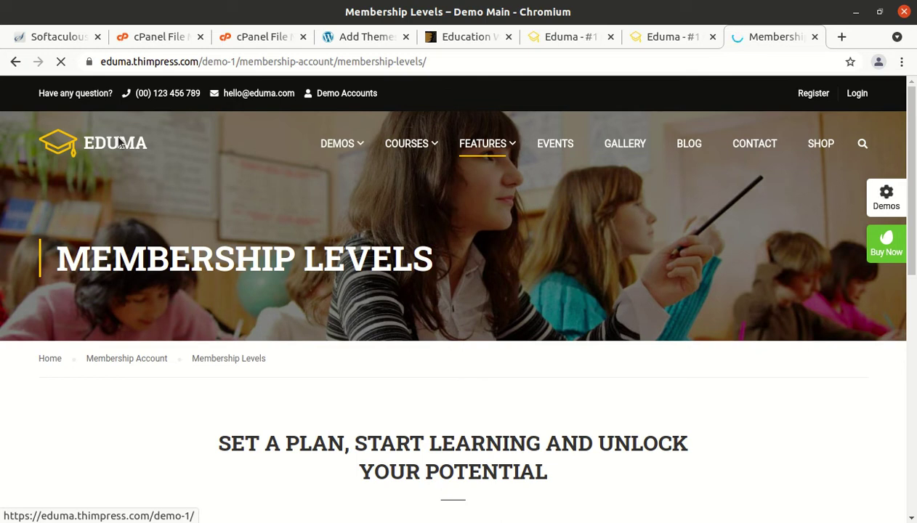
# Step: In the cPanel File Manager, extract eduma.zip into /o-era.co/wp-content/themes and reload the folder listing
pyautogui.click(248, 38)
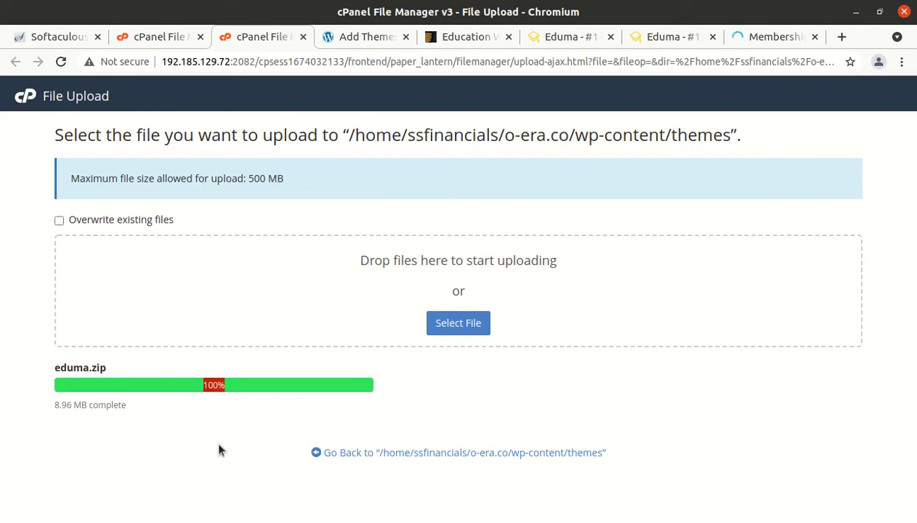
pyautogui.click(364, 454)
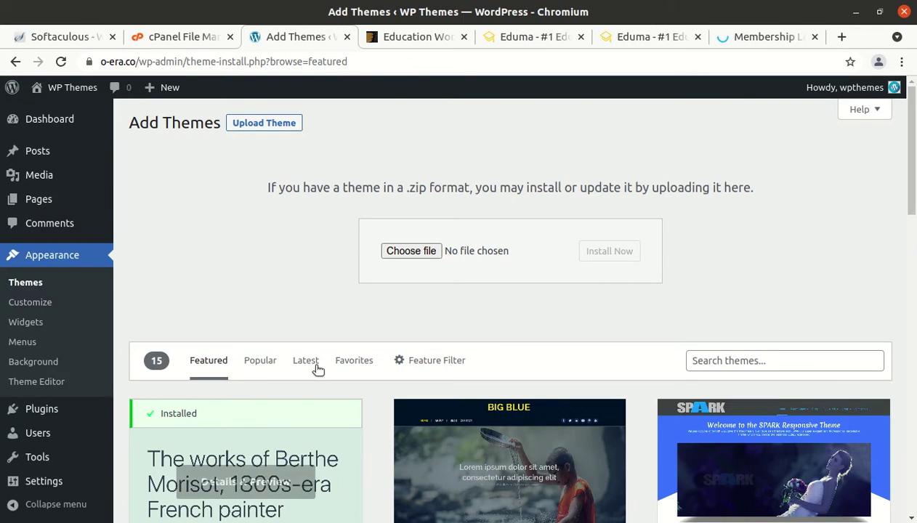
pyautogui.click(183, 37)
pyautogui.rightClick(333, 255)
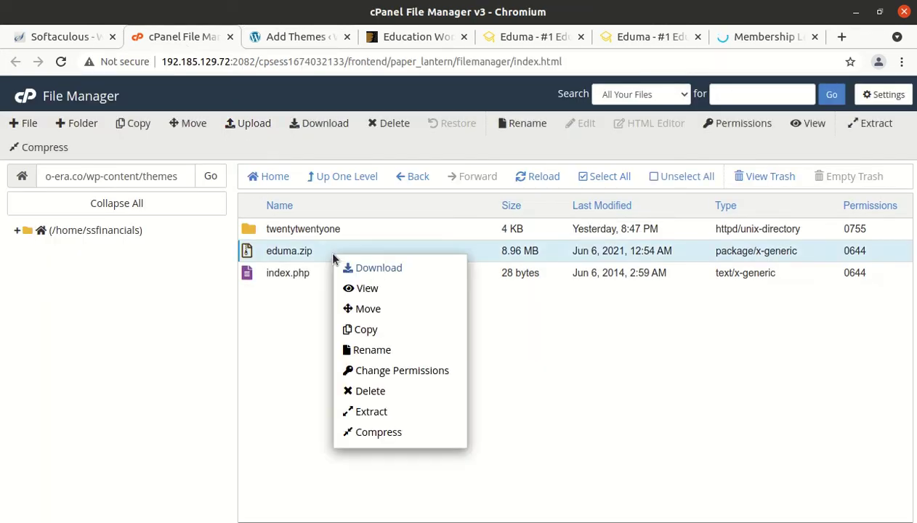
pyautogui.click(370, 411)
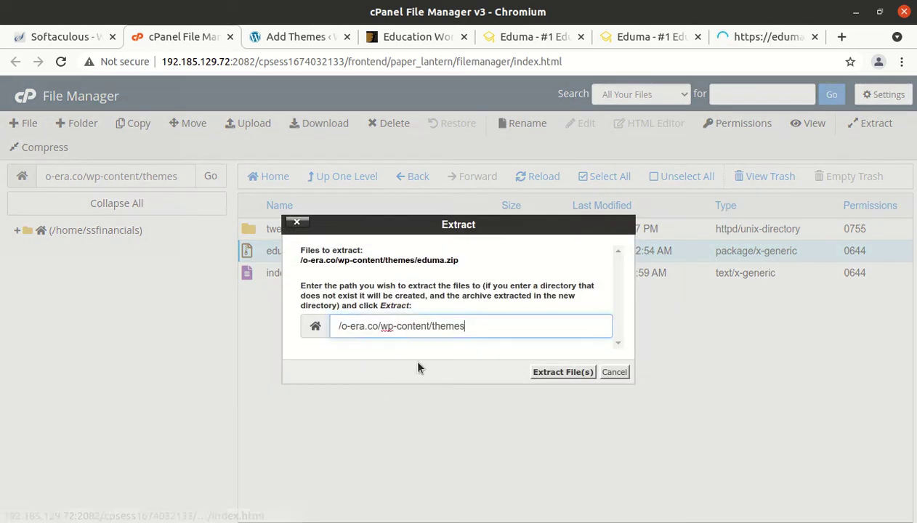
pyautogui.click(541, 372)
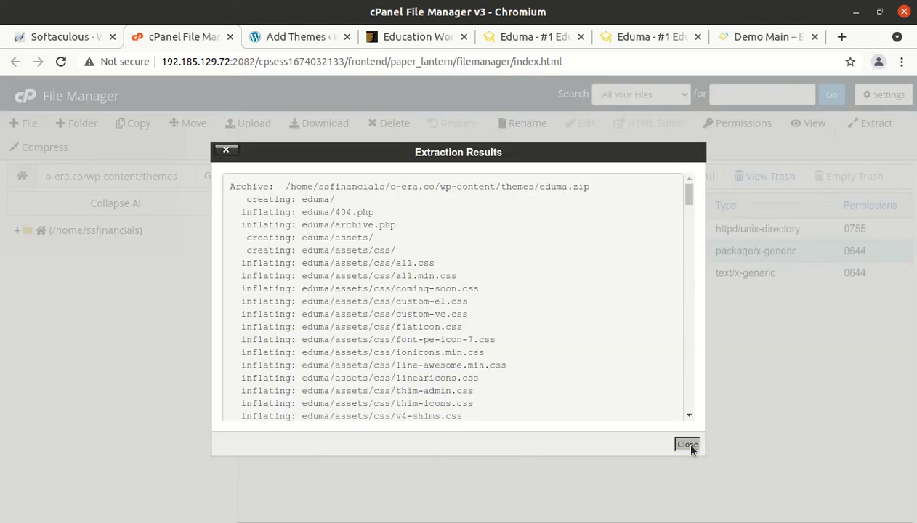
pyautogui.click(688, 444)
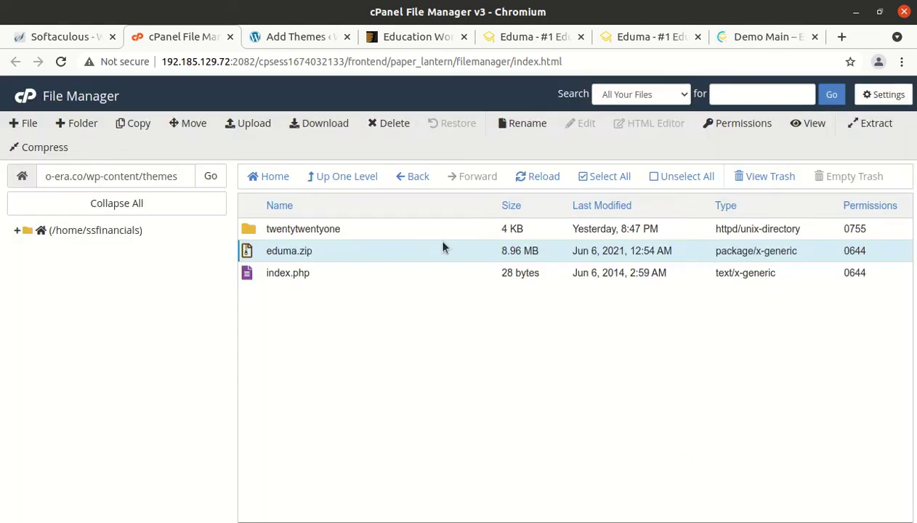
pyautogui.click(522, 181)
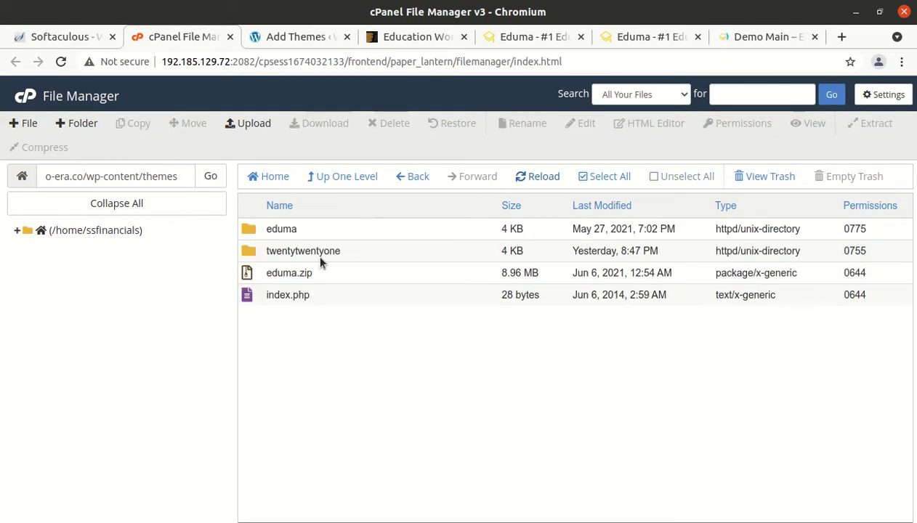
# Step: Look through the files inside the extracted eduma folder and return to the themes folder
pyautogui.doubleClick(321, 229)
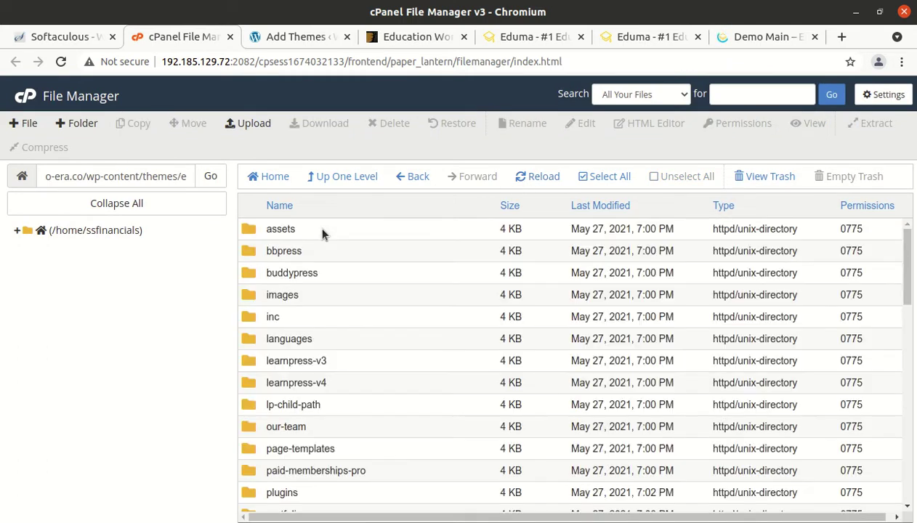
pyautogui.scroll(-4, 319, 261)
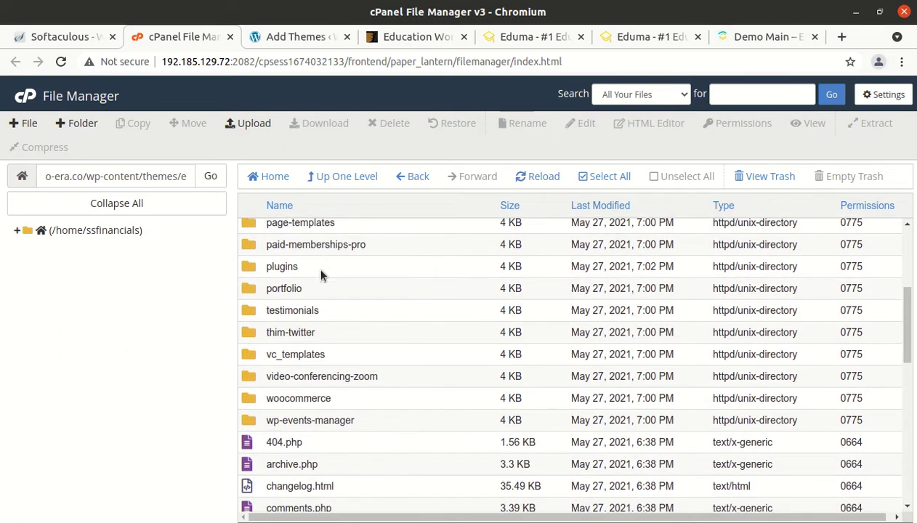
pyautogui.scroll(-6, 323, 327)
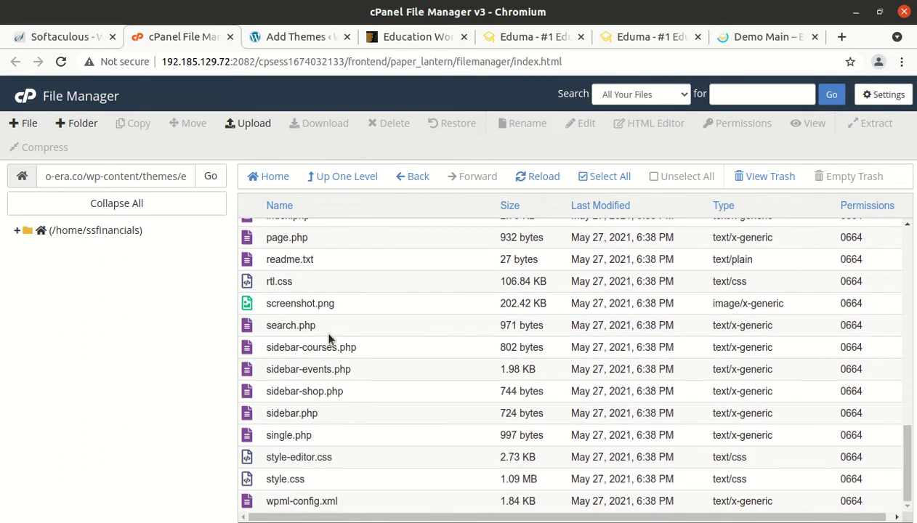
pyautogui.click(345, 185)
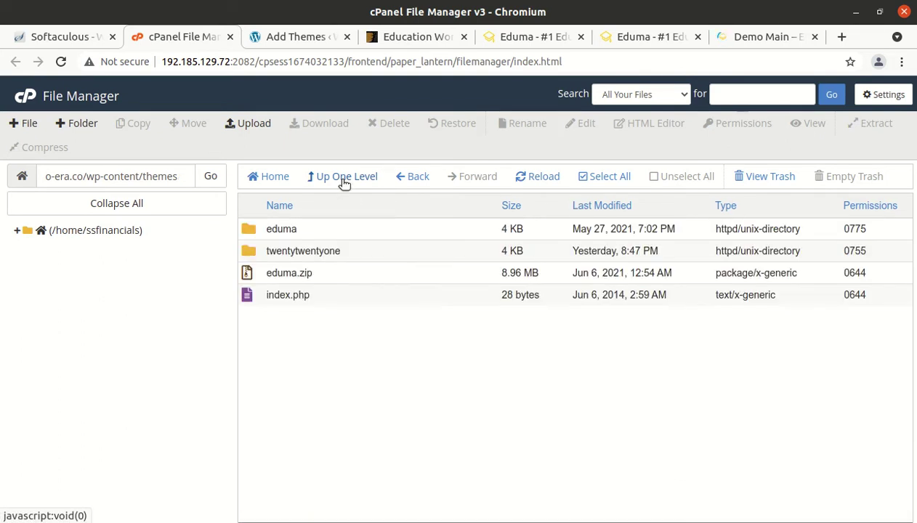
# Step: Permanently delete eduma.zip from the themes folder, skipping the trash
pyautogui.click(331, 270)
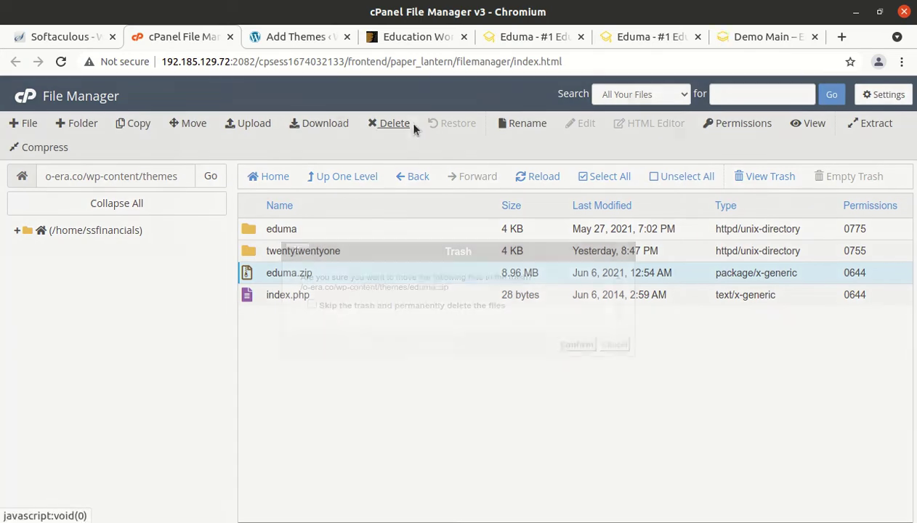
pyautogui.click(384, 125)
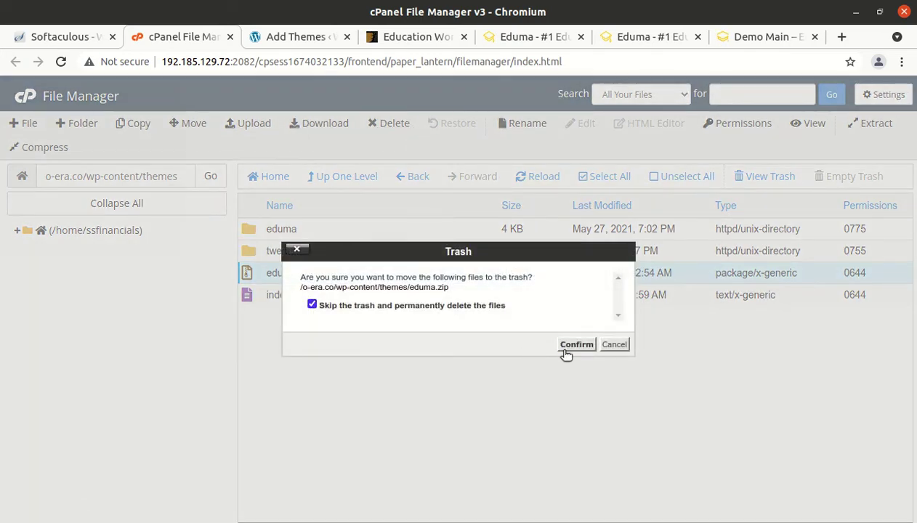
pyautogui.click(574, 345)
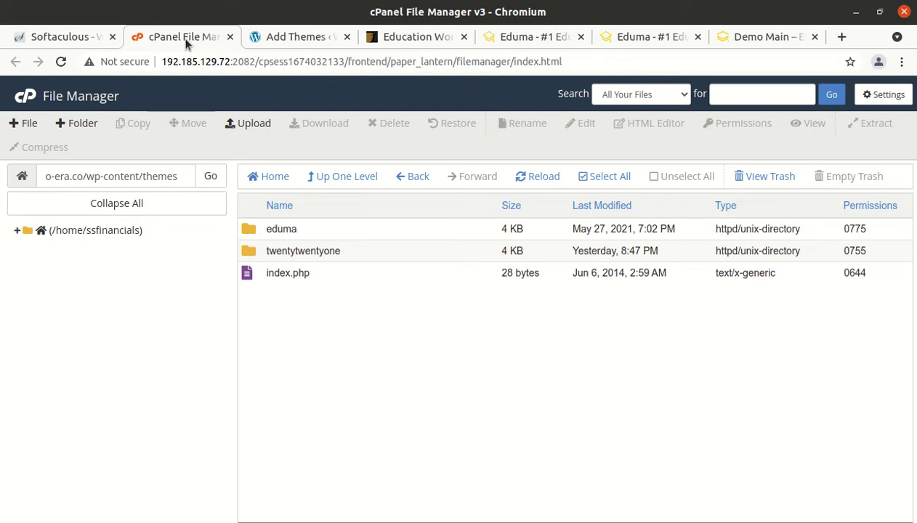
# Step: Switch to the WordPress admin and open the page of installed themes
pyautogui.click(276, 37)
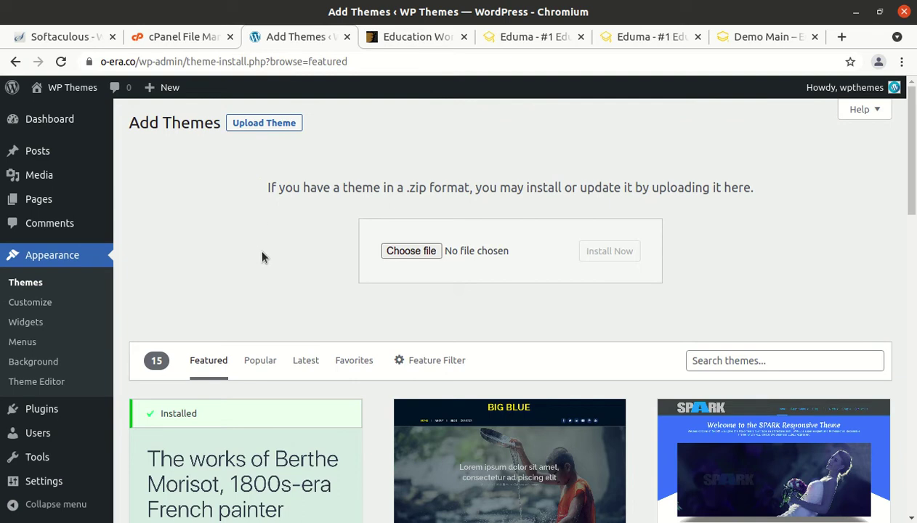
pyautogui.click(175, 38)
pyautogui.click(266, 41)
pyautogui.click(33, 289)
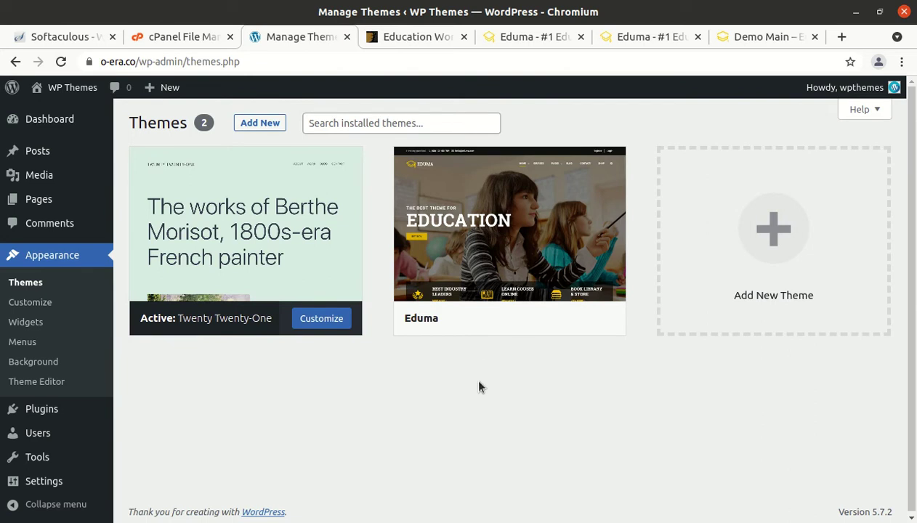
# Step: Activate the Eduma theme from its details view, and install and activate Thim Core
pyautogui.click(491, 237)
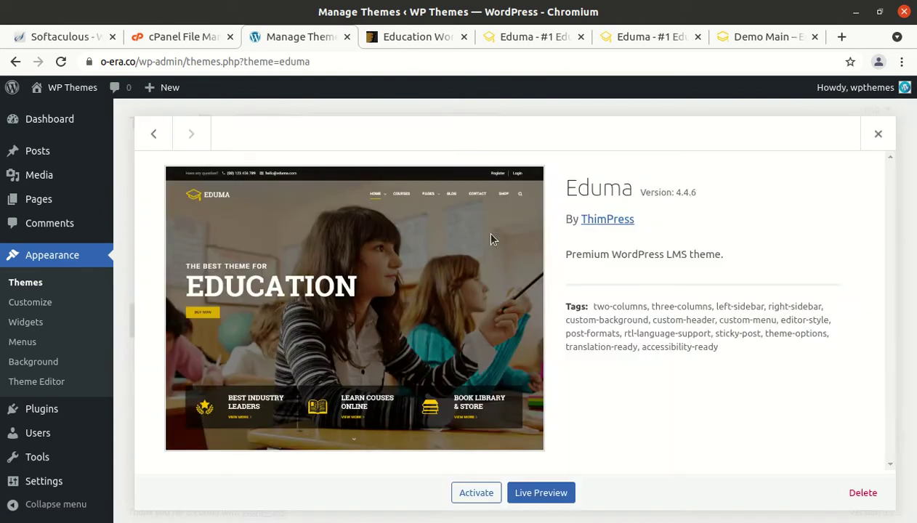
pyautogui.moveTo(566, 189); pyautogui.dragTo(627, 193)
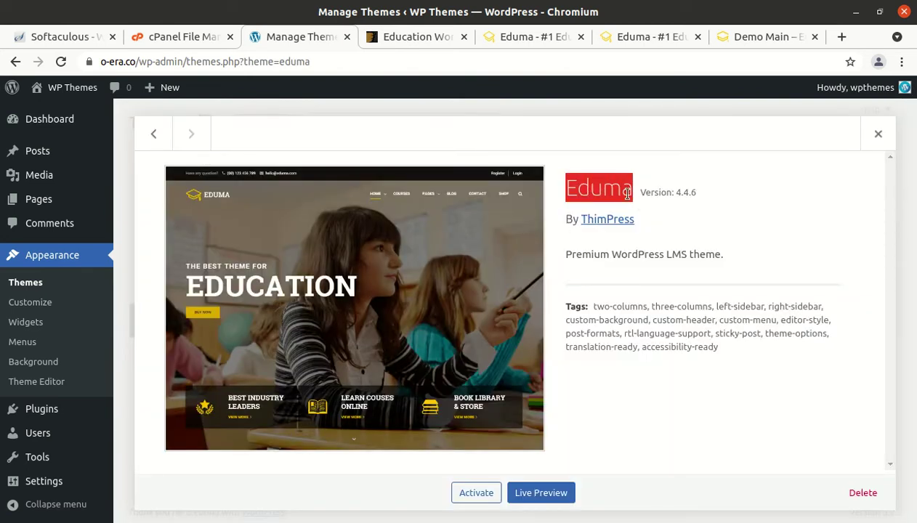
pyautogui.click(682, 231)
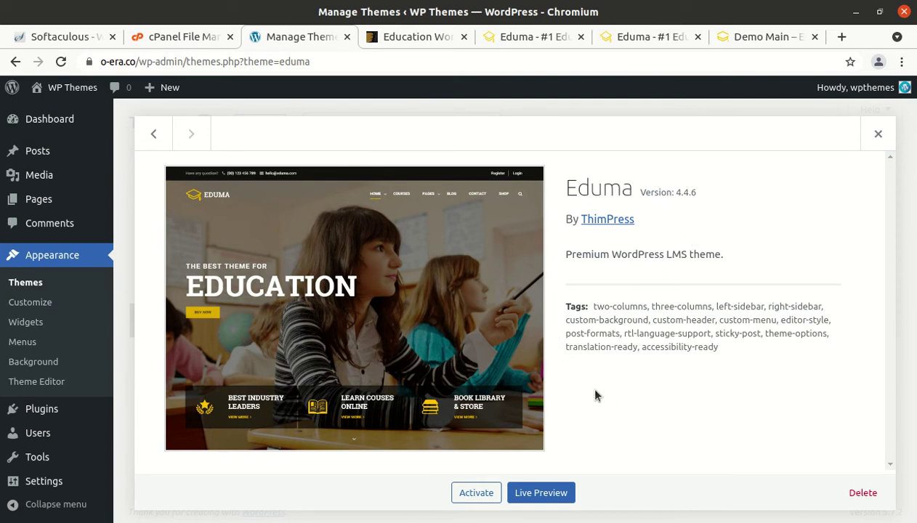
pyautogui.click(477, 494)
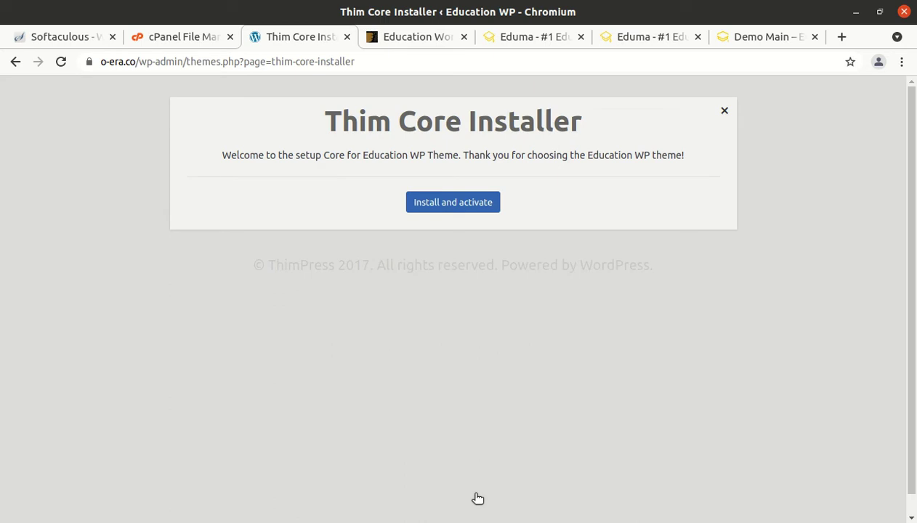
pyautogui.click(436, 205)
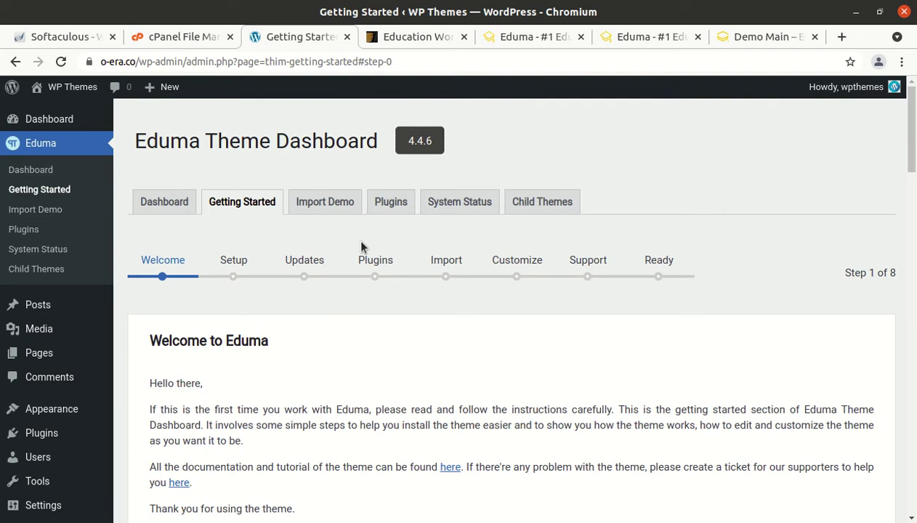
# Step: Read the Welcome page of Eduma's Getting Started wizard and continue to the General Setup
pyautogui.scroll(-3, 361, 244)
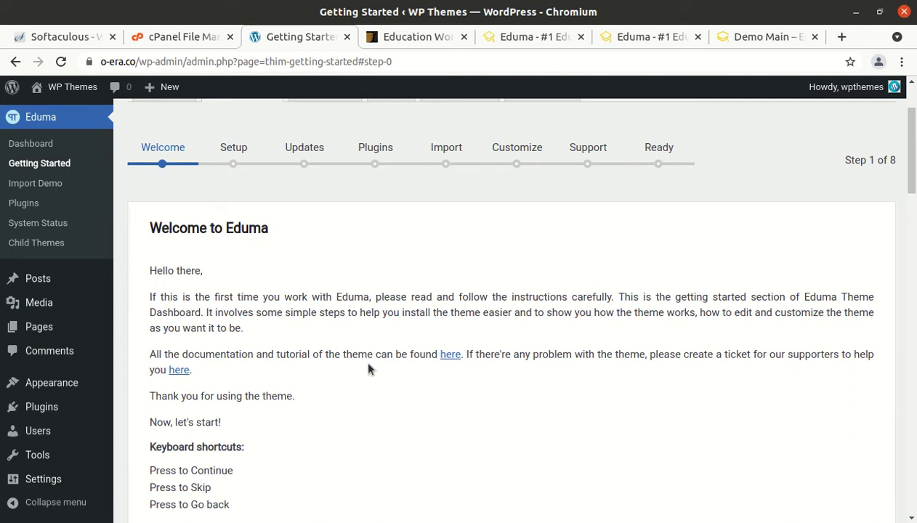
pyautogui.scroll(-5, 245, 367)
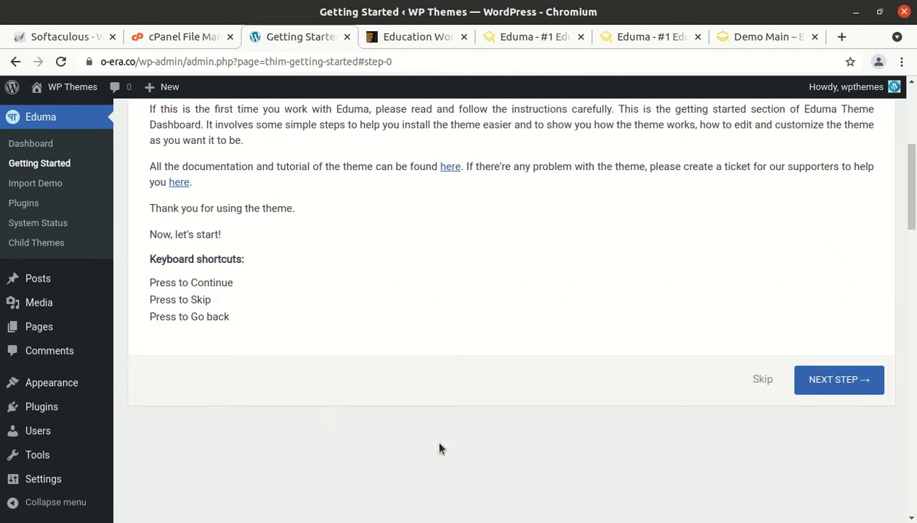
pyautogui.scroll(5, 436, 443)
pyautogui.scroll(-4, 442, 440)
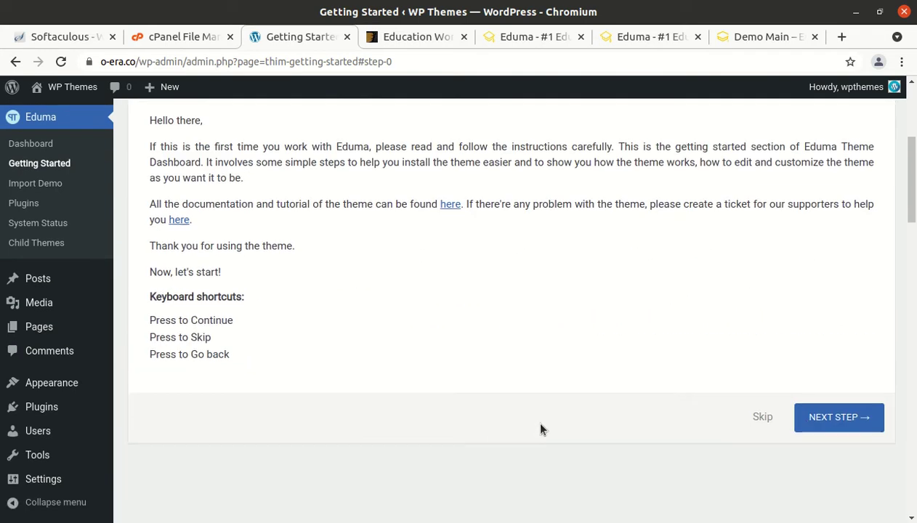
pyautogui.click(840, 420)
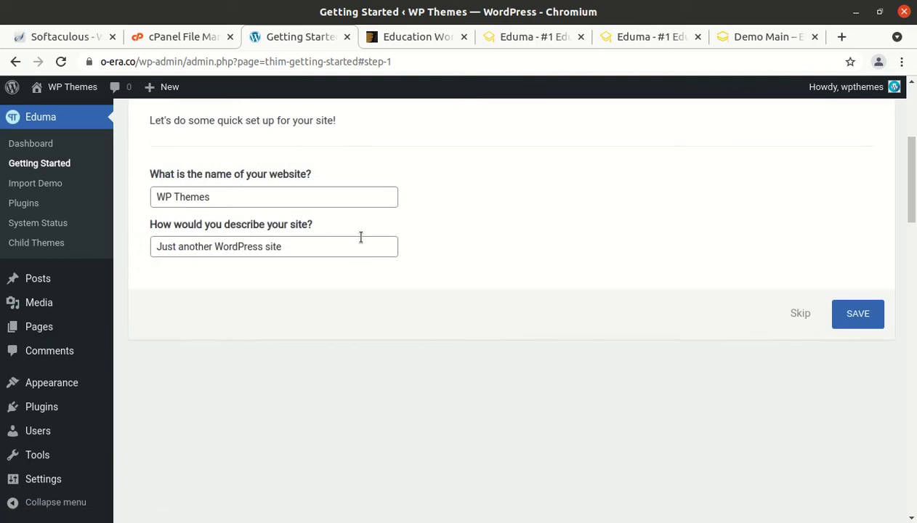
# Step: Save the General Setup with the name WP Themes and description Just another WordPress site, and skip the Envato login for theme updates
pyautogui.scroll(2, 304, 341)
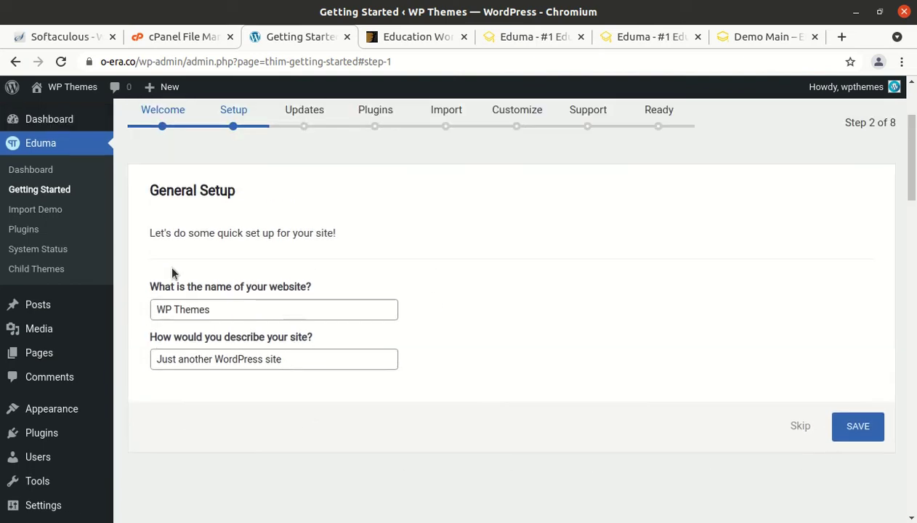
pyautogui.click(871, 427)
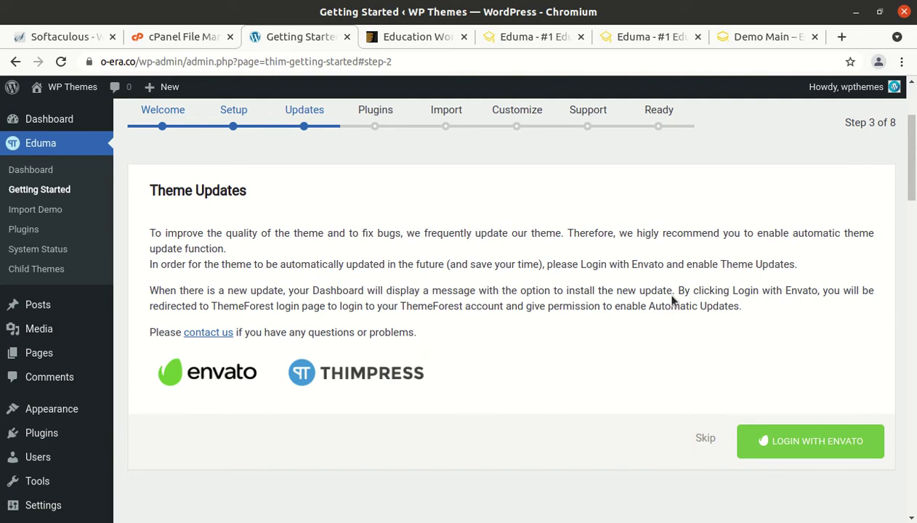
pyautogui.click(702, 438)
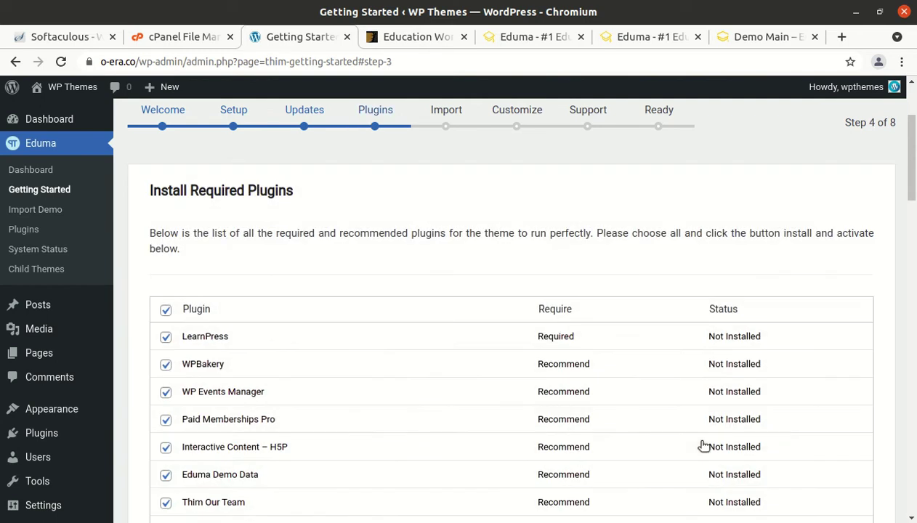
# Step: Look over the required plugins list, and open the site's front end in a new tab to examine its home page
pyautogui.scroll(-3, 291, 303)
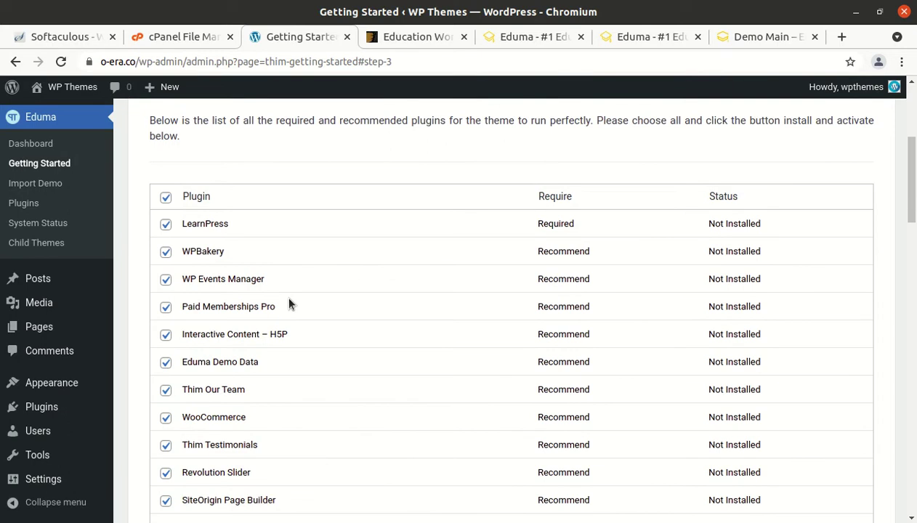
pyautogui.scroll(6, 287, 294)
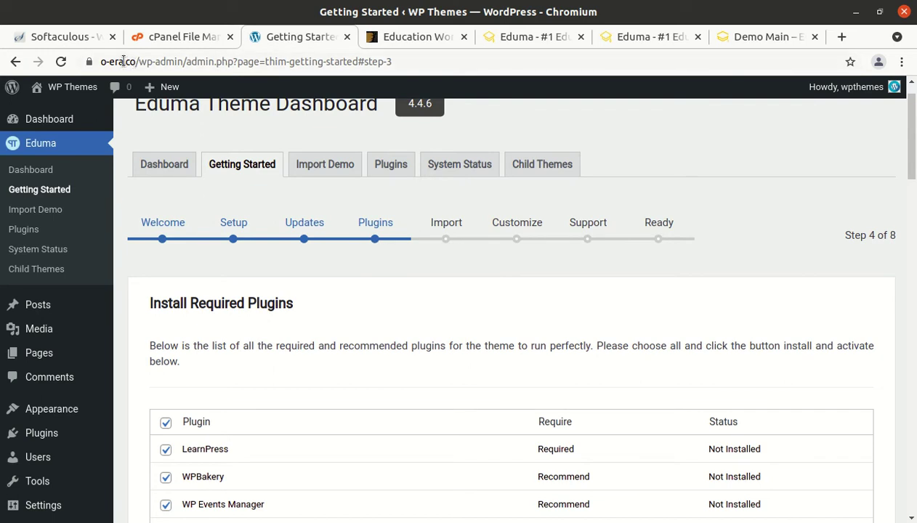
pyautogui.moveTo(75, 85)
pyautogui.middleClick(58, 112)
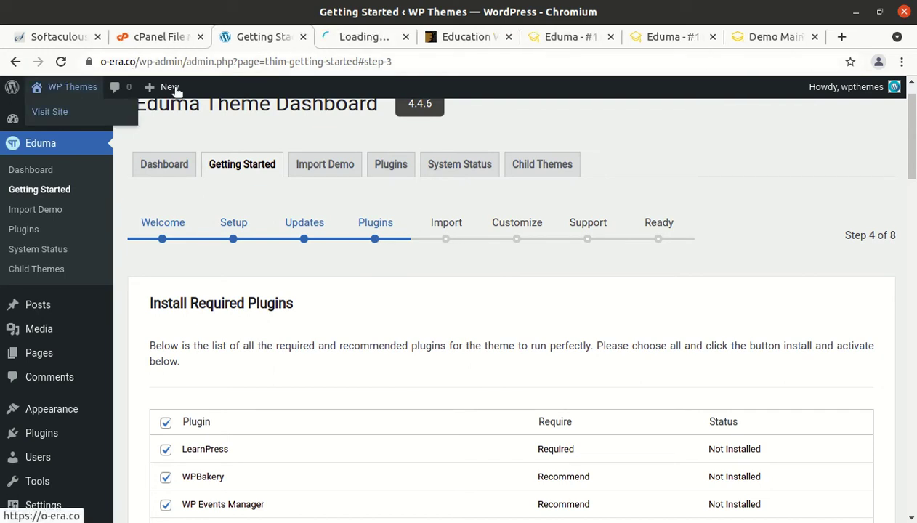
pyautogui.click(347, 37)
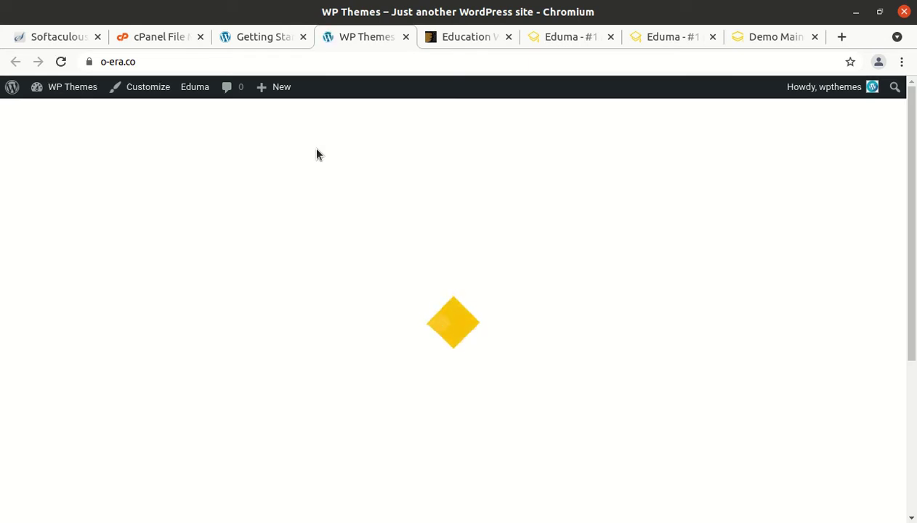
pyautogui.scroll(-3, 302, 186)
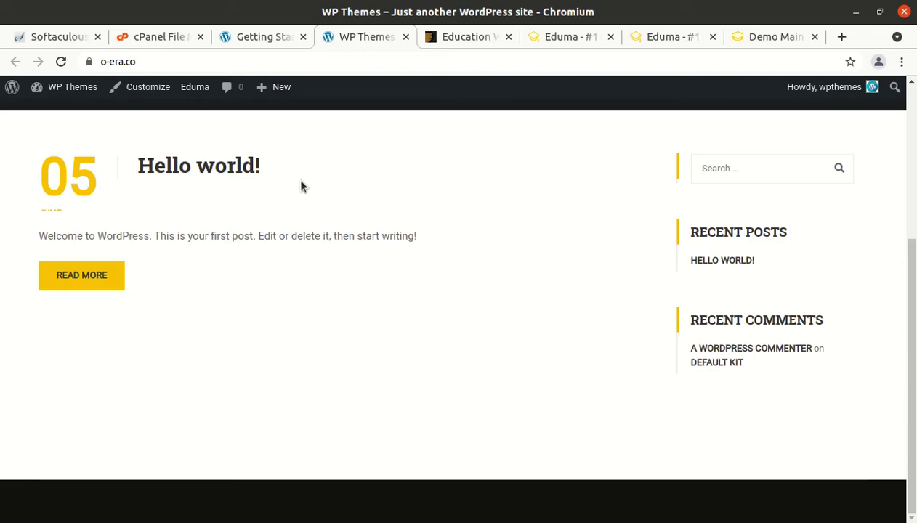
pyautogui.scroll(3, 297, 281)
pyautogui.scroll(-3, 294, 283)
pyautogui.scroll(3, 294, 284)
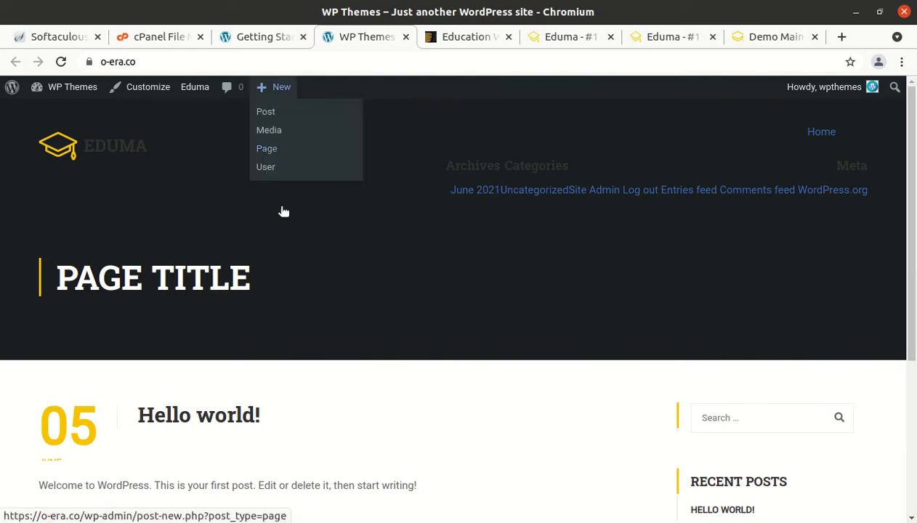
pyautogui.scroll(-3, 519, 322)
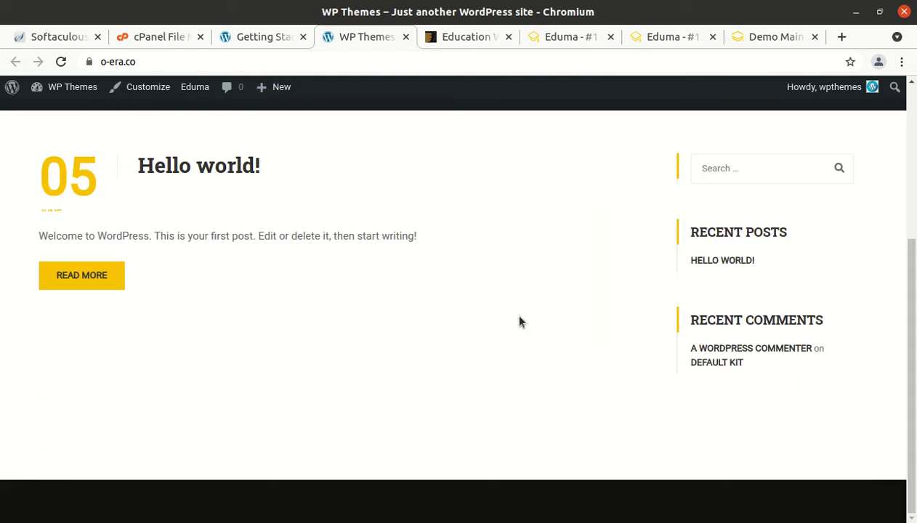
# Step: Return to the Getting Started wizard and review the full list of required and recommended plugins
pyautogui.scroll(3, 519, 322)
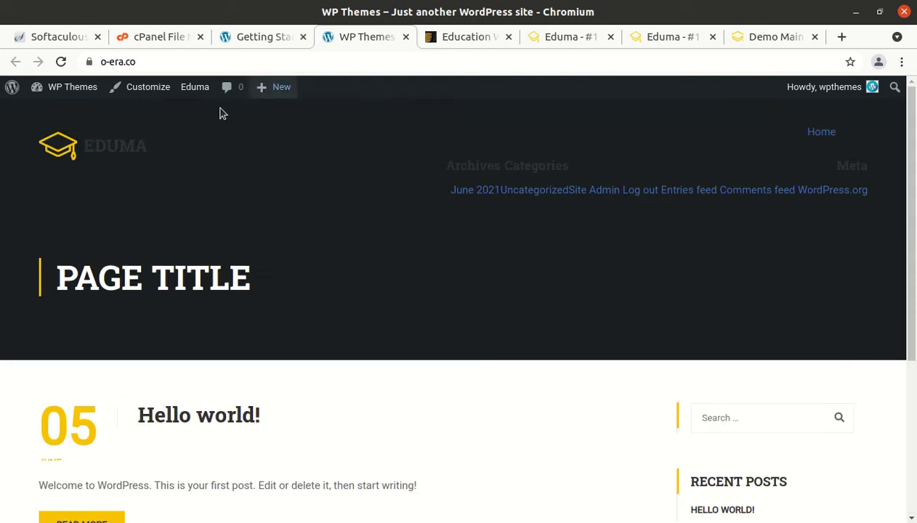
pyautogui.click(245, 41)
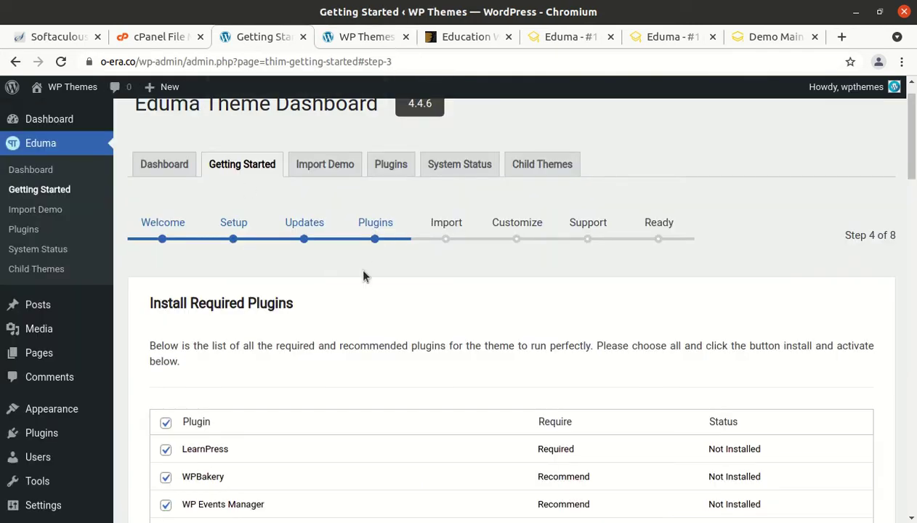
pyautogui.scroll(-5, 367, 267)
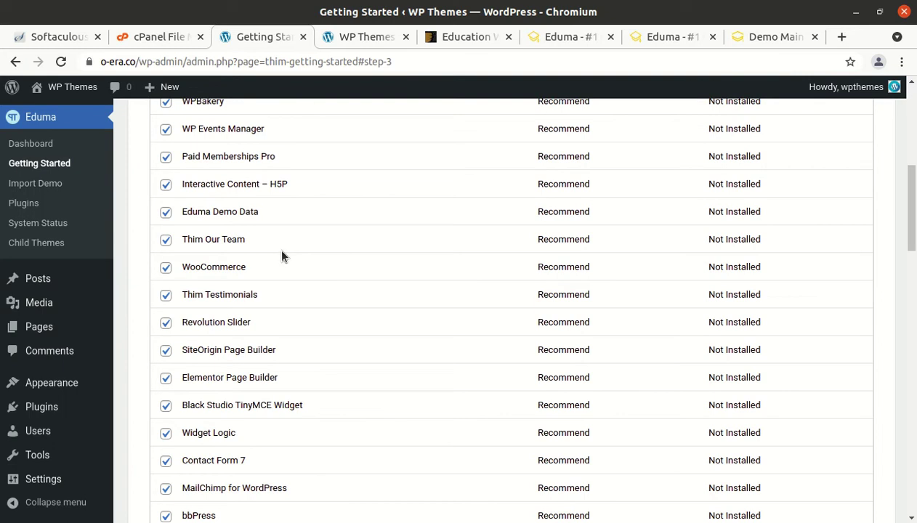
pyautogui.scroll(-6, 282, 255)
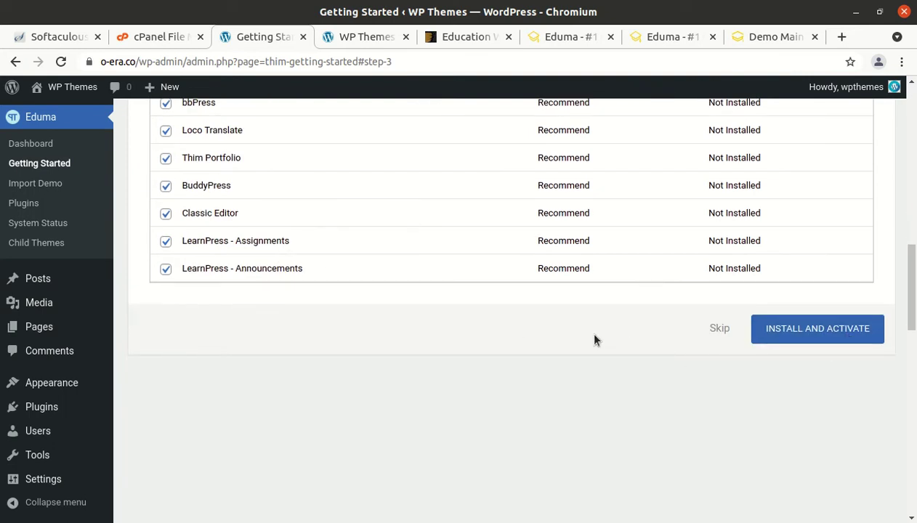
# Step: Try to install and activate all the listed plugins, and dismiss the Product registration dialog
pyautogui.click(799, 338)
pyautogui.scroll(2, 668, 366)
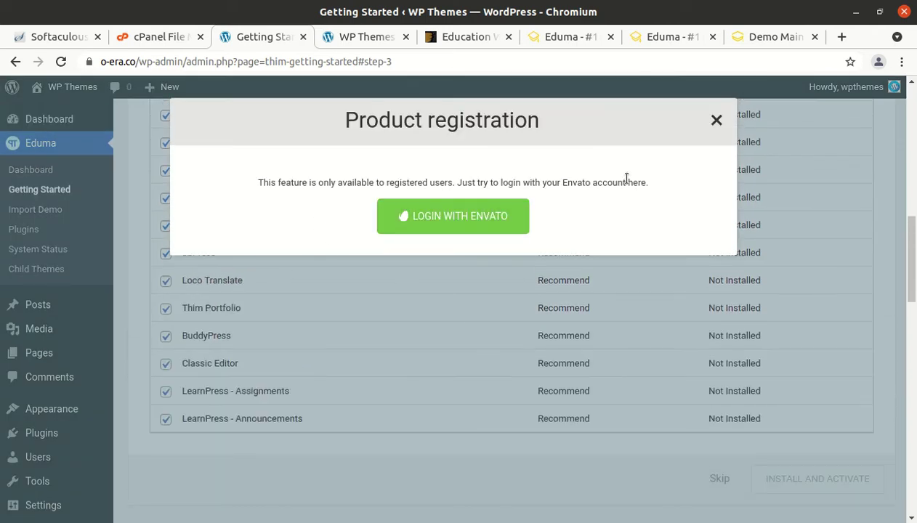
pyautogui.click(716, 121)
pyautogui.scroll(7, 312, 459)
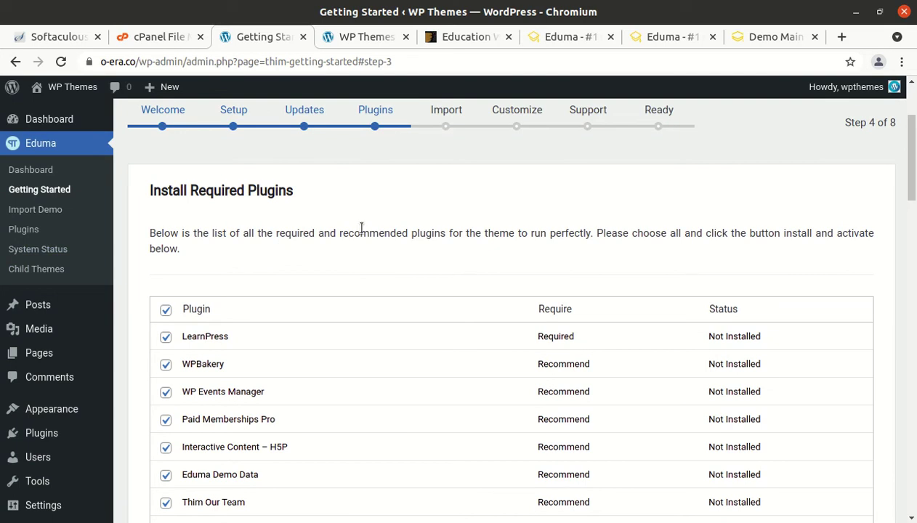
# Step: Look through the plugin list once more and skip the wizard's Install Required Plugins step
pyautogui.scroll(-8, 343, 227)
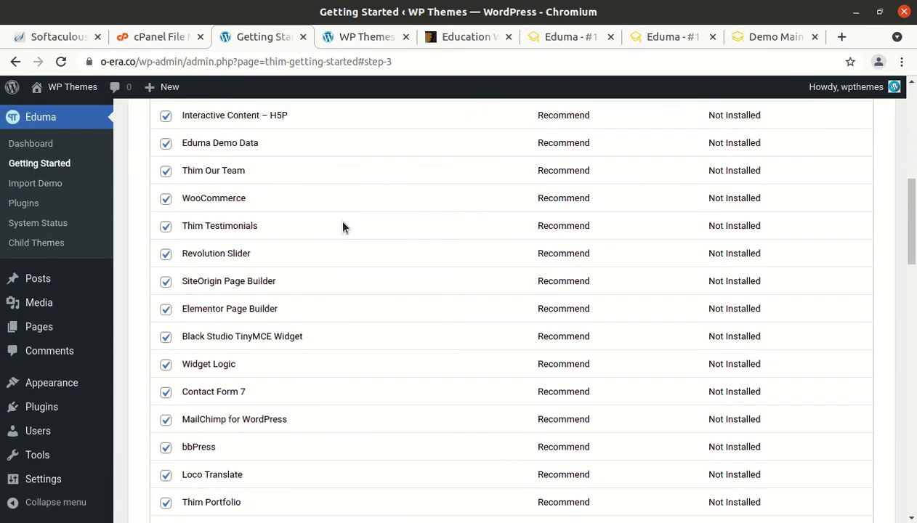
pyautogui.scroll(-3, 343, 228)
pyautogui.scroll(5, 313, 288)
pyautogui.scroll(-1, 317, 292)
pyautogui.scroll(-2, 334, 291)
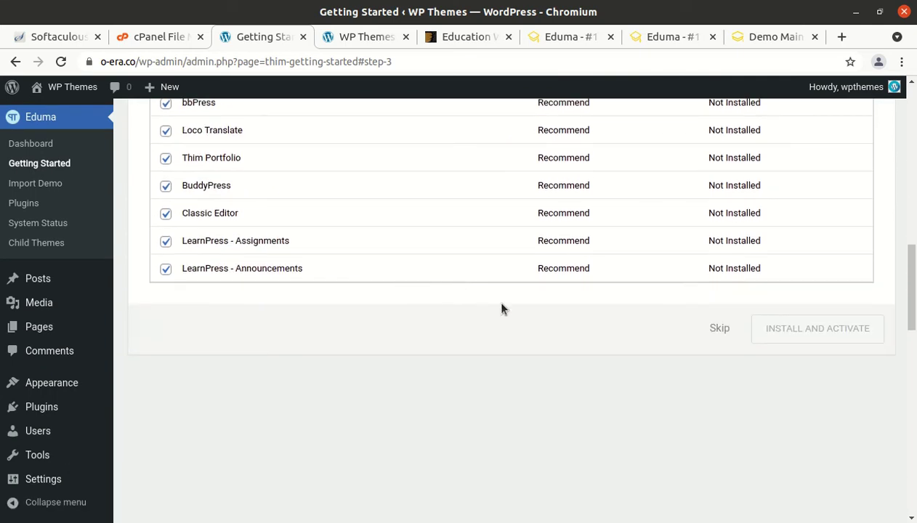
pyautogui.click(716, 332)
# Step: Examine the range of demo designs offered in the wizard's Import Demo Content step
pyautogui.scroll(7, 369, 338)
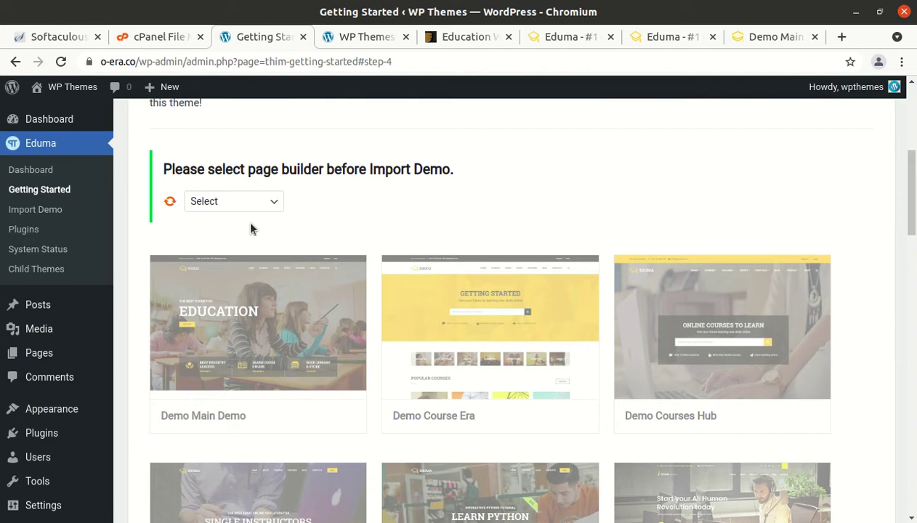
pyautogui.scroll(-2, 675, 290)
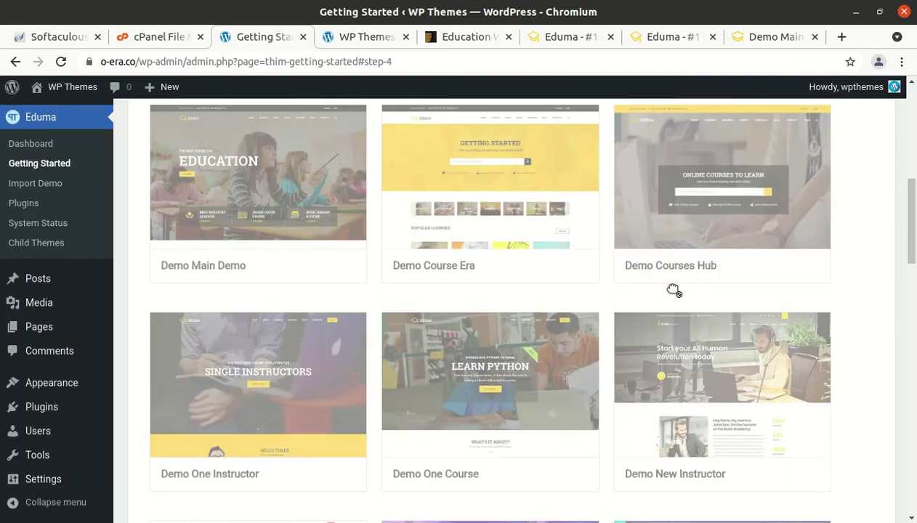
pyautogui.scroll(-4, 674, 291)
pyautogui.scroll(6, 674, 291)
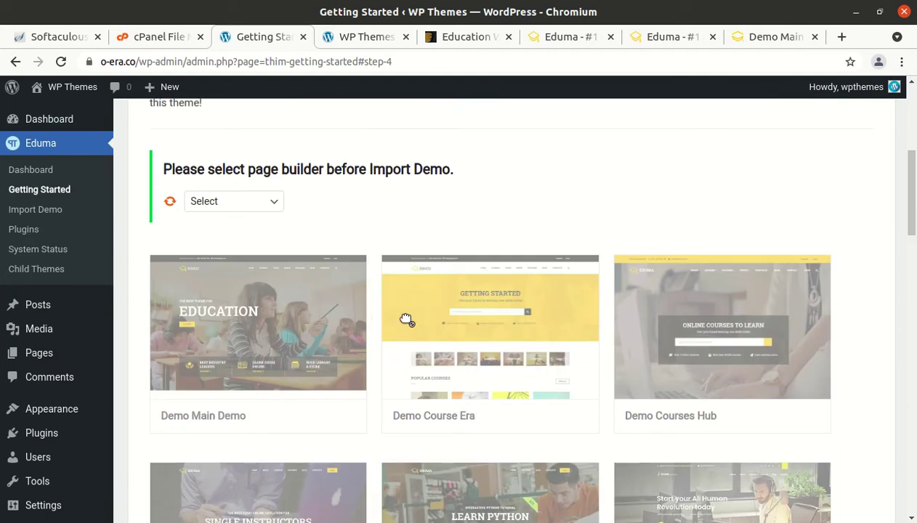
pyautogui.scroll(-3, 378, 318)
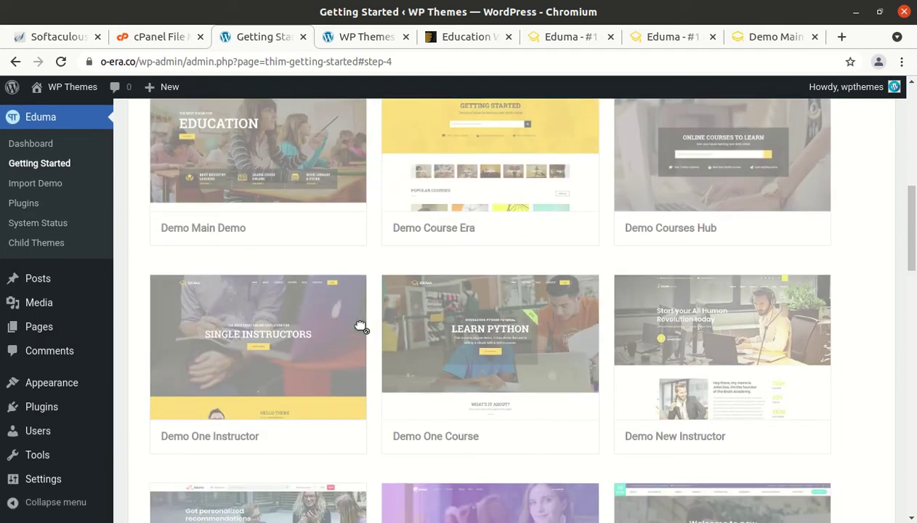
pyautogui.scroll(-4, 455, 332)
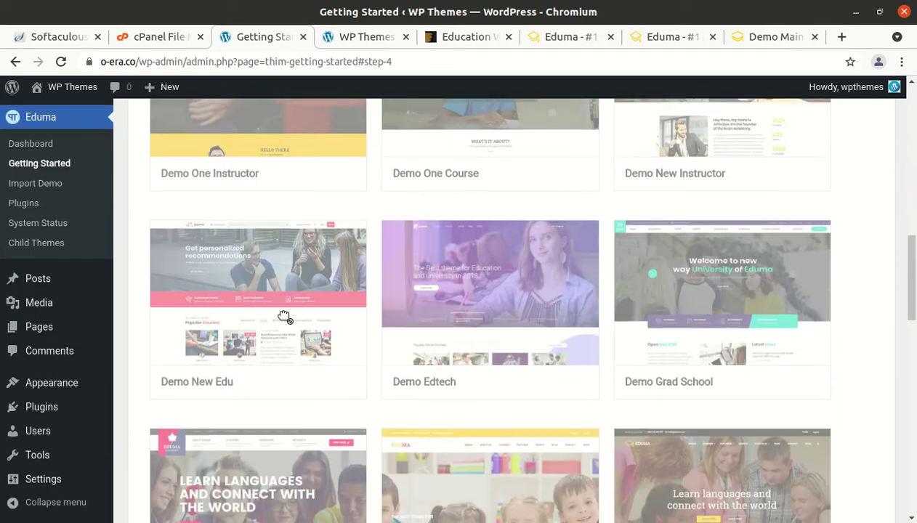
pyautogui.scroll(-3, 603, 311)
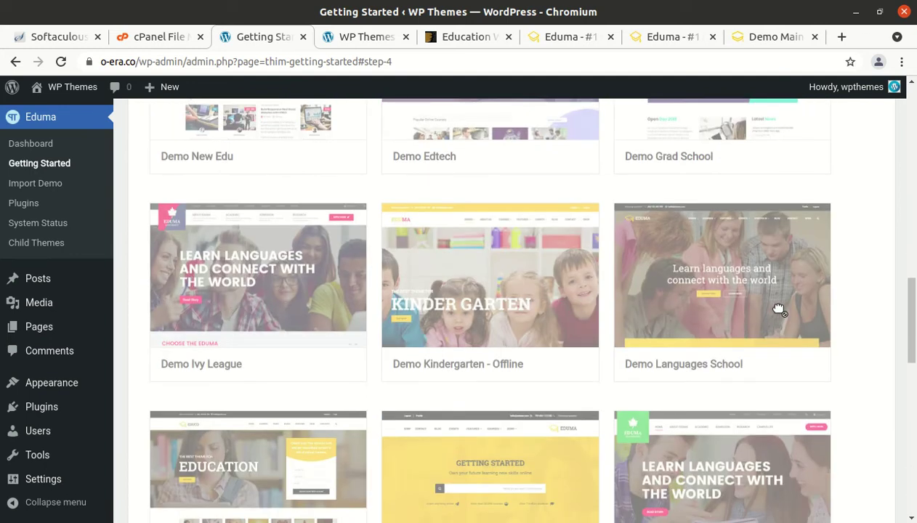
pyautogui.scroll(-7, 779, 313)
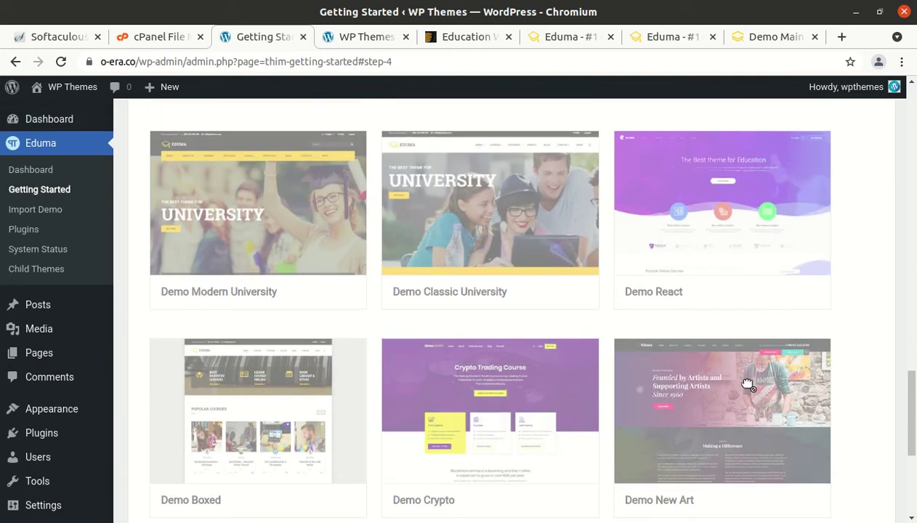
pyautogui.scroll(-5, 723, 446)
pyautogui.scroll(9, 698, 454)
pyautogui.scroll(10, 699, 455)
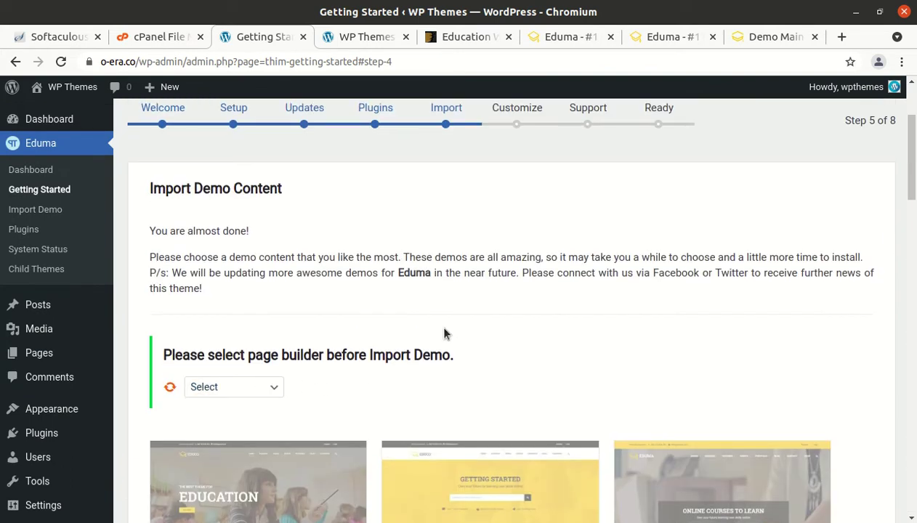
# Step: Choose Elementor as the page builder for the demo import
pyautogui.scroll(-3, 443, 319)
pyautogui.click(263, 243)
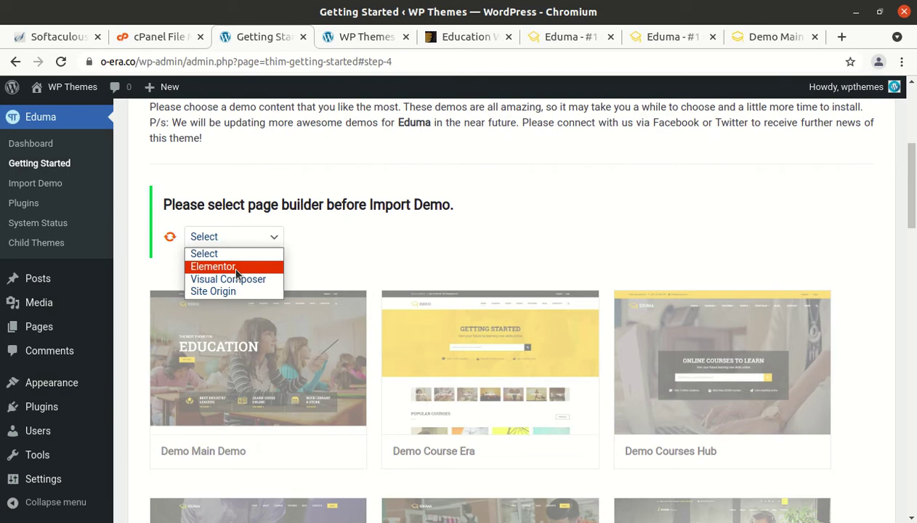
pyautogui.click(236, 268)
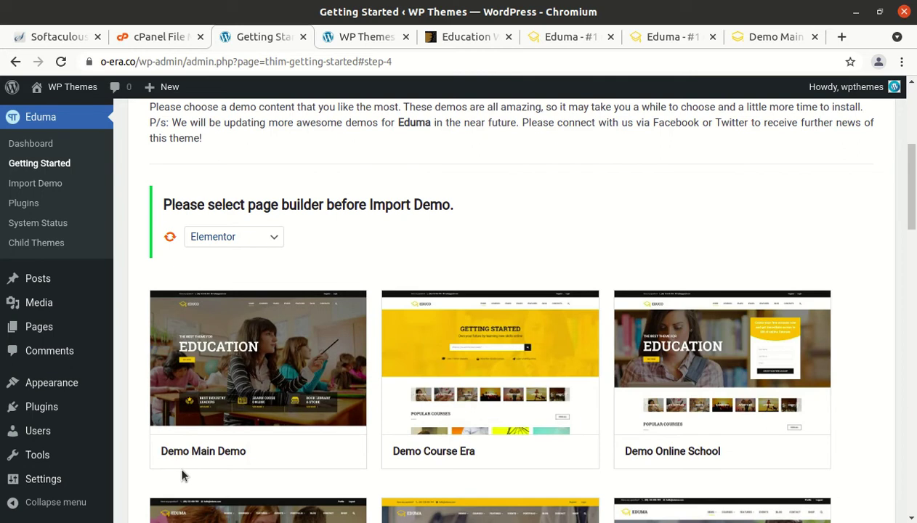
# Step: Look over the Elementor demos and start the installation of Demo Main Demo
pyautogui.moveTo(245, 438)
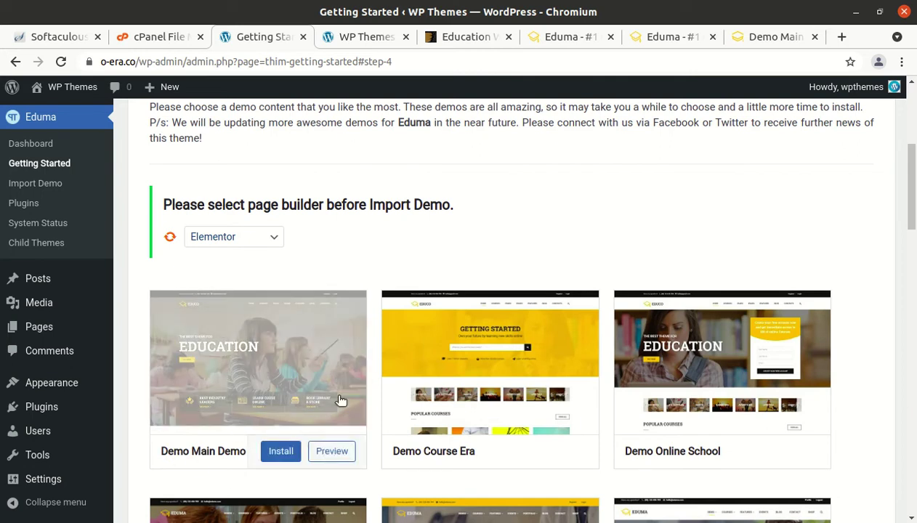
pyautogui.scroll(-5, 339, 401)
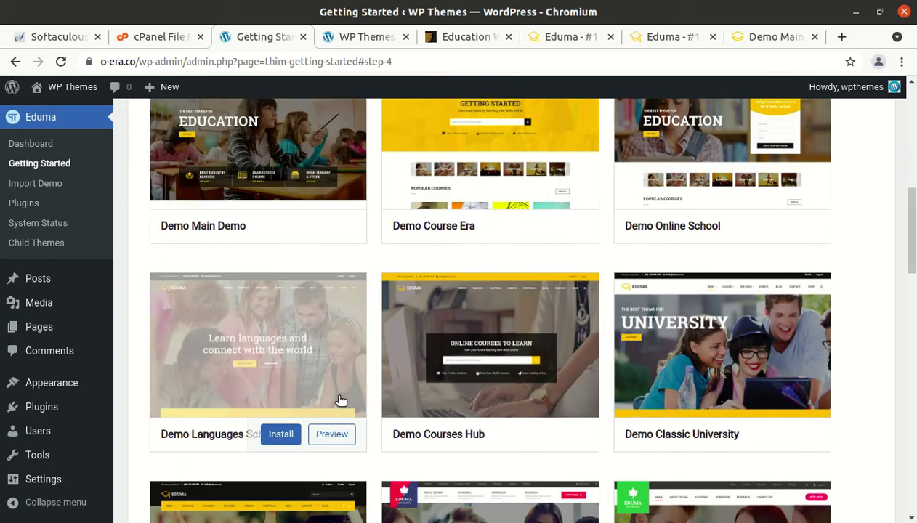
pyautogui.scroll(2, 342, 399)
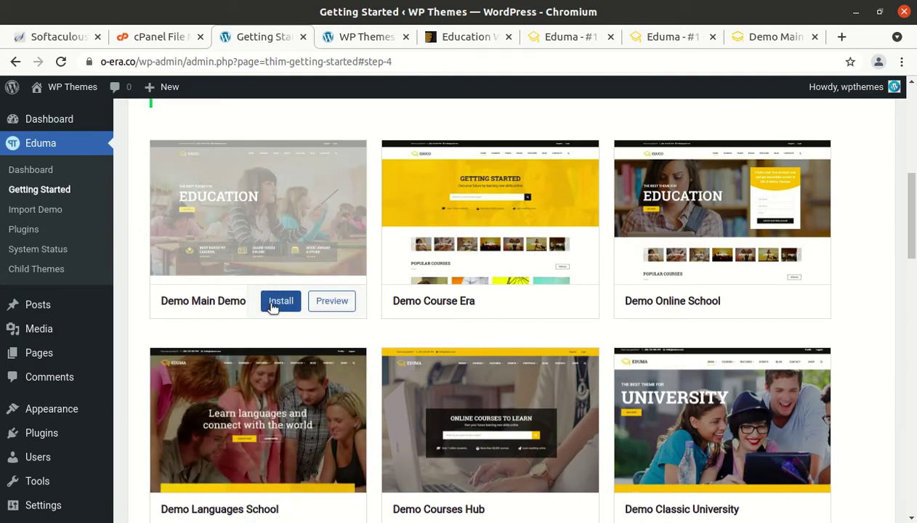
pyautogui.click(272, 306)
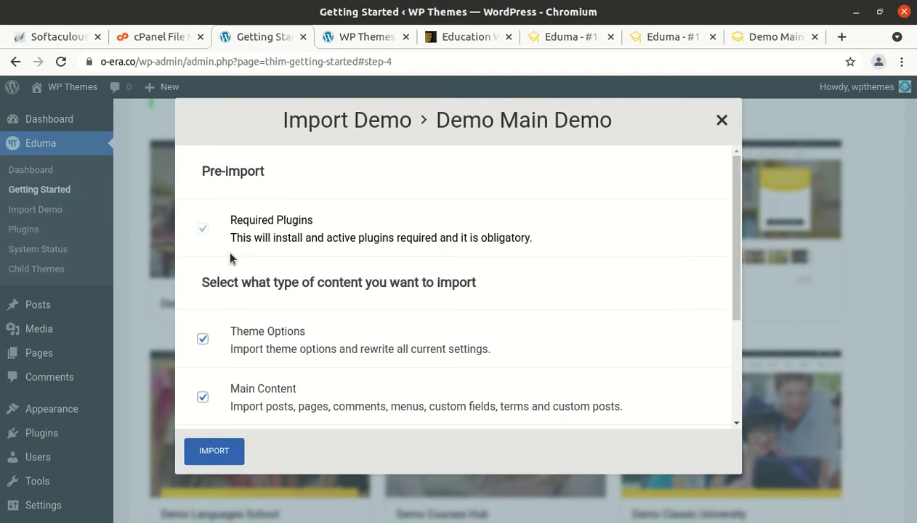
# Step: Review the import options and import Demo Main Demo with required plugins, theme options, main content, media files, widgets and Slider Revolution
pyautogui.scroll(-3, 235, 356)
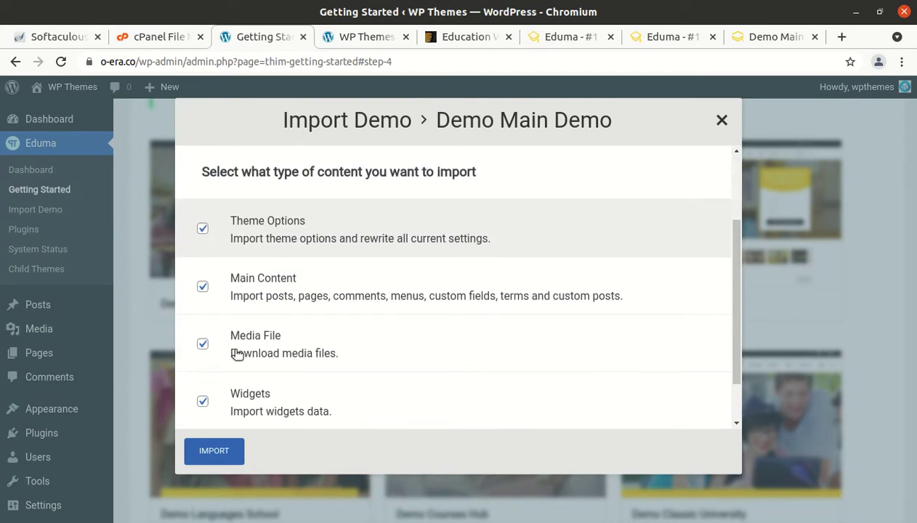
pyautogui.scroll(-2, 339, 318)
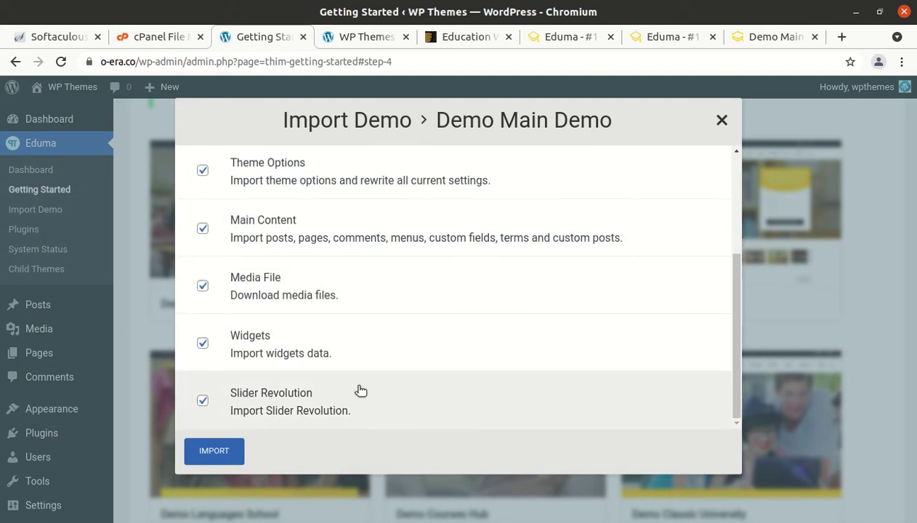
pyautogui.scroll(4, 359, 389)
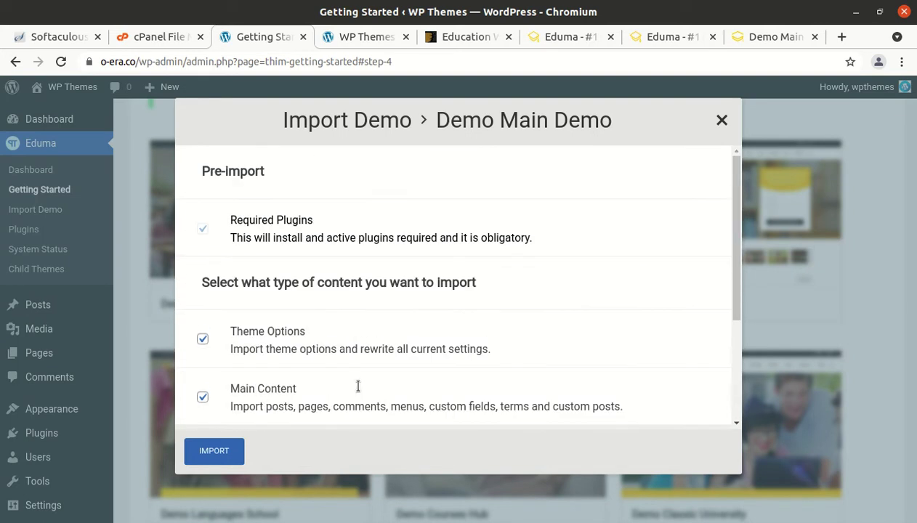
pyautogui.scroll(-4, 358, 386)
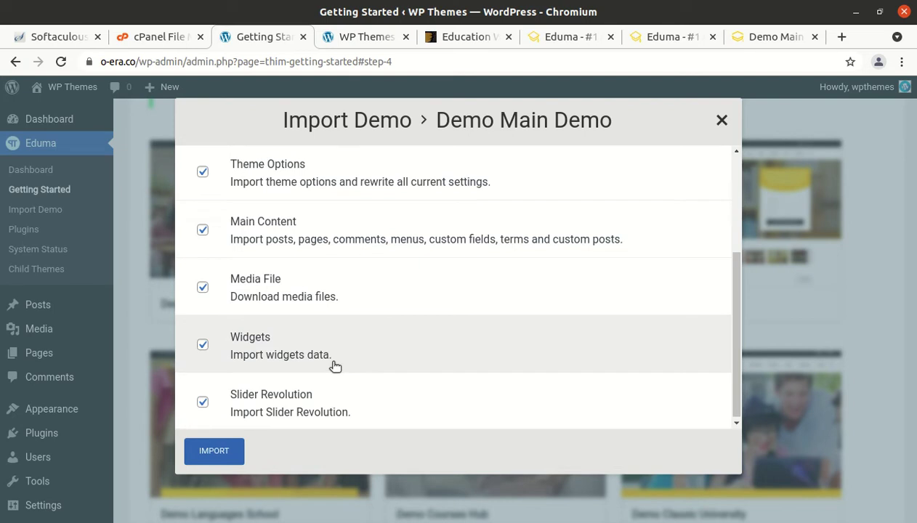
pyautogui.scroll(4, 335, 365)
pyautogui.scroll(-3, 378, 265)
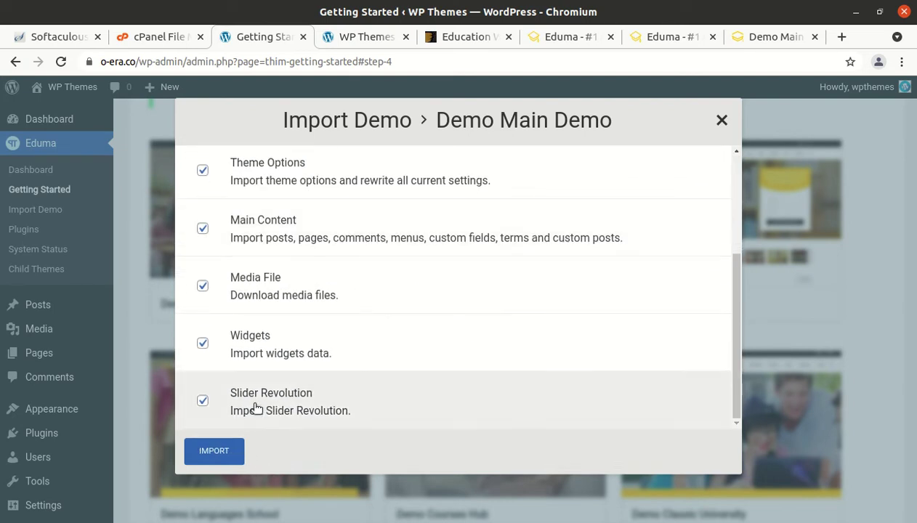
pyautogui.click(220, 453)
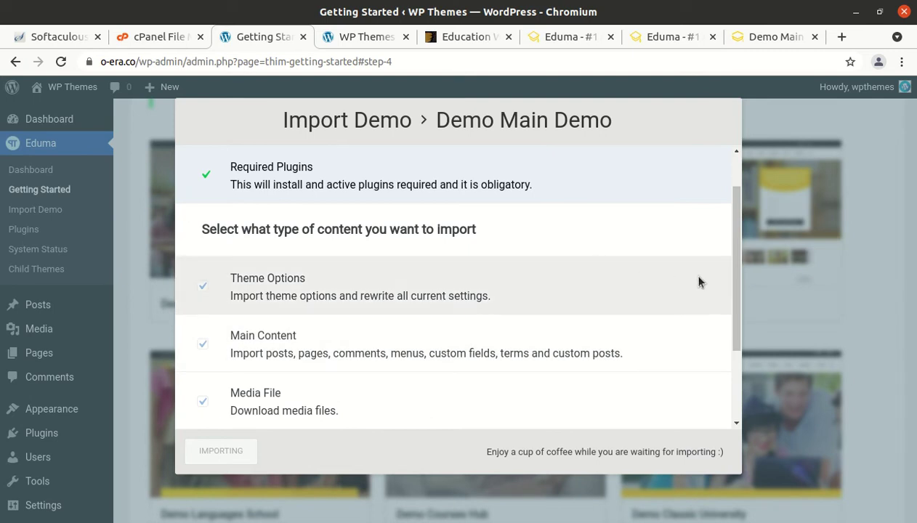
pyautogui.moveTo(734, 265); pyautogui.dragTo(755, 283)
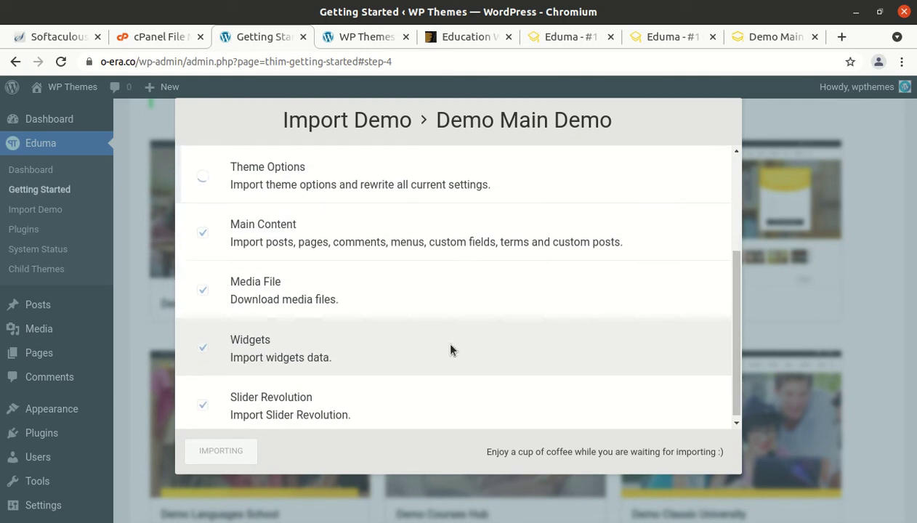
pyautogui.scroll(2, 364, 311)
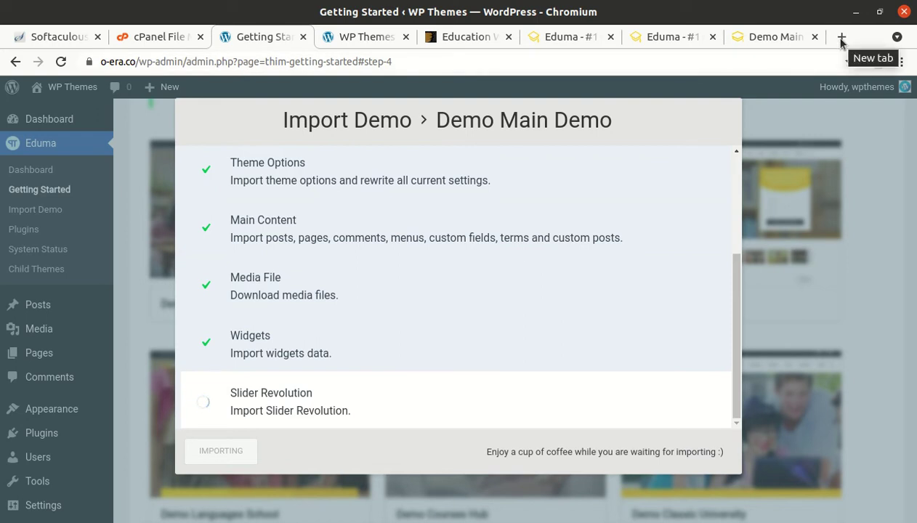
# Step: Open the site's WordPress admin dashboard at o-era.co/wp-admin in a new tab and look through its admin menu
pyautogui.hotkey('ctrl', 't')
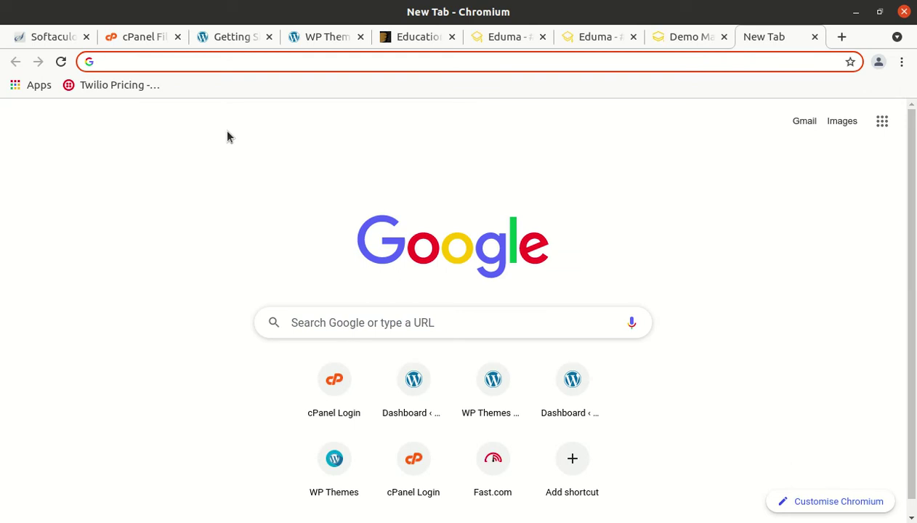
pyautogui.write('o')
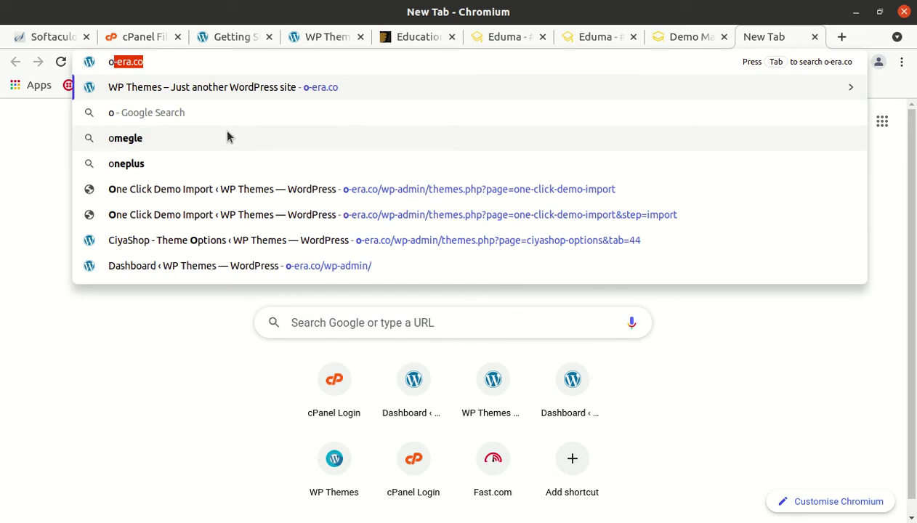
pyautogui.click(251, 266)
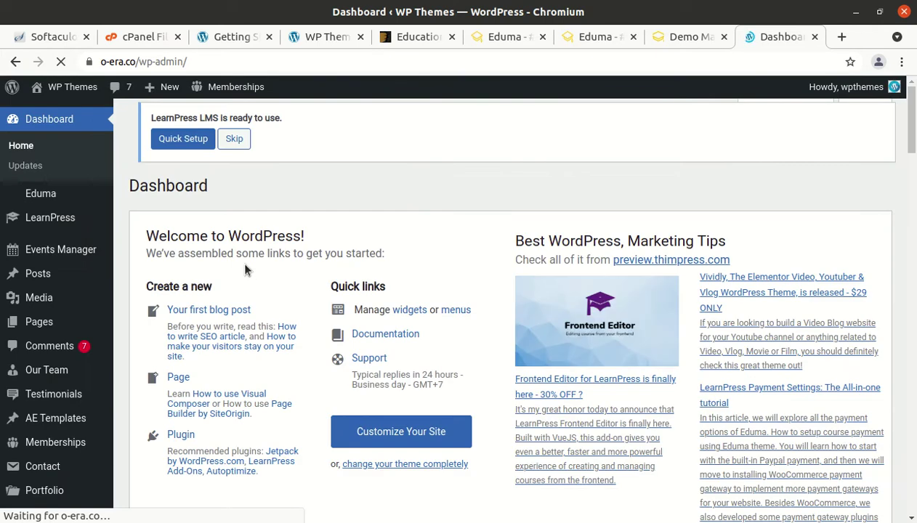
pyautogui.scroll(-5, 51, 232)
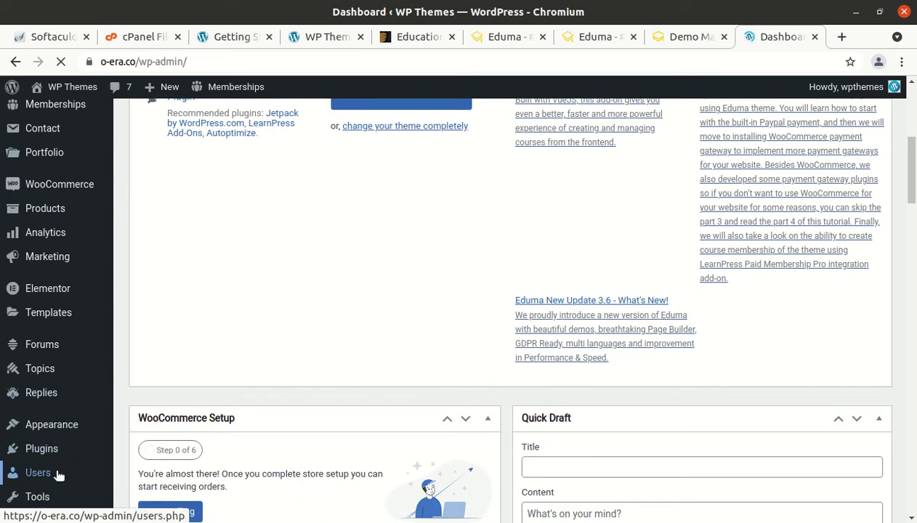
pyautogui.scroll(-2, 51, 418)
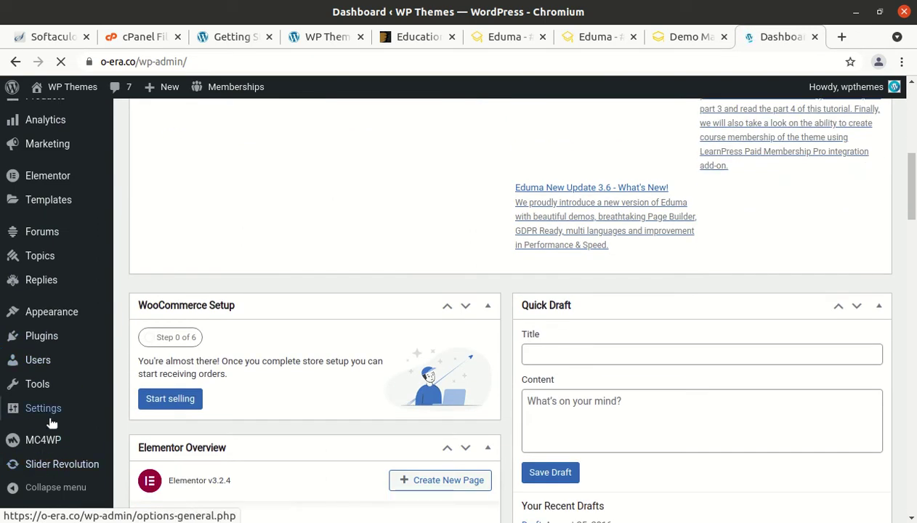
# Step: Check the site's front page and the Demo Main Demo import progress, and return to the admin dashboard
pyautogui.click(322, 38)
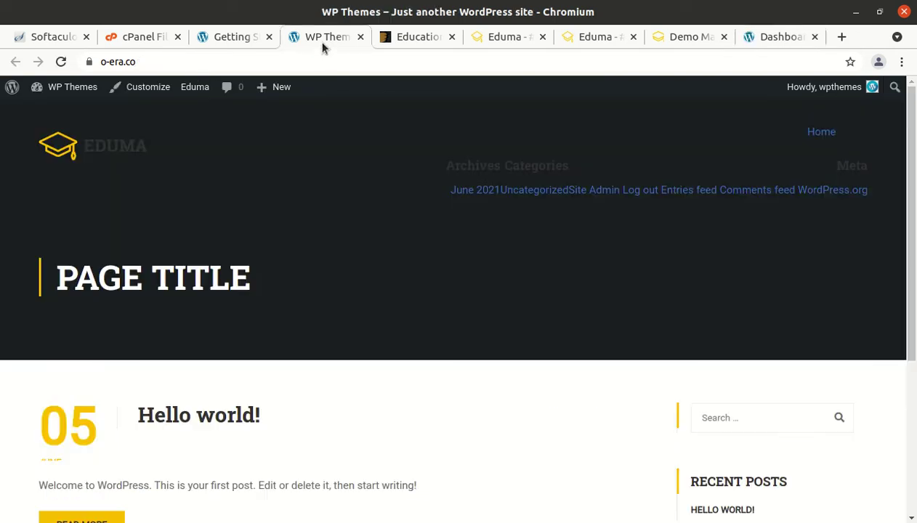
pyautogui.click(236, 40)
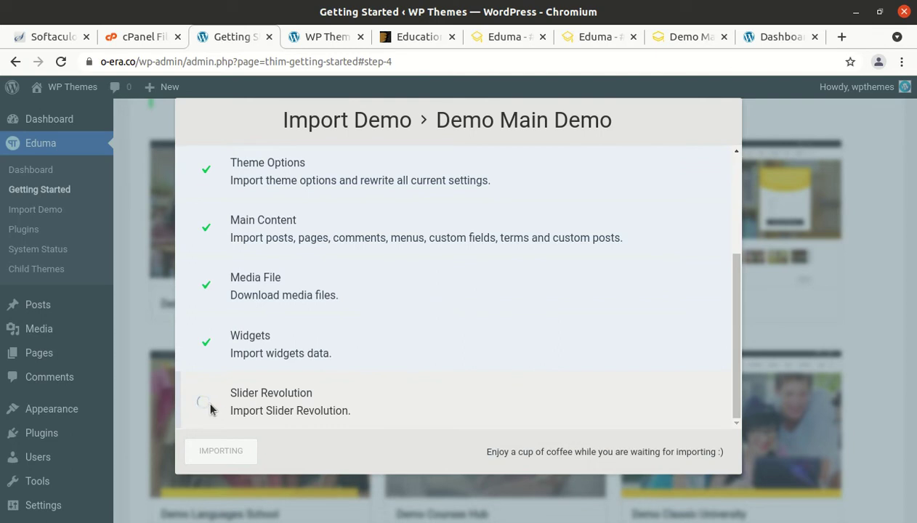
pyautogui.click(772, 40)
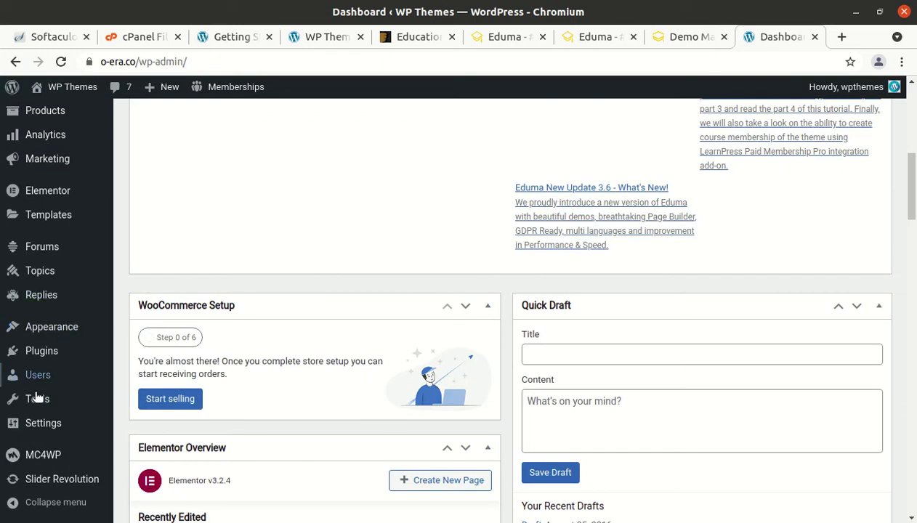
# Step: Open the site's Media Settings and set the thumbnail size to 600 width and 600 height
pyautogui.moveTo(33, 407)
pyautogui.scroll(-4, 37, 392)
pyautogui.moveTo(42, 433)
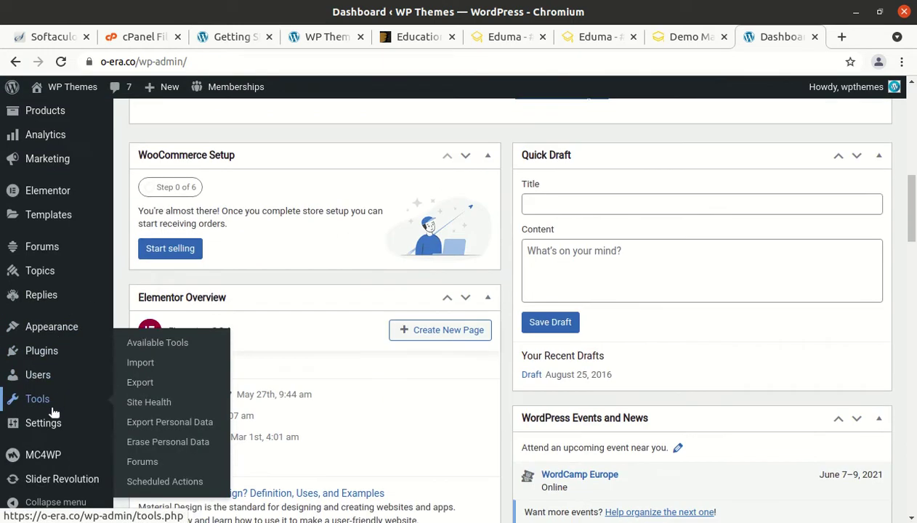
pyautogui.click(143, 427)
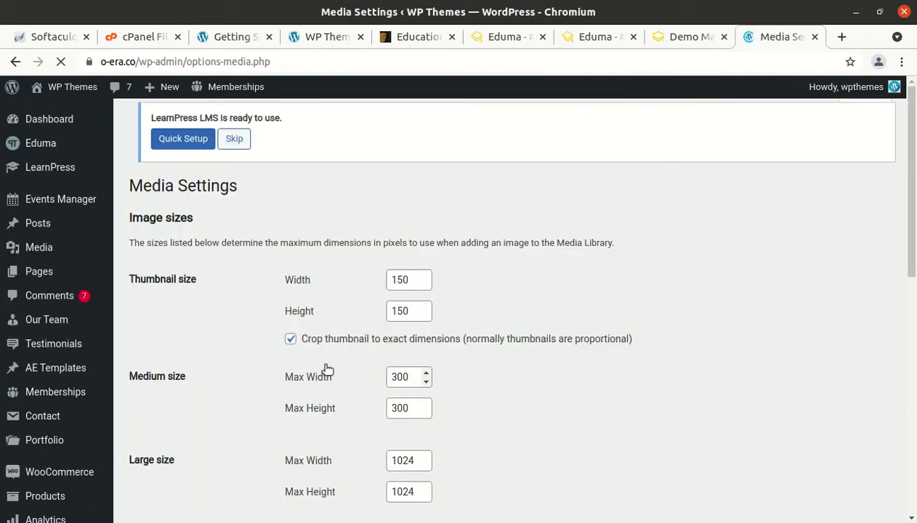
pyautogui.click(392, 277)
pyautogui.doubleClick(387, 280)
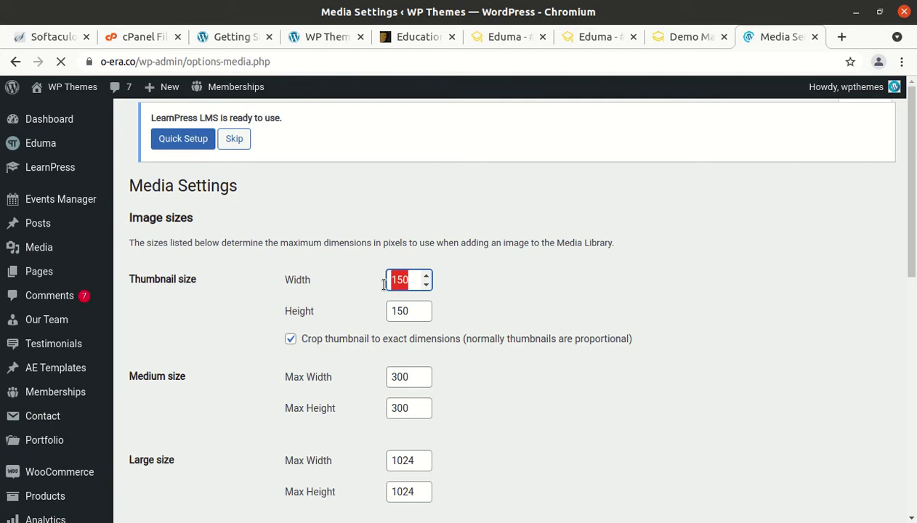
pyautogui.write('600')
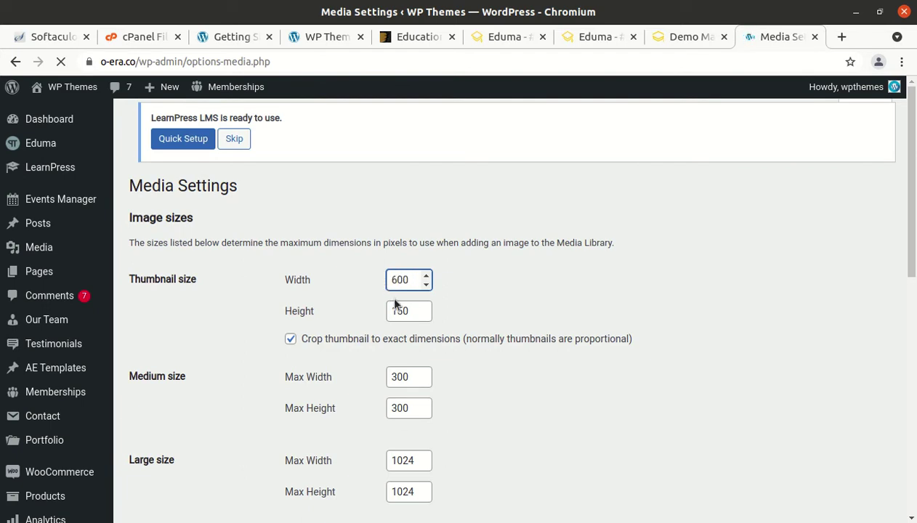
pyautogui.moveTo(404, 312); pyautogui.dragTo(383, 317)
pyautogui.write('600')
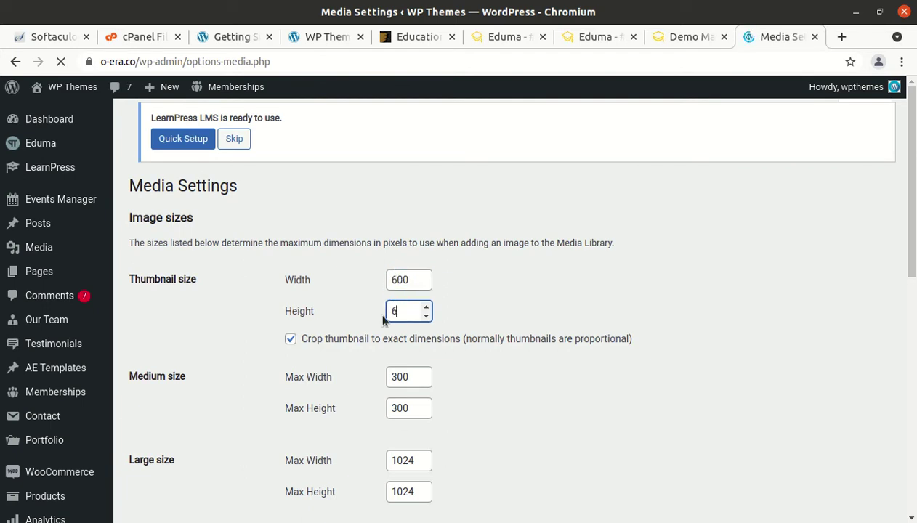
# Step: Set the medium image size to a maximum width and height of 3000
pyautogui.click(414, 377)
pyautogui.write('0')
pyautogui.click(406, 408)
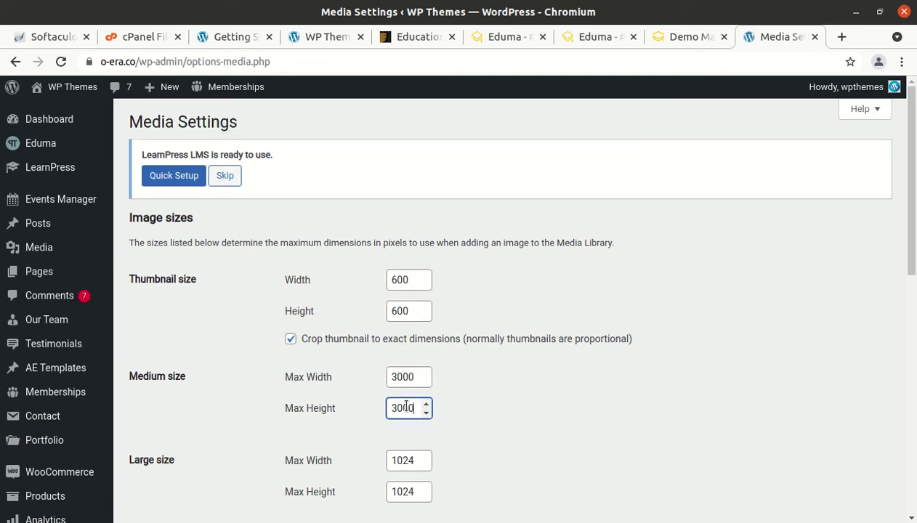
# Step: Set the large image size to a maximum width and height of 4800 and save the media settings
pyautogui.moveTo(415, 459); pyautogui.dragTo(383, 460)
pyautogui.write('4800')
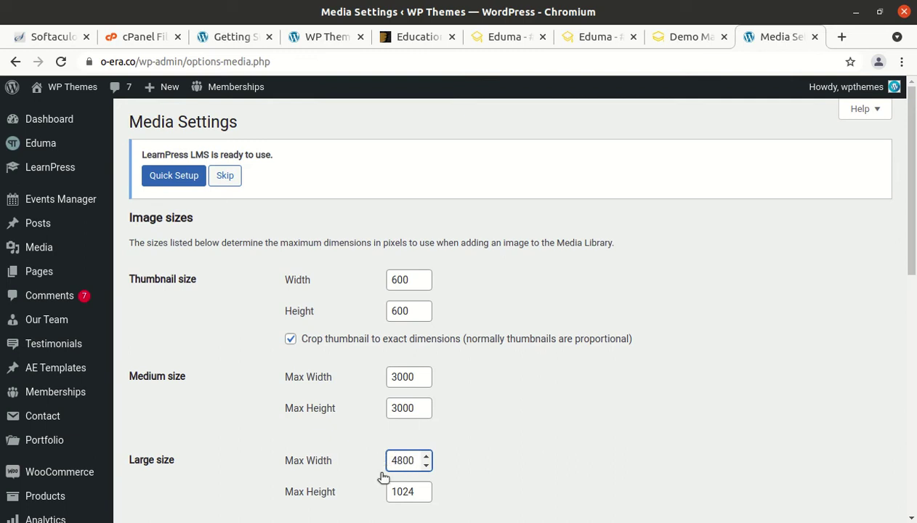
pyautogui.moveTo(420, 490); pyautogui.dragTo(383, 491)
pyautogui.write('4800')
pyautogui.scroll(-5, 381, 488)
pyautogui.click(186, 439)
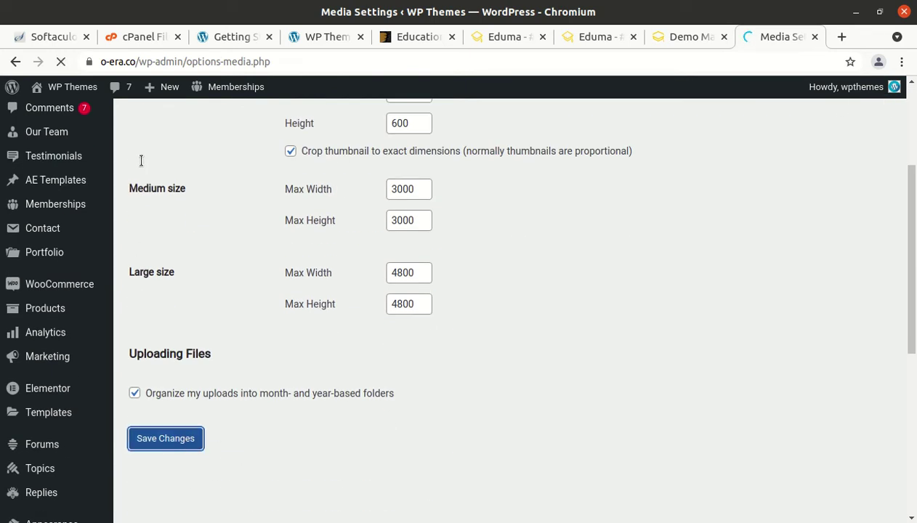
# Step: Check the Slider Revolution import progress in the Getting Started wizard and return to the Media Settings
pyautogui.click(232, 37)
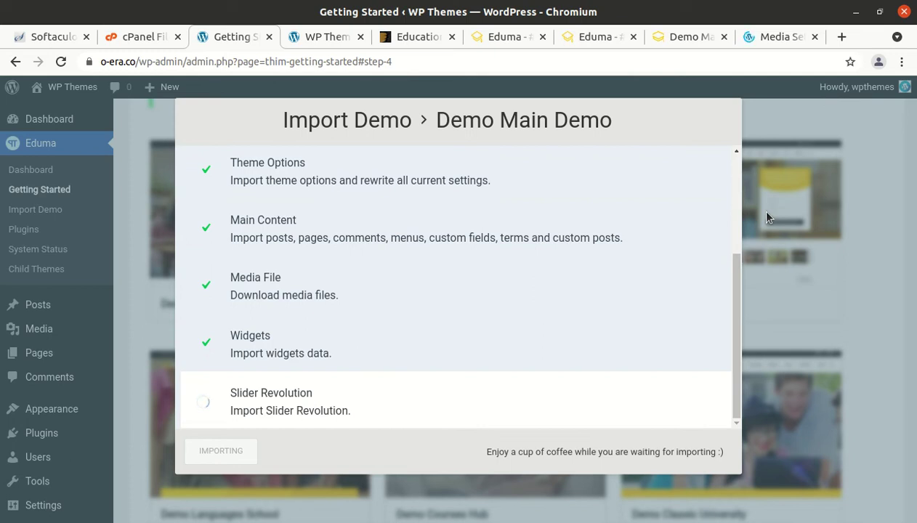
pyautogui.click(770, 36)
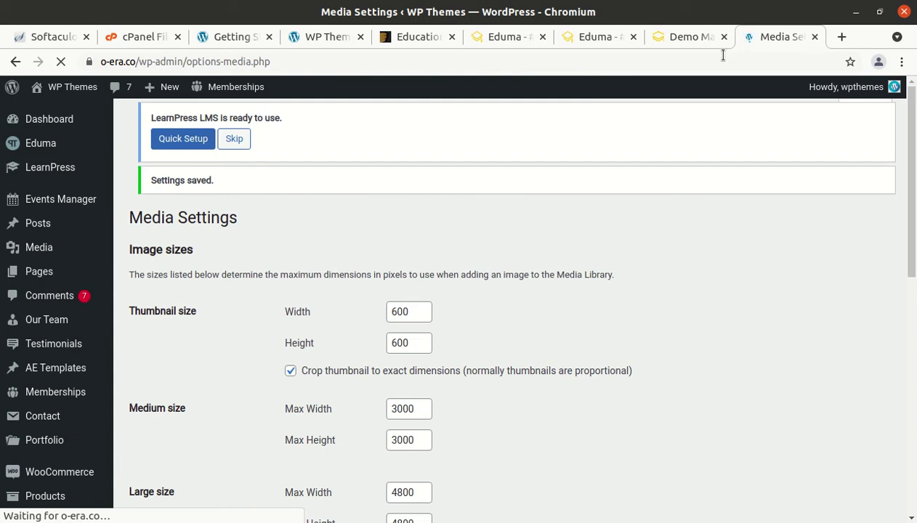
pyautogui.click(242, 38)
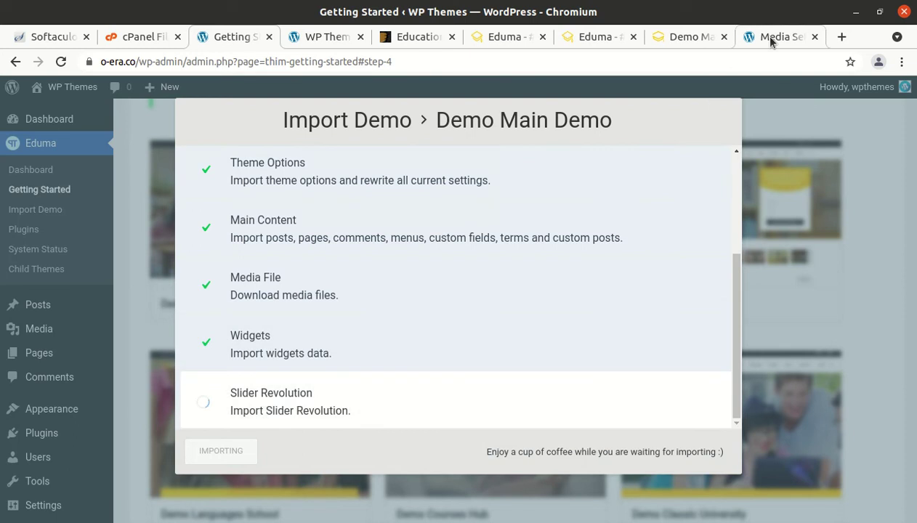
pyautogui.click(772, 39)
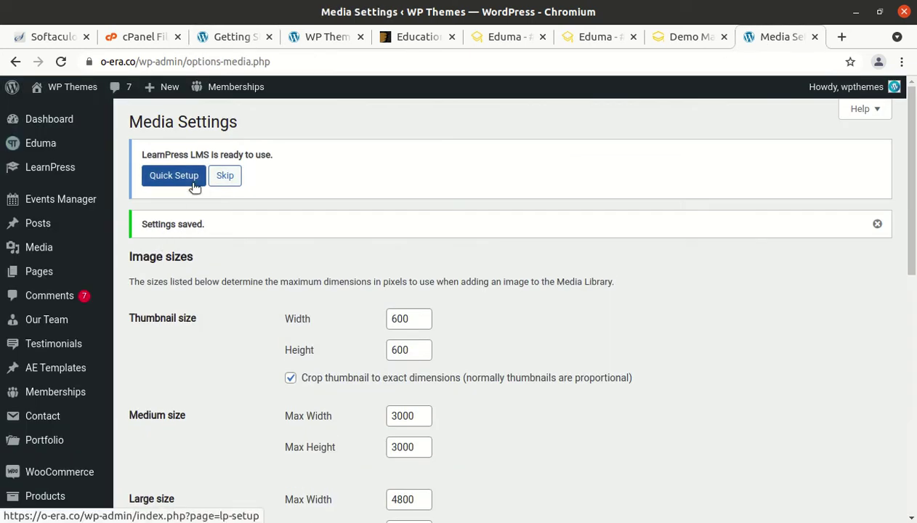
# Step: Open the Slider Revolution overview and look over its imported modules
pyautogui.scroll(-10, 194, 197)
pyautogui.scroll(-1, 200, 232)
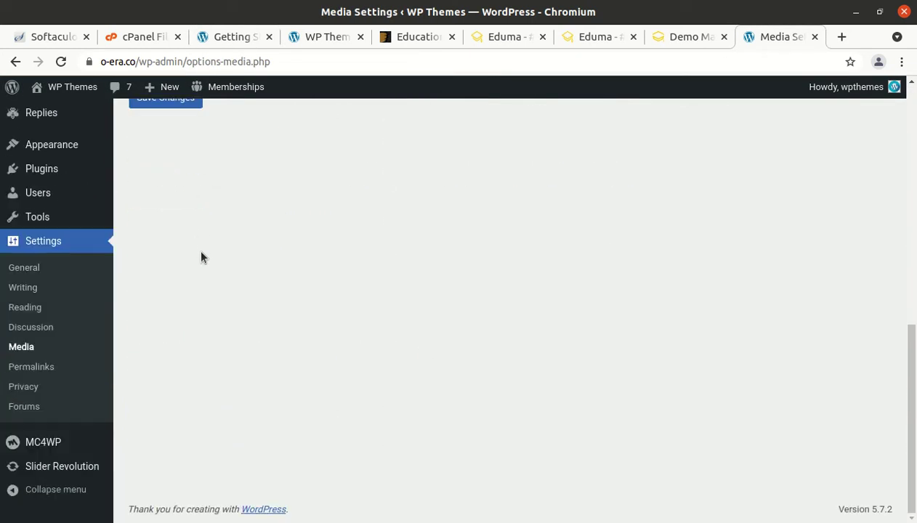
pyautogui.click(69, 474)
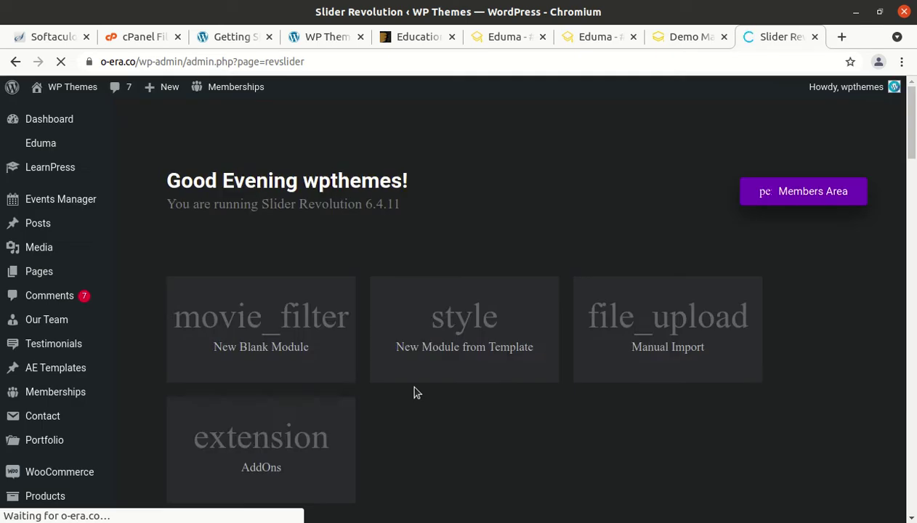
pyautogui.scroll(-5, 414, 392)
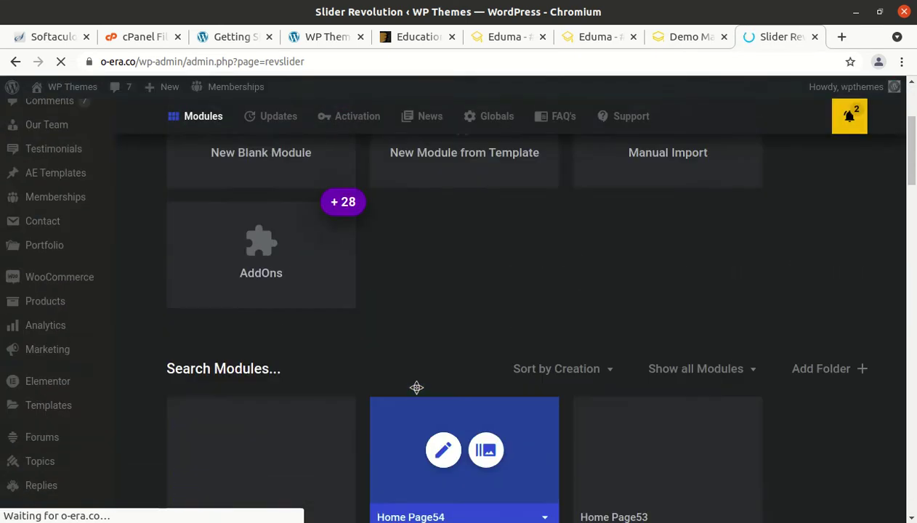
pyautogui.scroll(-2, 654, 371)
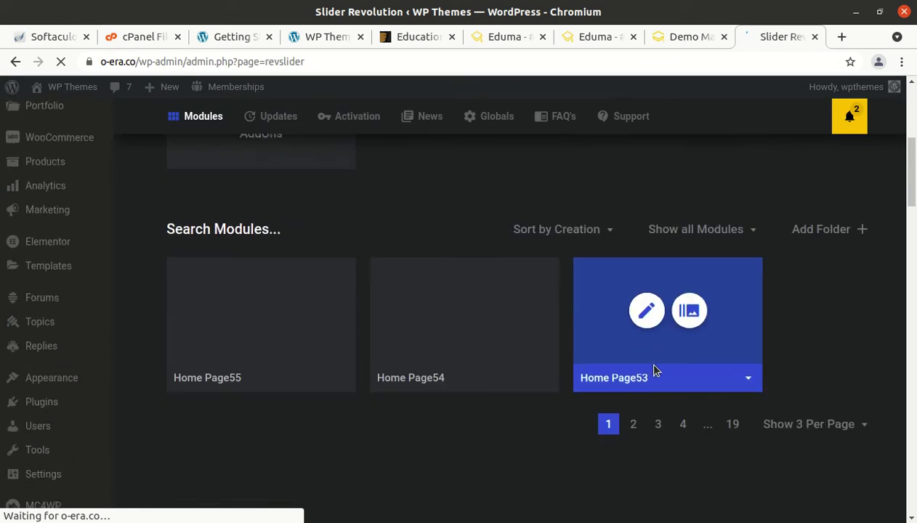
pyautogui.moveTo(248, 349)
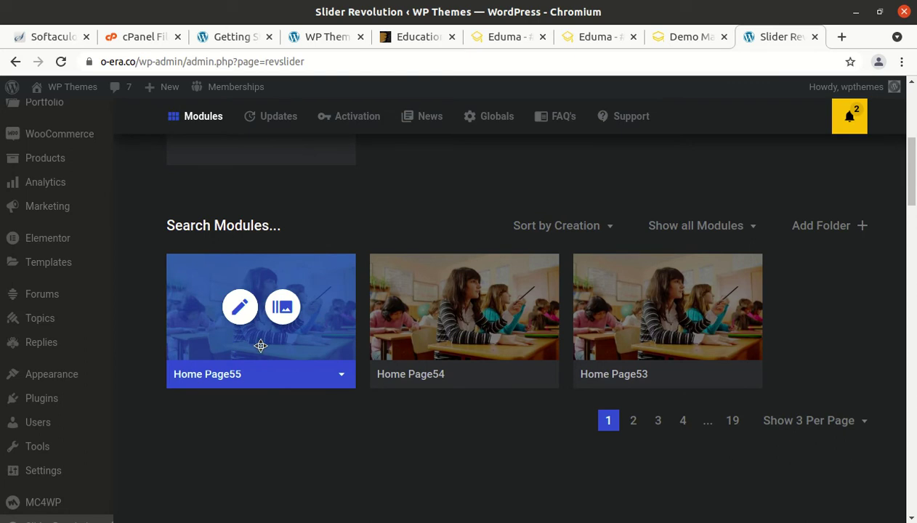
pyautogui.moveTo(655, 383)
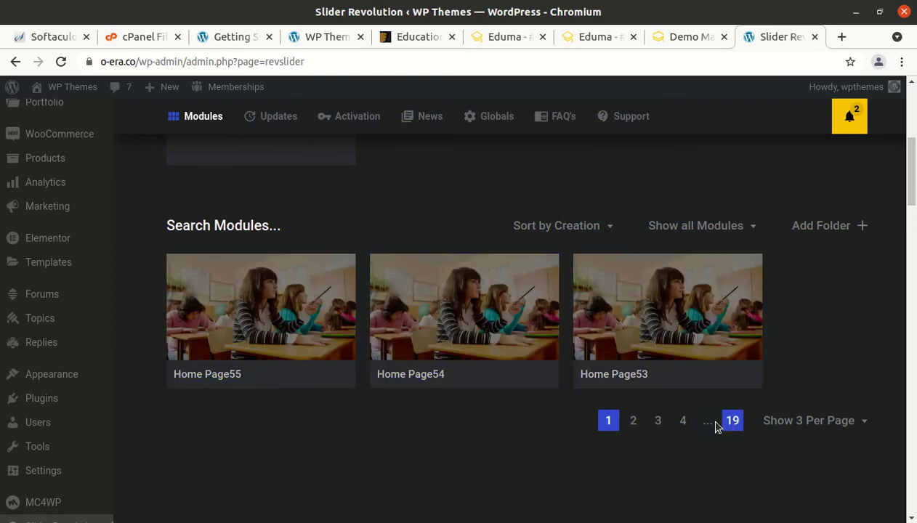
# Step: Page through the Slider Revolution module list up to its last page
pyautogui.click(634, 423)
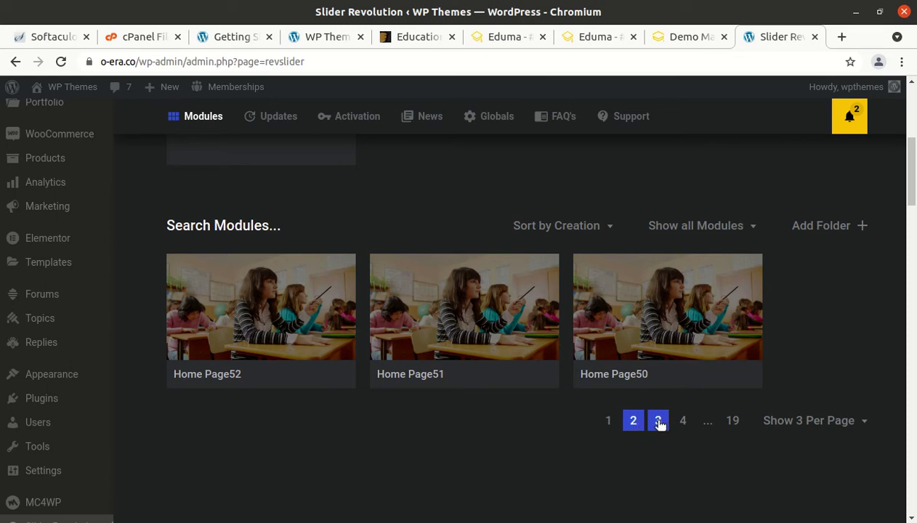
pyautogui.click(657, 422)
pyautogui.click(682, 424)
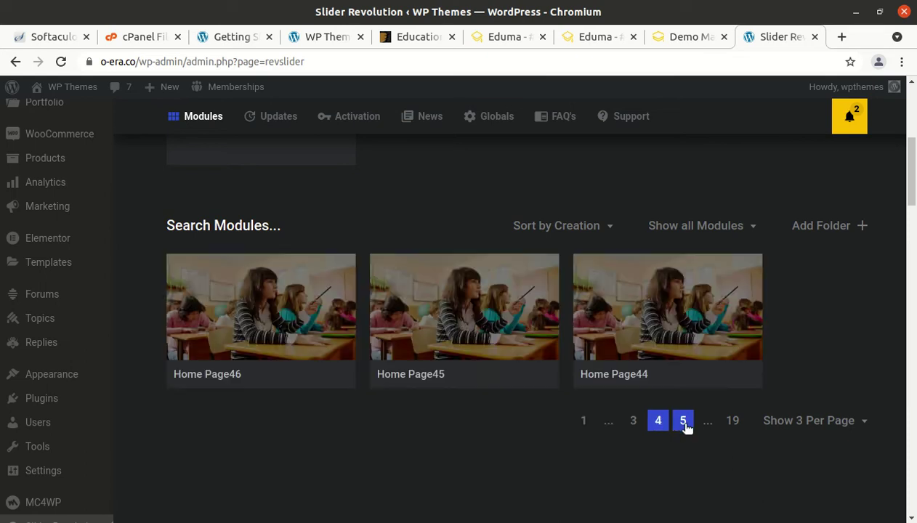
pyautogui.click(706, 423)
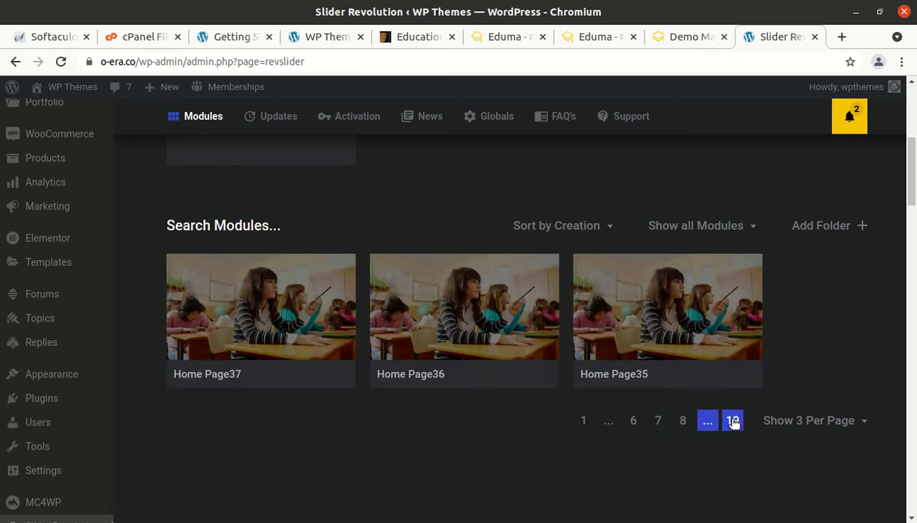
pyautogui.click(731, 421)
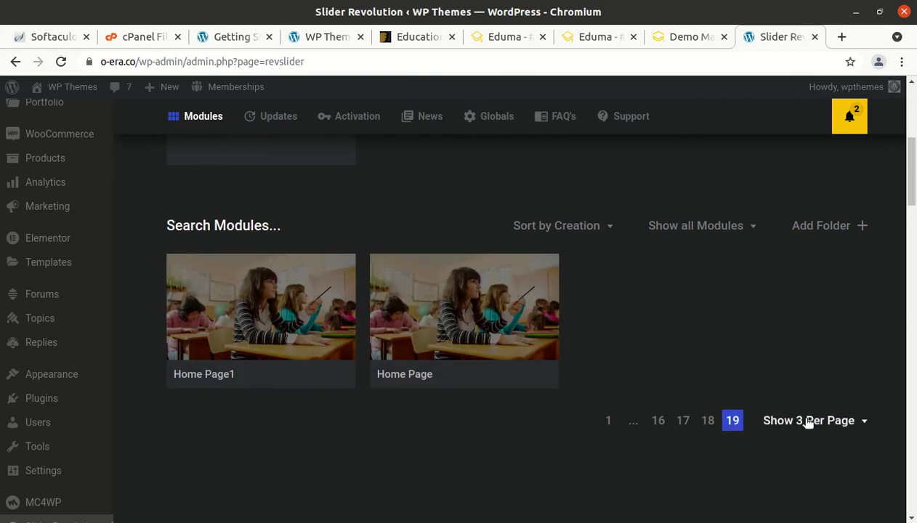
# Step: Show all Slider Revolution modules on one page and examine the list for repeated Home Page sliders
pyautogui.click(800, 425)
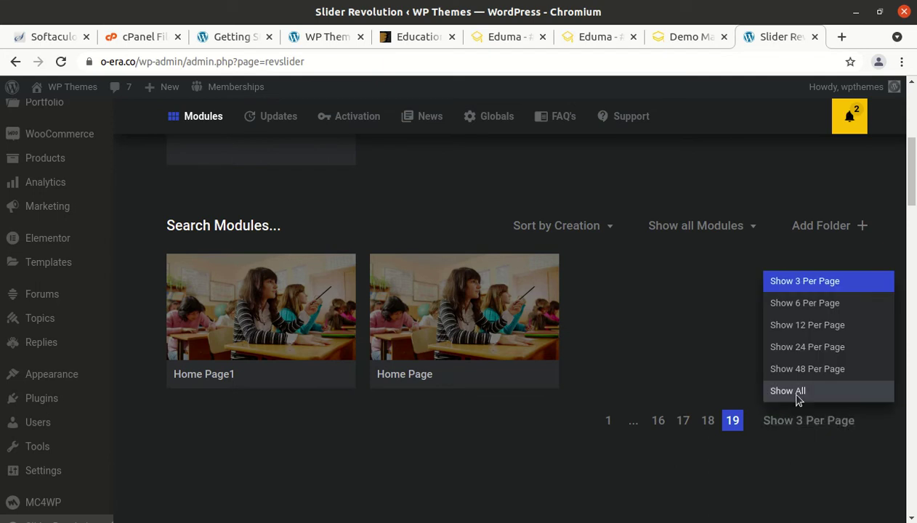
pyautogui.click(797, 398)
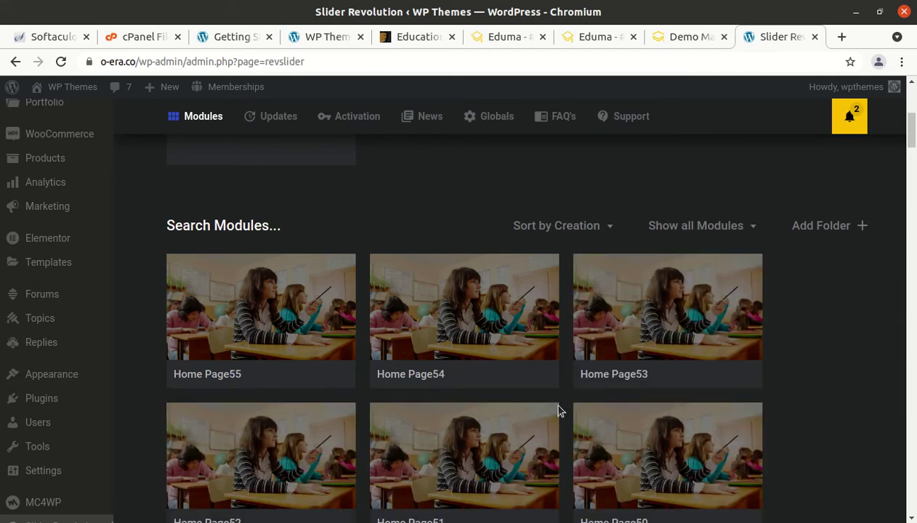
pyautogui.scroll(-5, 466, 393)
pyautogui.scroll(-10, 308, 393)
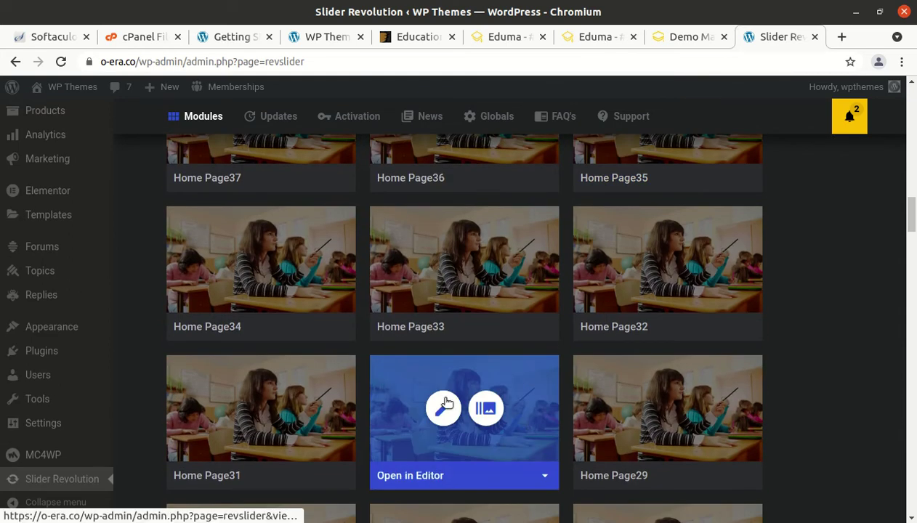
pyautogui.scroll(-3, 445, 402)
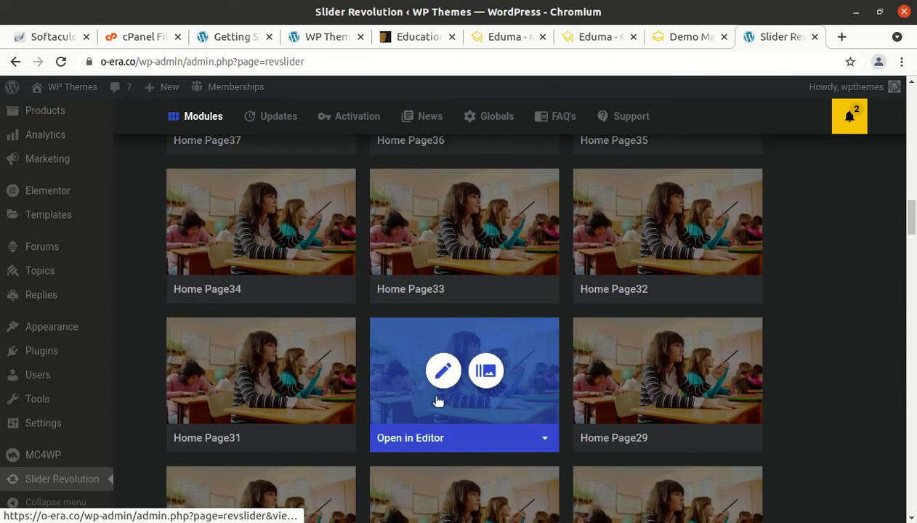
pyautogui.scroll(-15, 421, 377)
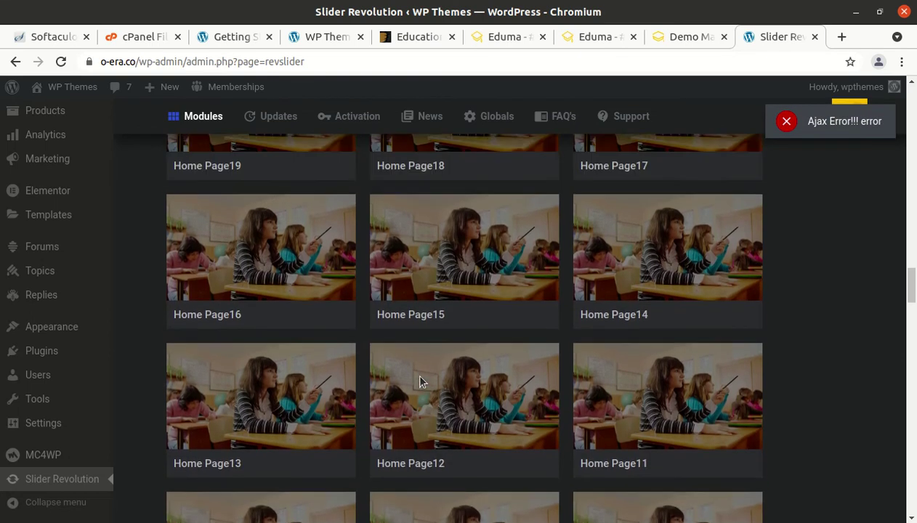
pyautogui.scroll(-5, 421, 377)
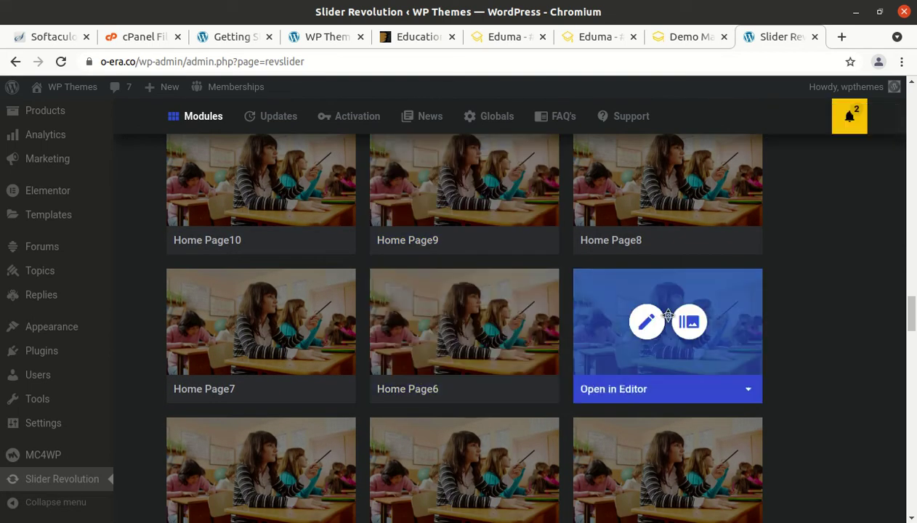
pyautogui.scroll(-3, 676, 317)
pyautogui.scroll(-3, 609, 330)
pyautogui.scroll(4, 569, 337)
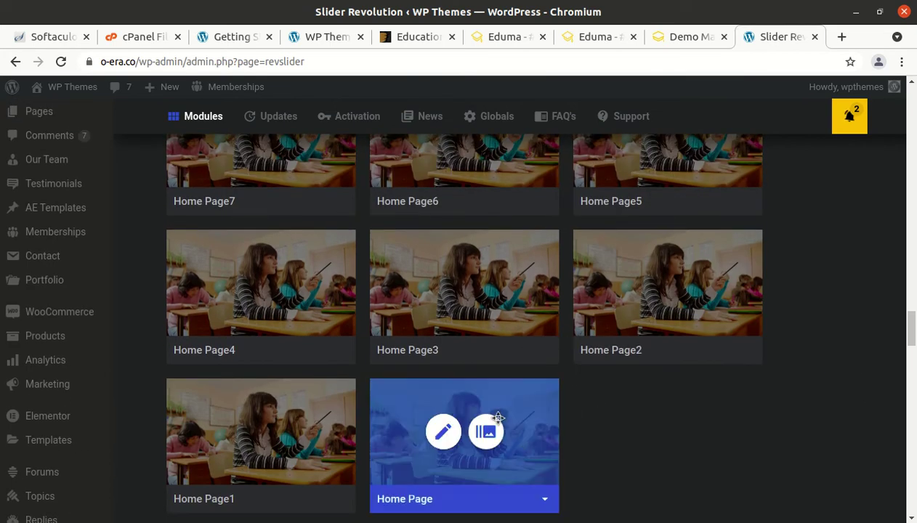
pyautogui.scroll(-2, 743, 450)
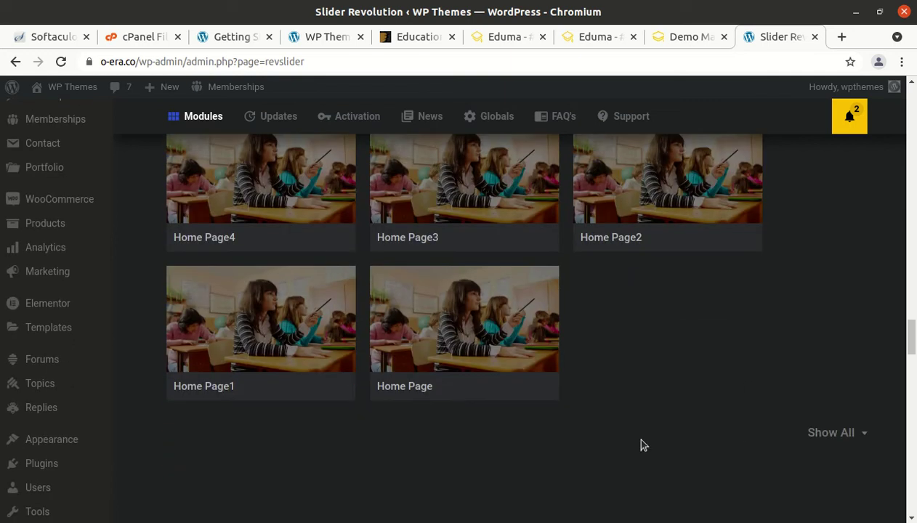
pyautogui.moveTo(477, 364)
pyautogui.scroll(5, 374, 429)
pyautogui.scroll(-6, 363, 433)
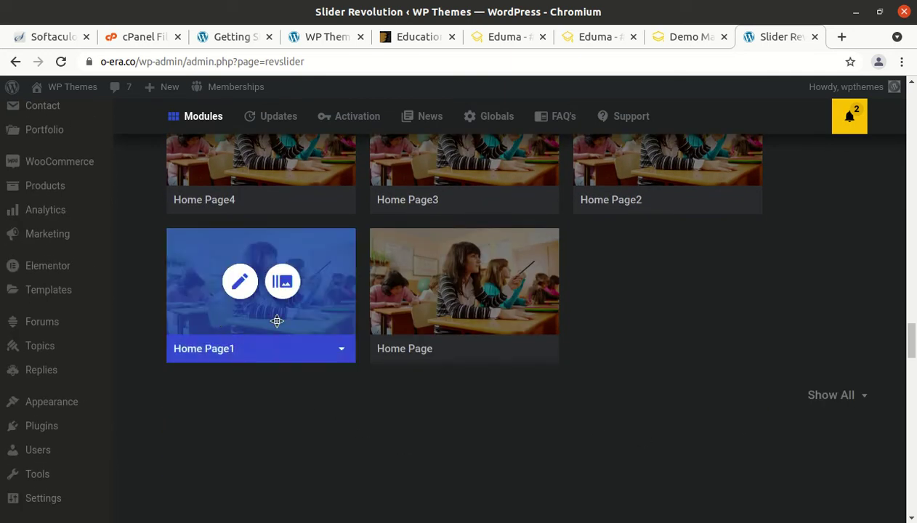
pyautogui.scroll(3, 329, 363)
pyautogui.scroll(9, 429, 380)
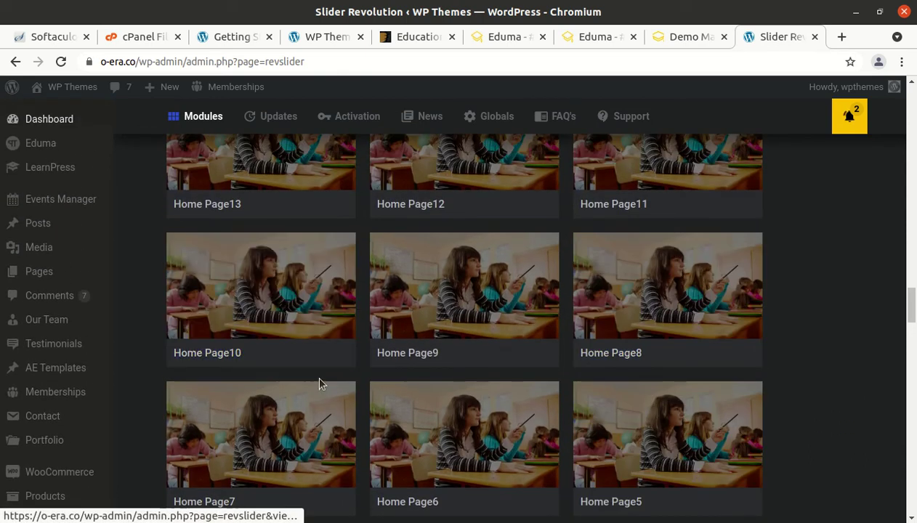
# Step: Check the Slider Revolution import progress in the Getting Started wizard and switch the Slider Revolution screen to the WordPress dashboard
pyautogui.scroll(7, 291, 371)
pyautogui.scroll(7, 512, 269)
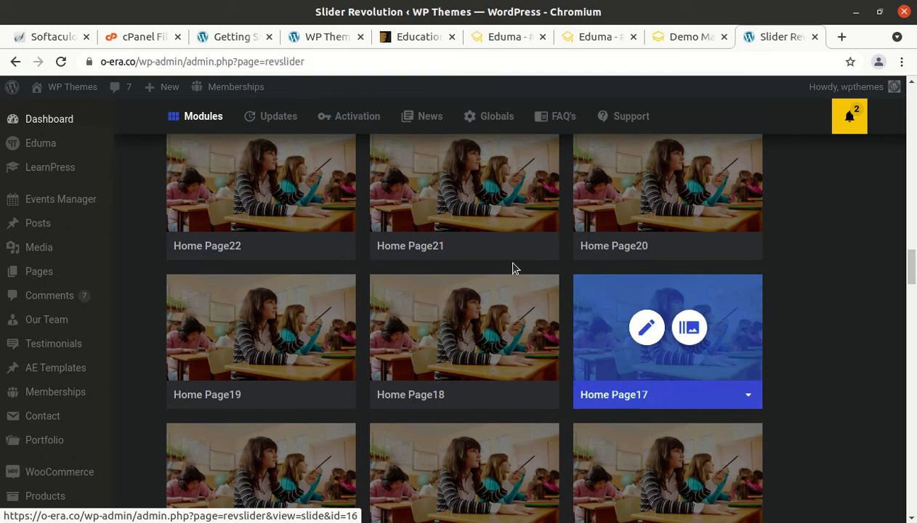
pyautogui.click(236, 37)
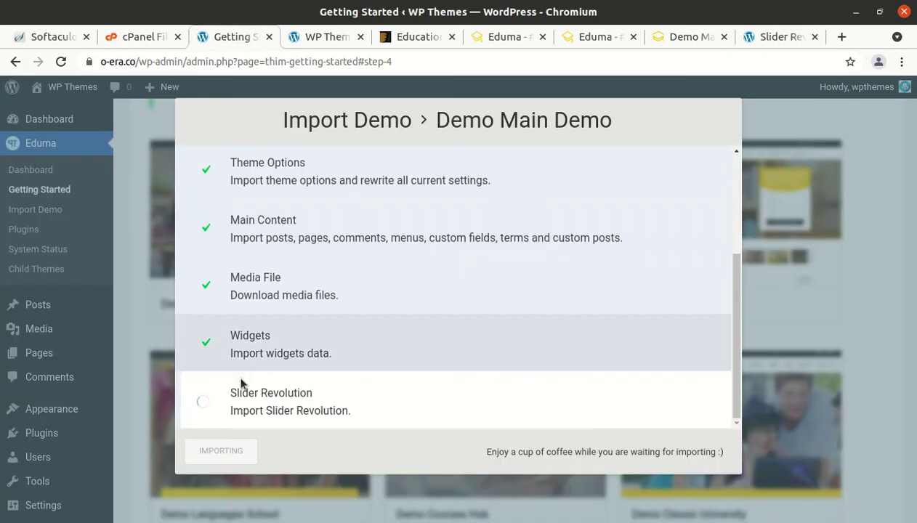
pyautogui.click(772, 36)
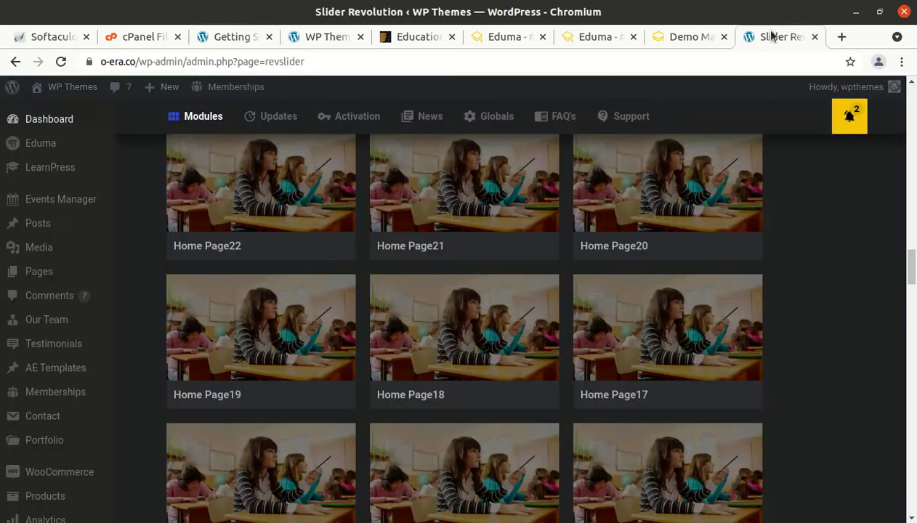
pyautogui.click(50, 123)
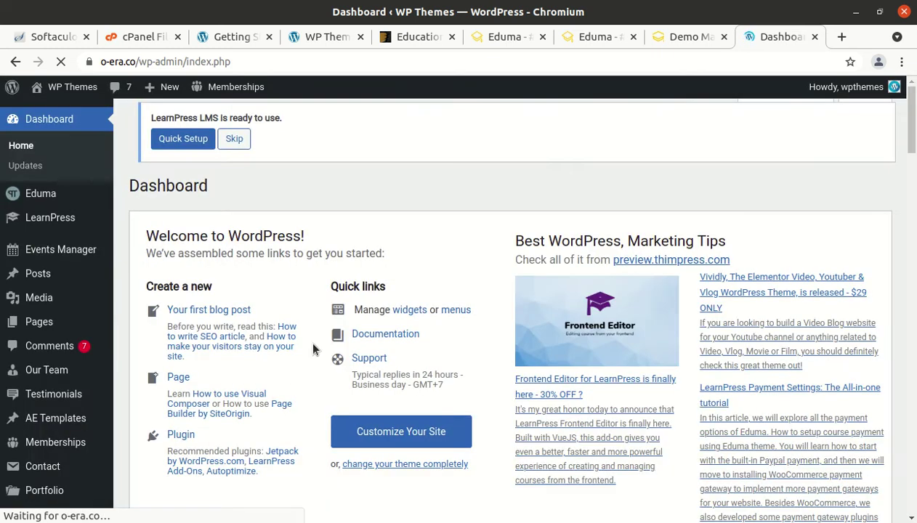
pyautogui.click(227, 38)
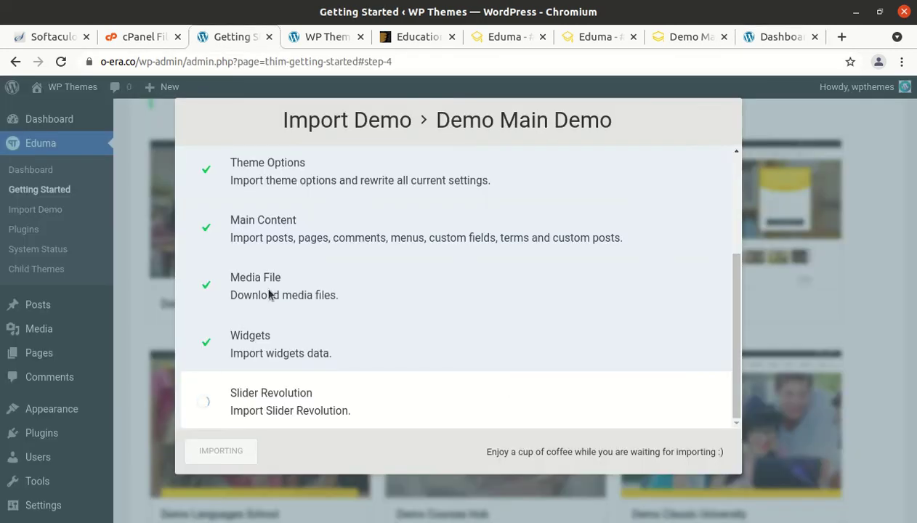
pyautogui.click(788, 37)
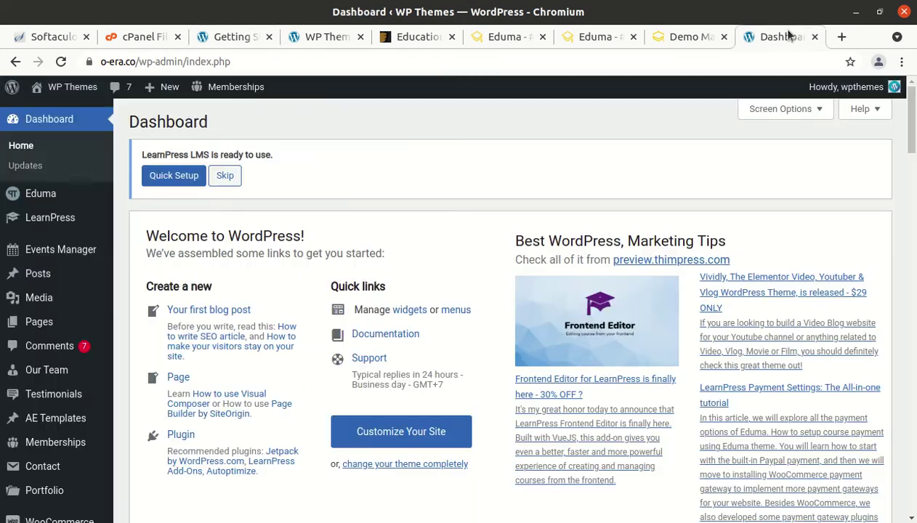
# Step: Open the list of all site pages, filter it to LearnPress Pages and look over the entries
pyautogui.moveTo(55, 321)
pyautogui.click(132, 328)
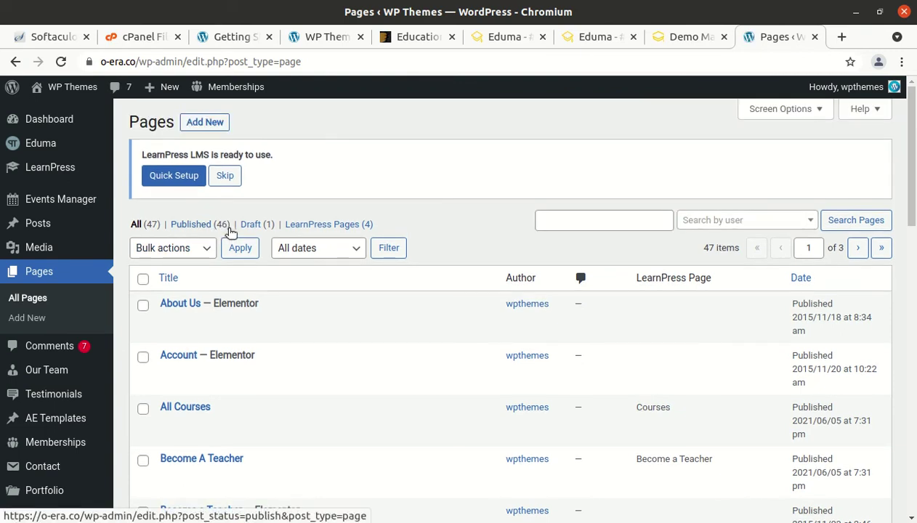
pyautogui.click(330, 231)
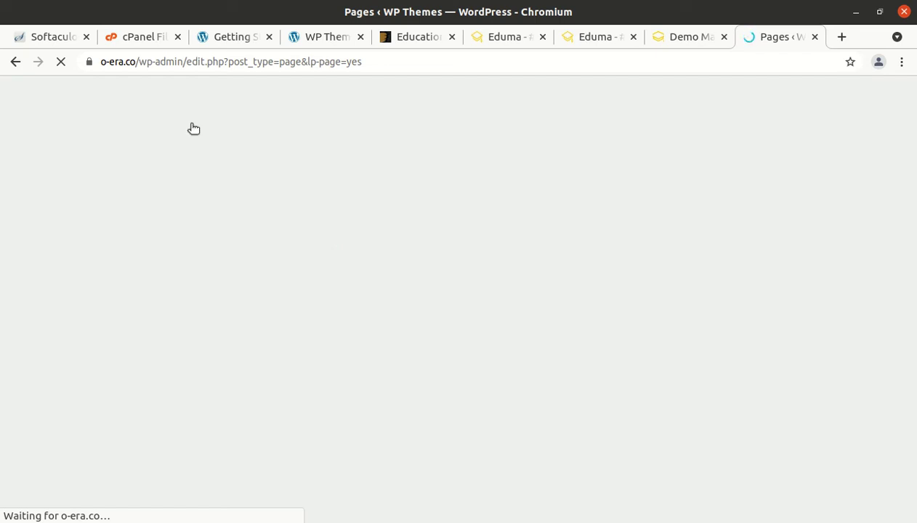
pyautogui.click(232, 37)
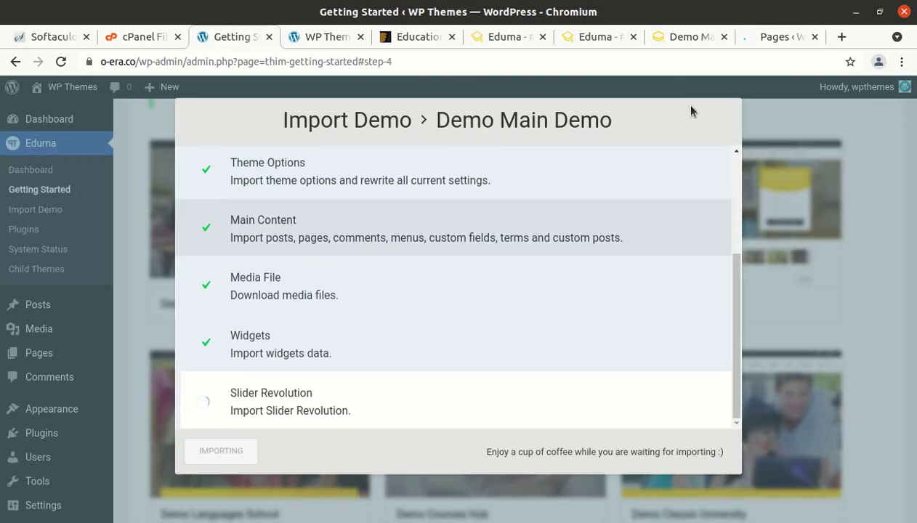
pyautogui.click(766, 42)
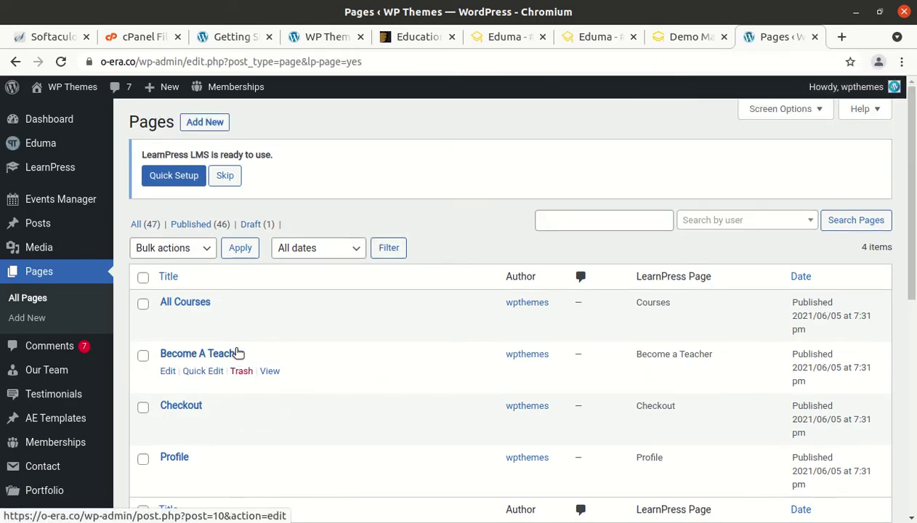
pyautogui.scroll(-3, 231, 360)
pyautogui.scroll(3, 225, 357)
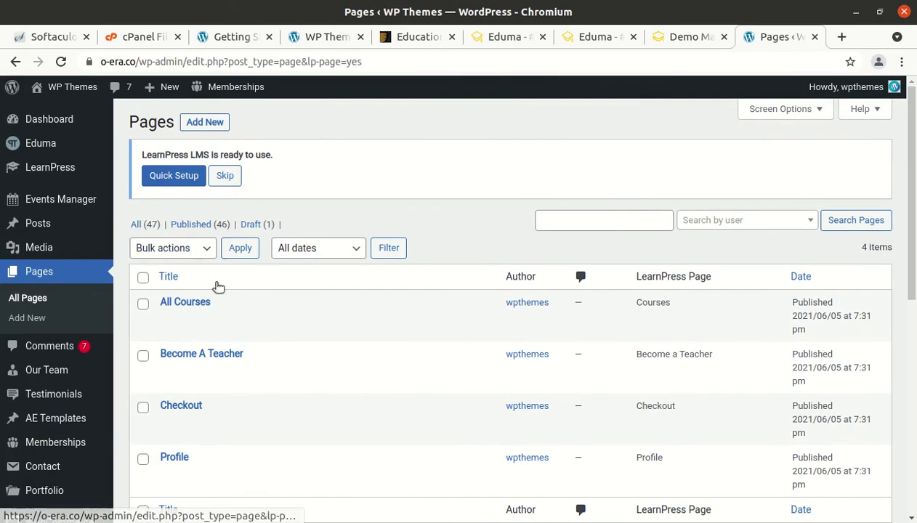
# Step: Filter the page list to Published and look through its first page of entries
pyautogui.click(187, 226)
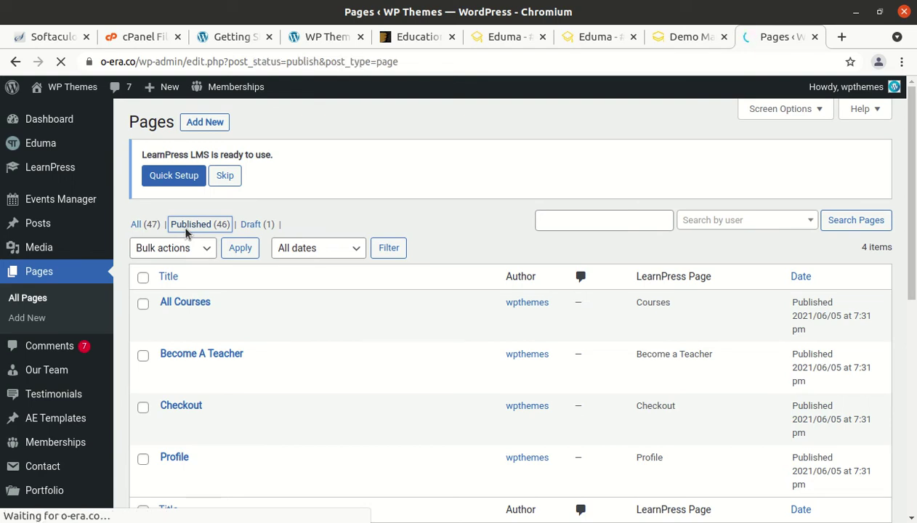
pyautogui.scroll(-3, 266, 369)
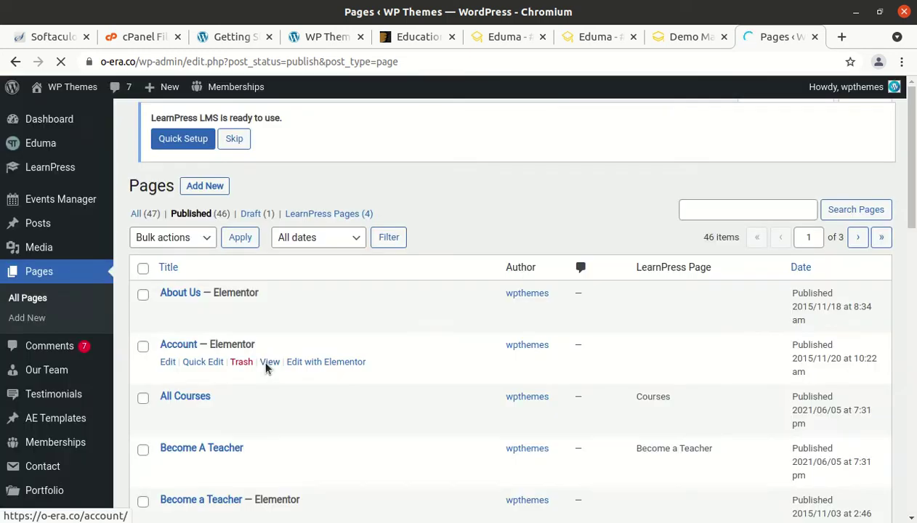
pyautogui.scroll(-8, 340, 403)
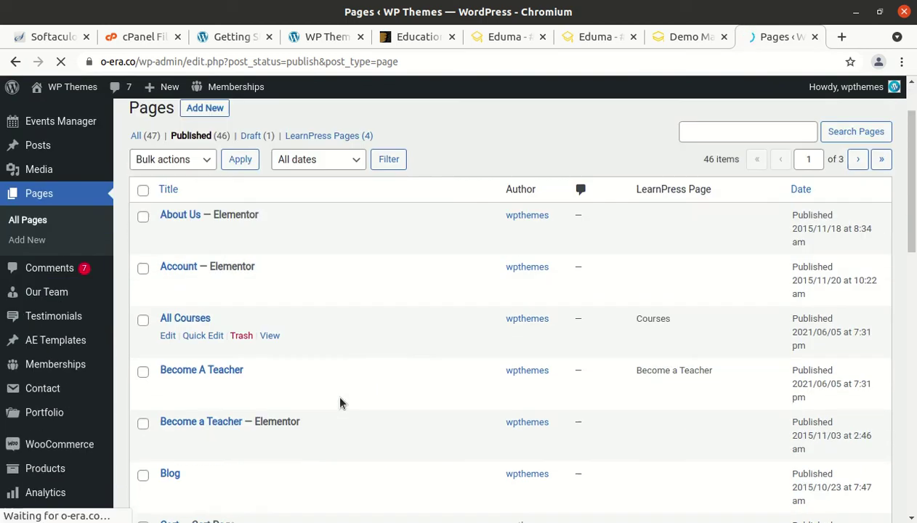
pyautogui.scroll(-7, 268, 349)
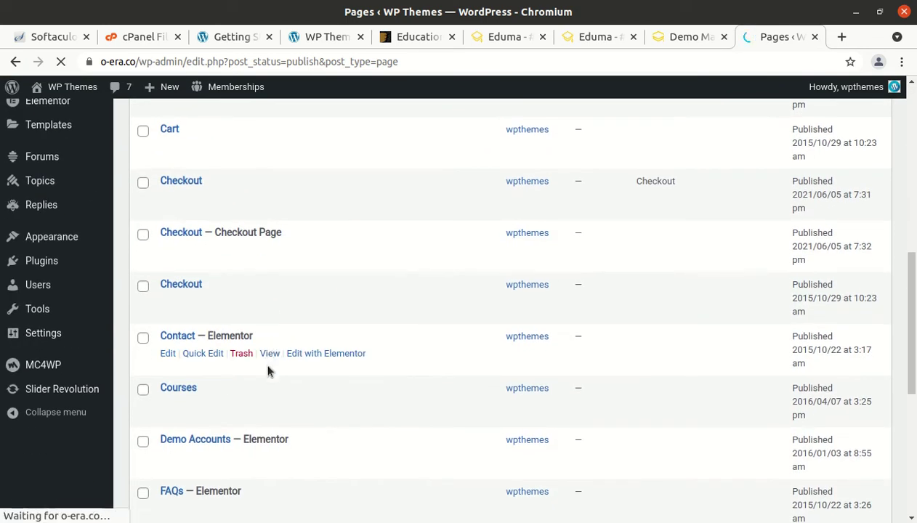
pyautogui.scroll(-2, 313, 370)
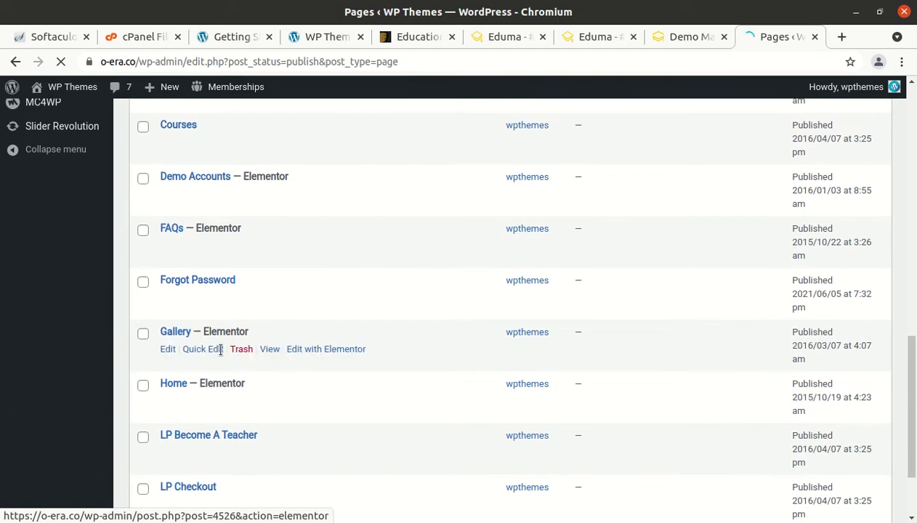
pyautogui.scroll(-3, 195, 436)
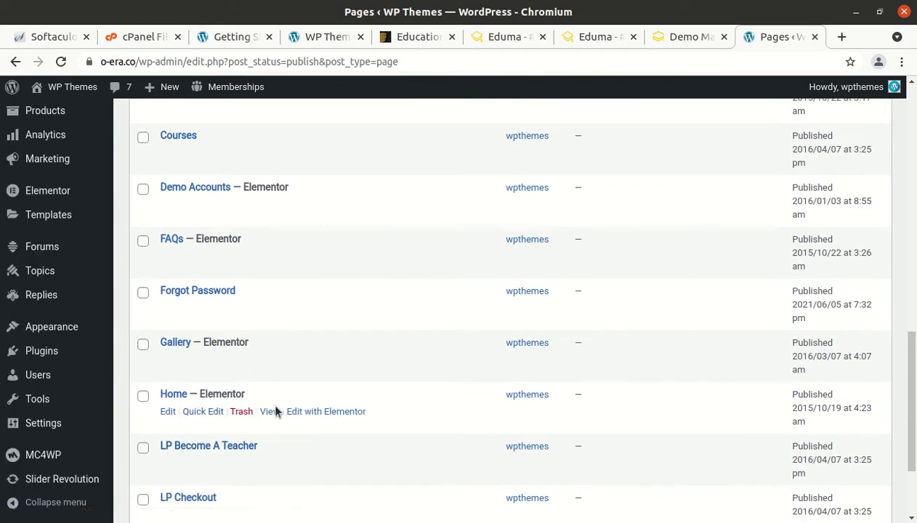
pyautogui.scroll(-3, 341, 438)
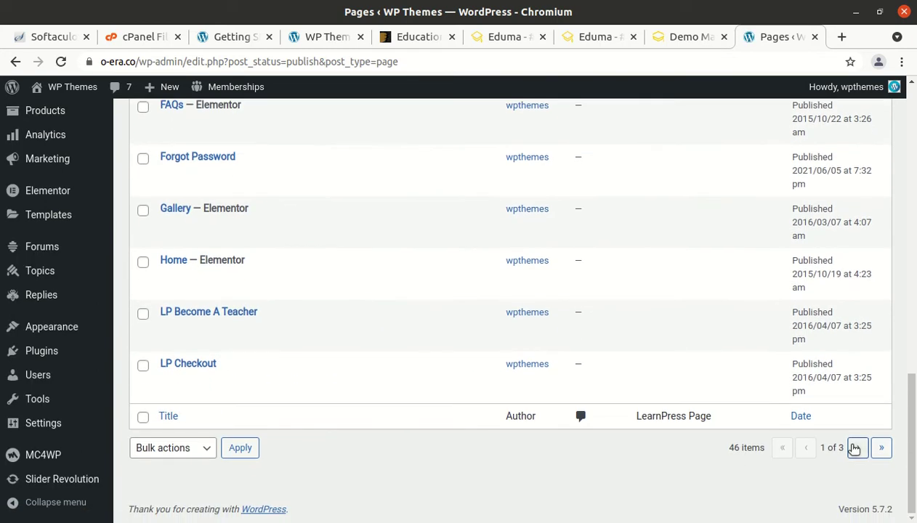
# Step: Go to the second page of published pages, check the demo import progress while it loads, and look through the entries
pyautogui.click(856, 448)
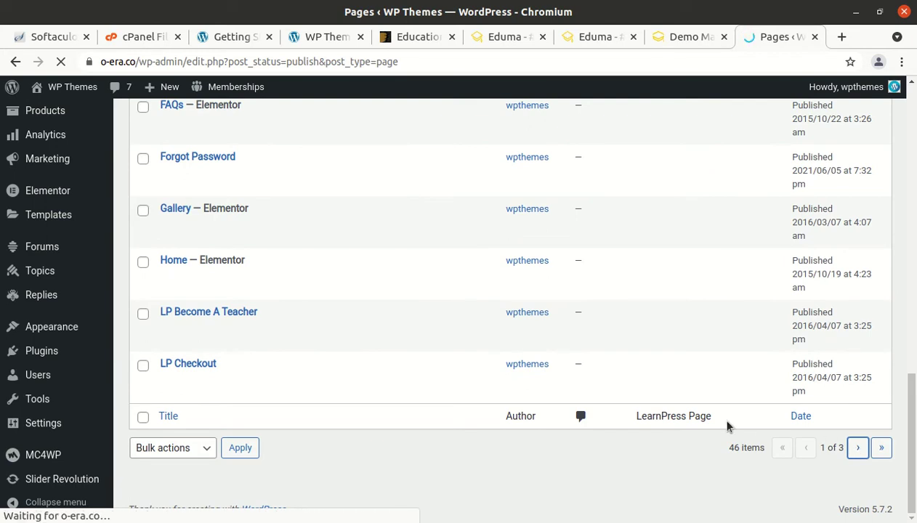
pyautogui.click(242, 36)
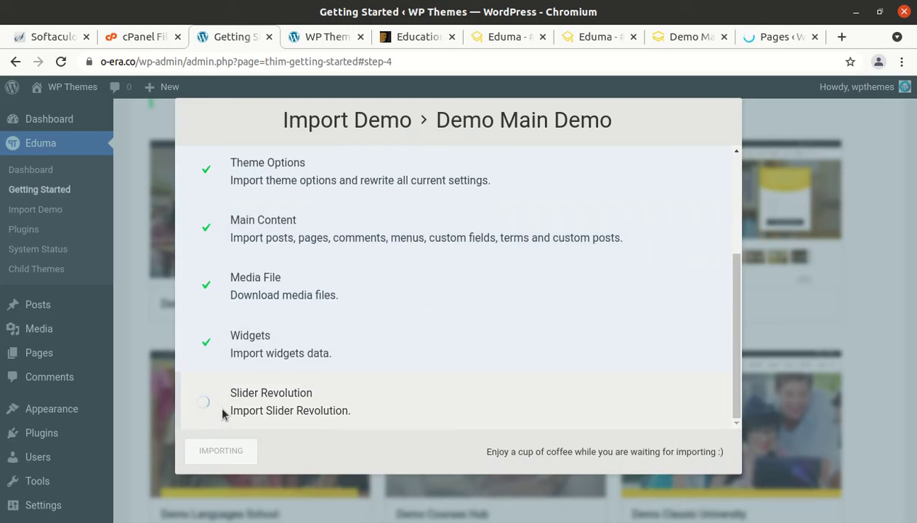
pyautogui.click(765, 42)
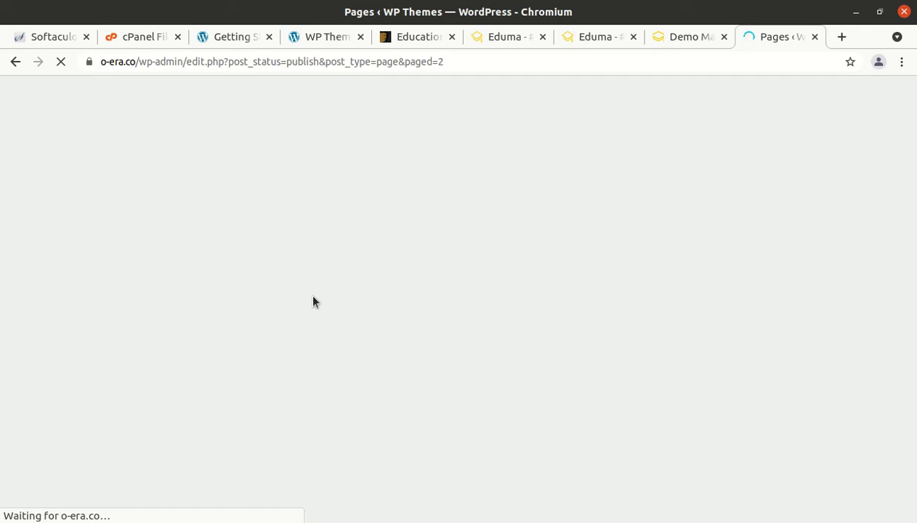
pyautogui.scroll(-5, 196, 313)
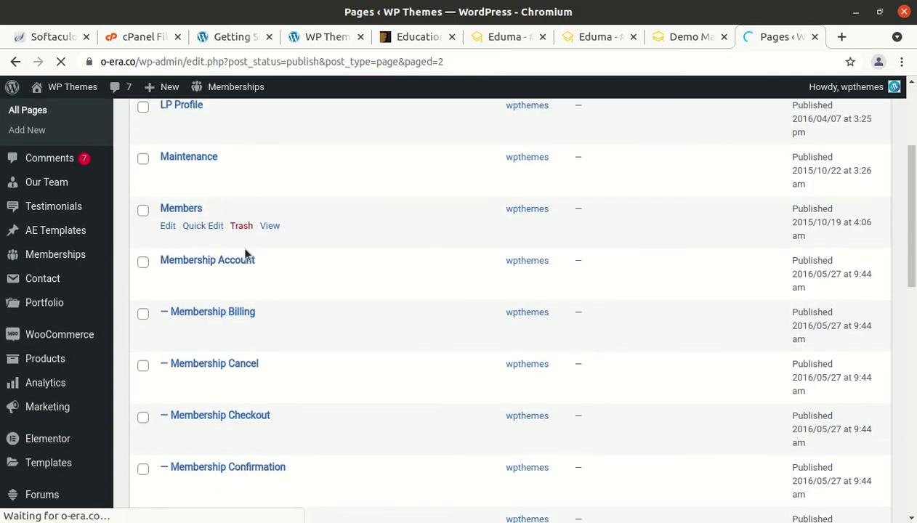
pyautogui.scroll(-6, 218, 276)
pyautogui.scroll(-4, 211, 298)
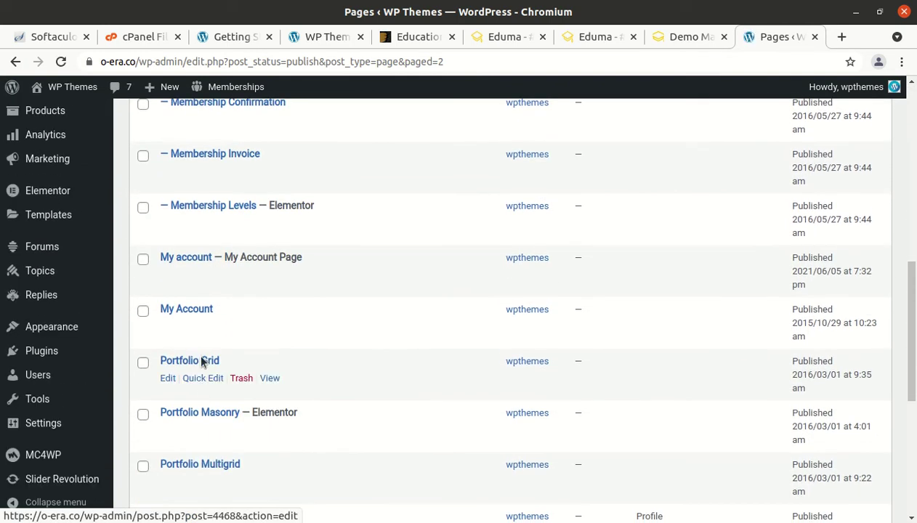
pyautogui.scroll(-3, 211, 334)
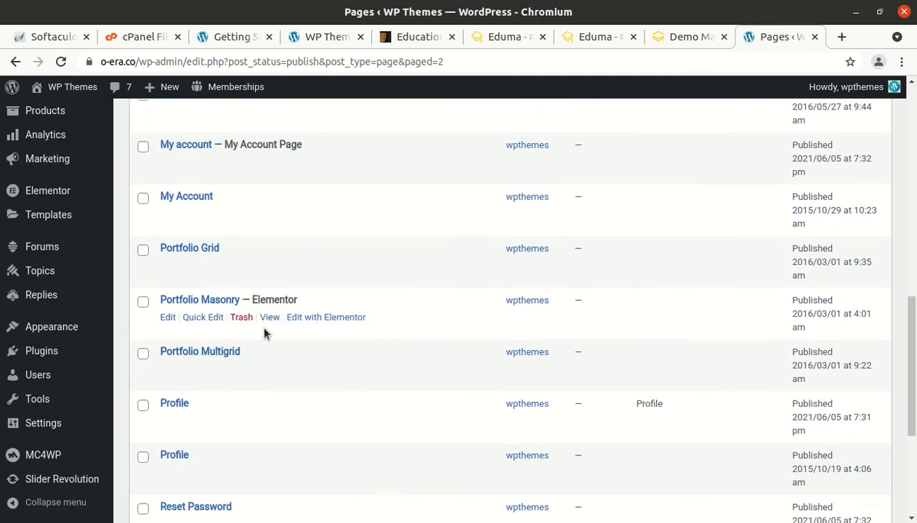
pyautogui.scroll(-4, 266, 313)
pyautogui.scroll(-3, 385, 276)
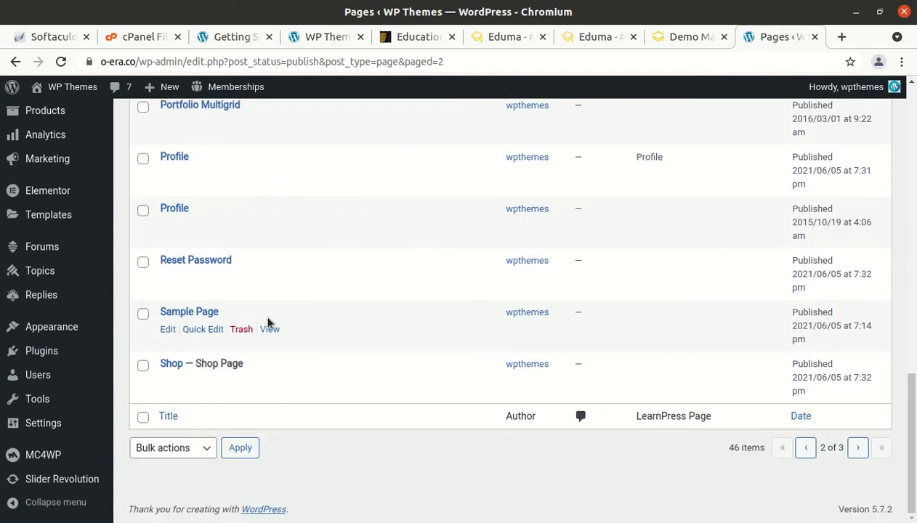
# Step: Go to the third page of the published pages list and look over its entries
pyautogui.click(858, 449)
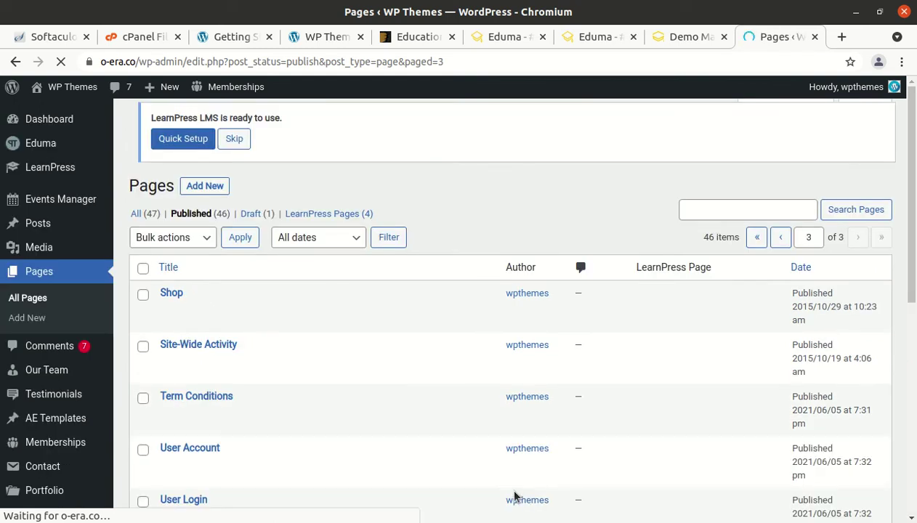
pyautogui.scroll(-4, 521, 499)
pyautogui.scroll(4, 369, 408)
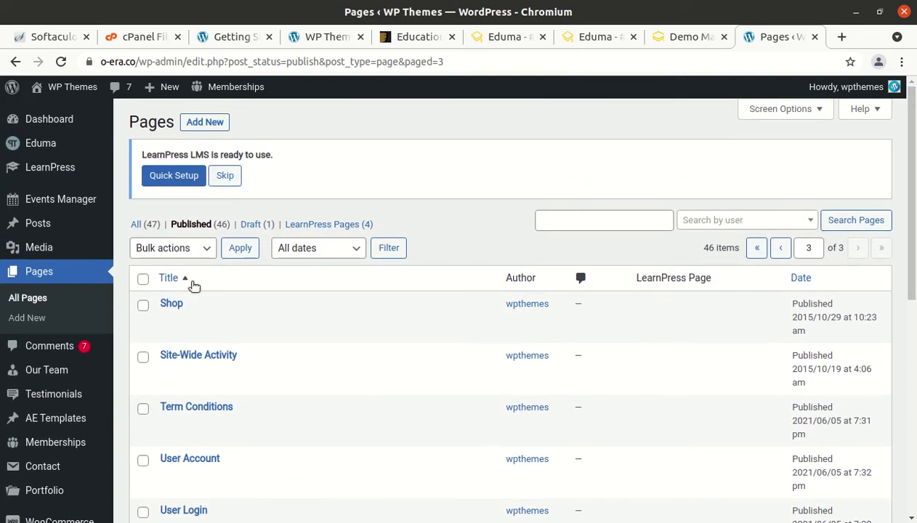
# Step: Return to the start of the published pages list and view the Elementor Home page in a new browser tab
pyautogui.click(194, 225)
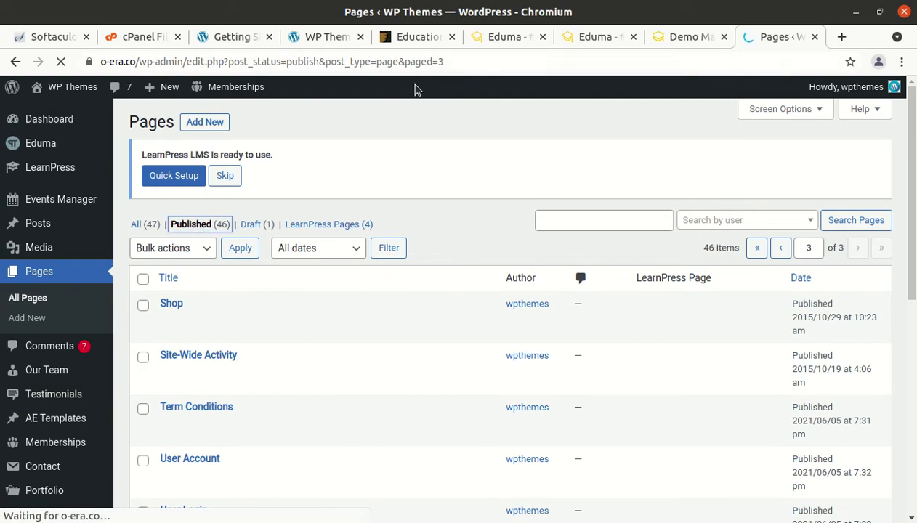
pyautogui.scroll(-5, 290, 280)
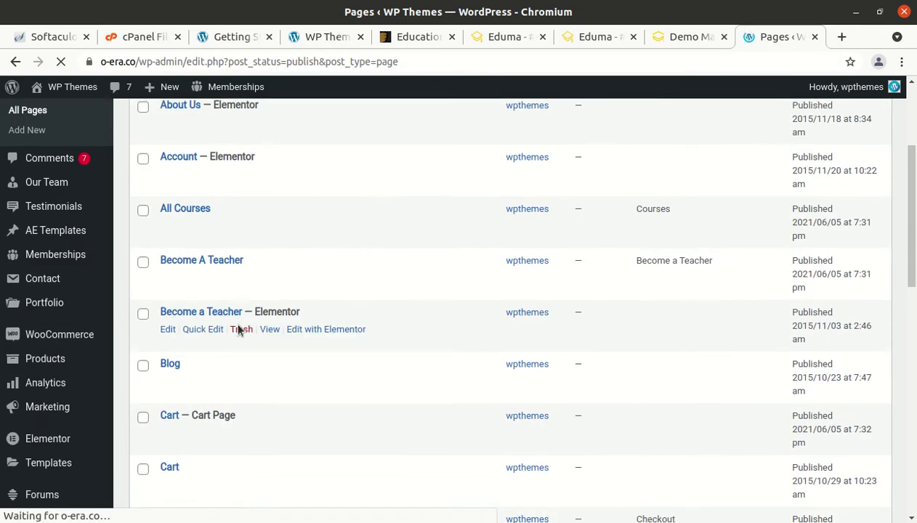
pyautogui.scroll(-4, 304, 360)
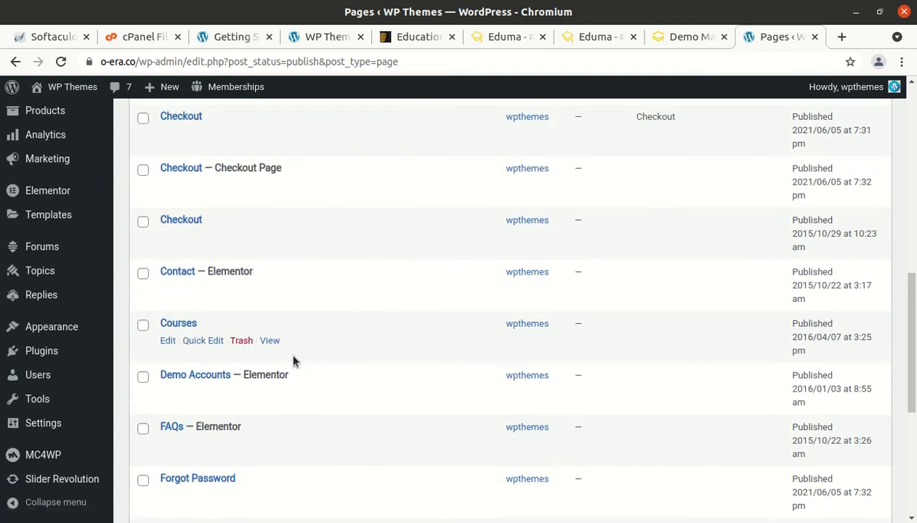
pyautogui.scroll(-2, 326, 379)
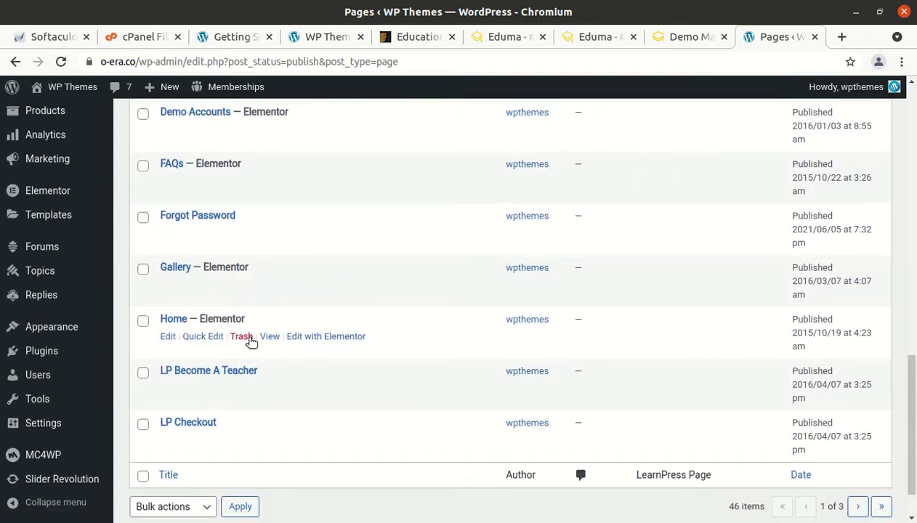
pyautogui.middleClick(266, 338)
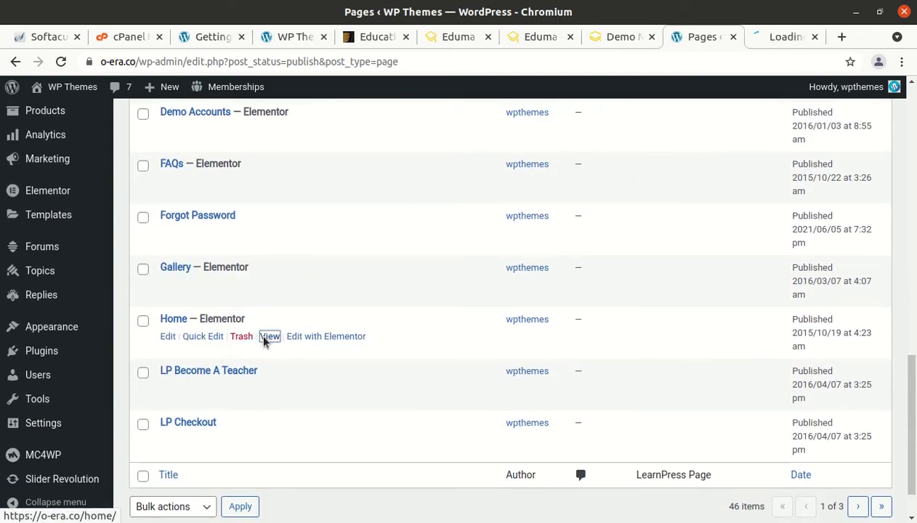
pyautogui.click(774, 42)
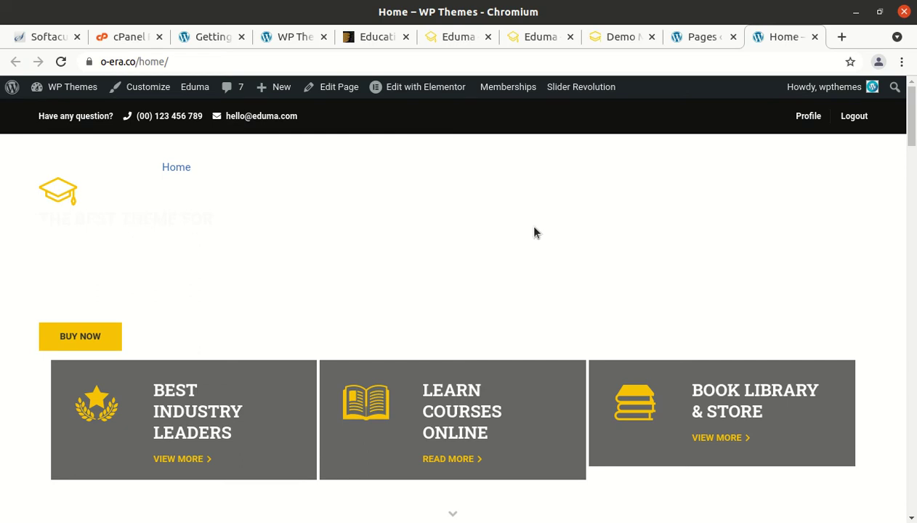
# Step: Look over the imported Home page, examining its header slider and the sections below it
pyautogui.scroll(-7, 471, 263)
pyautogui.scroll(8, 471, 265)
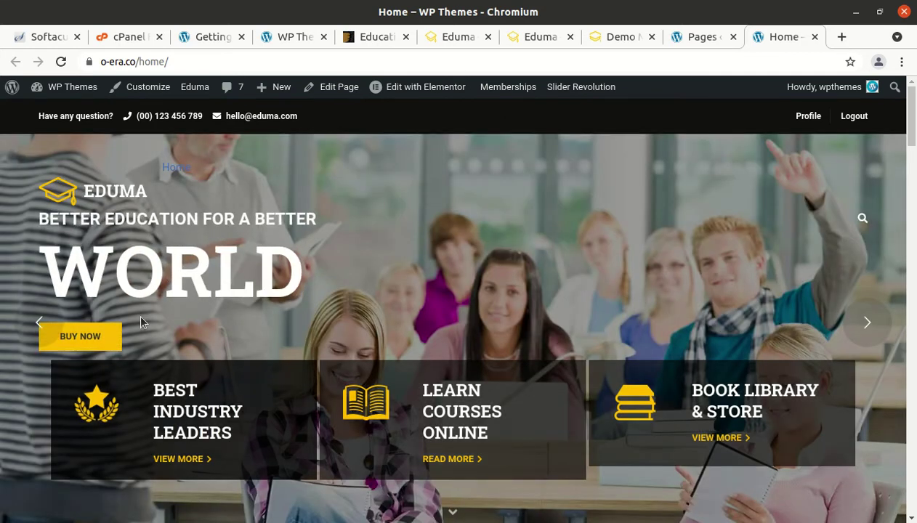
pyautogui.scroll(-4, 517, 332)
pyautogui.scroll(-2, 517, 331)
pyautogui.scroll(6, 518, 332)
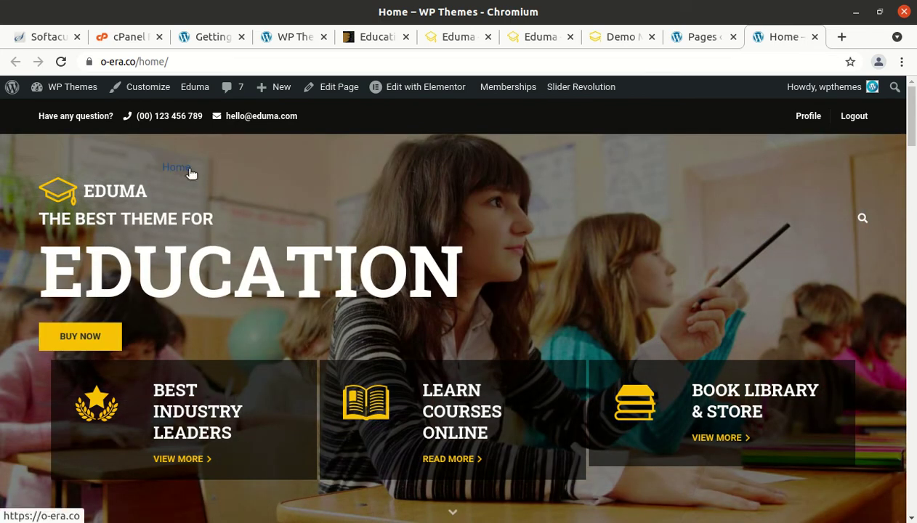
# Step: Look over the Home page's course, free account, events and latest news sections
pyautogui.scroll(-6, 603, 253)
pyautogui.scroll(-3, 385, 289)
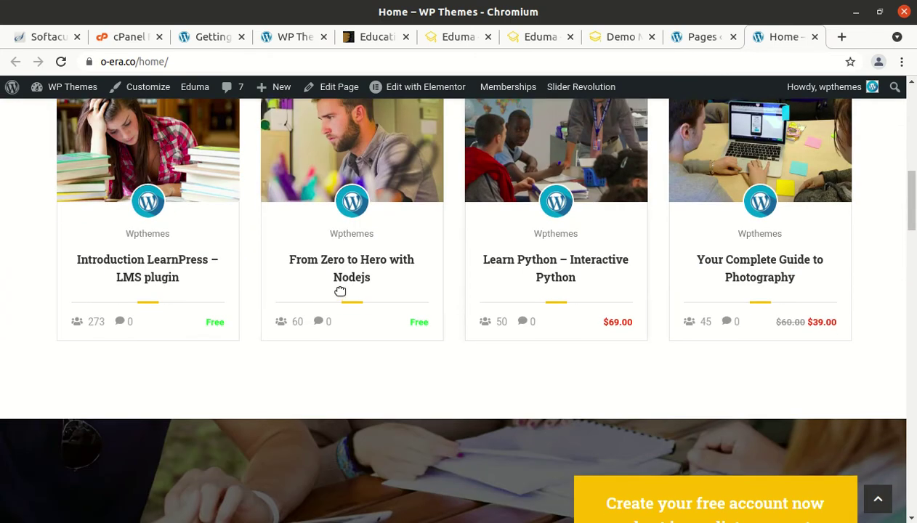
pyautogui.scroll(-3, 331, 300)
pyautogui.scroll(-5, 329, 300)
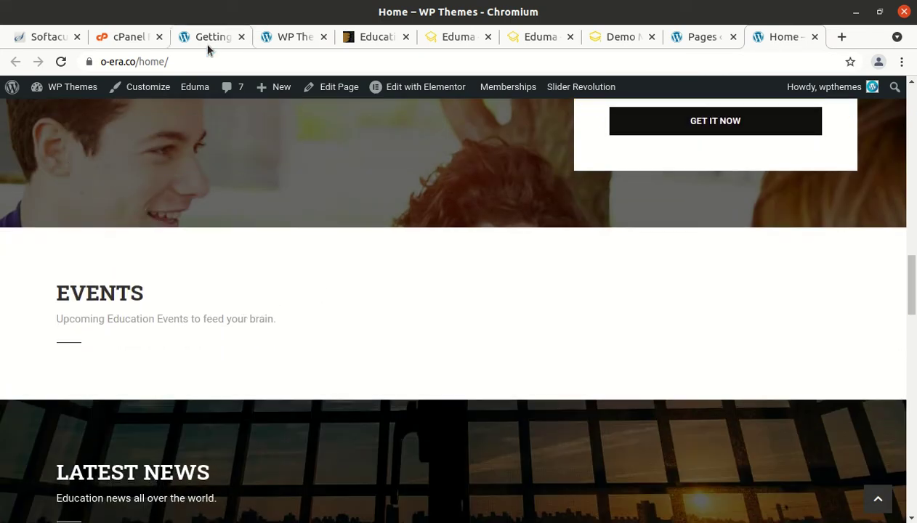
# Step: Return to the theme's Getting Started page and reload it, confirming that the running import window may be left
pyautogui.click(209, 38)
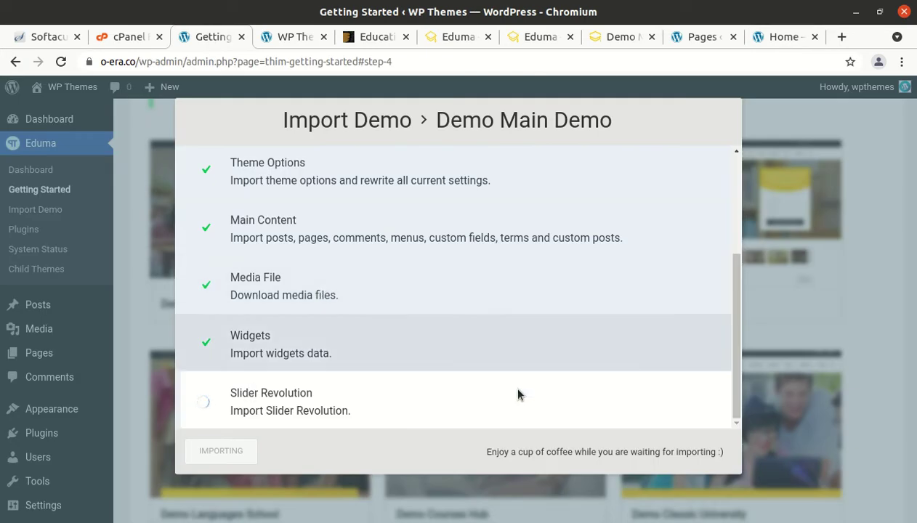
pyautogui.click(60, 63)
pyautogui.click(571, 148)
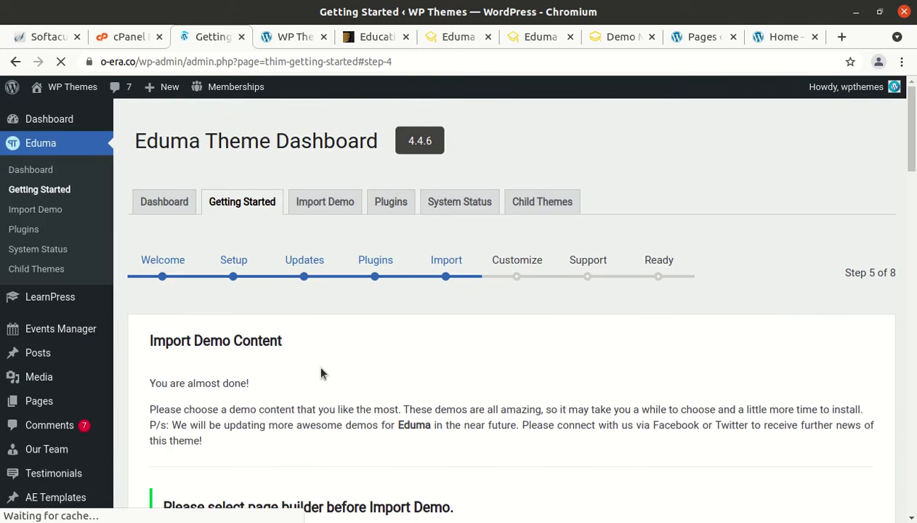
# Step: Look through the available demos and advance the setup wizard from Import to the Customize step
pyautogui.scroll(-7, 473, 332)
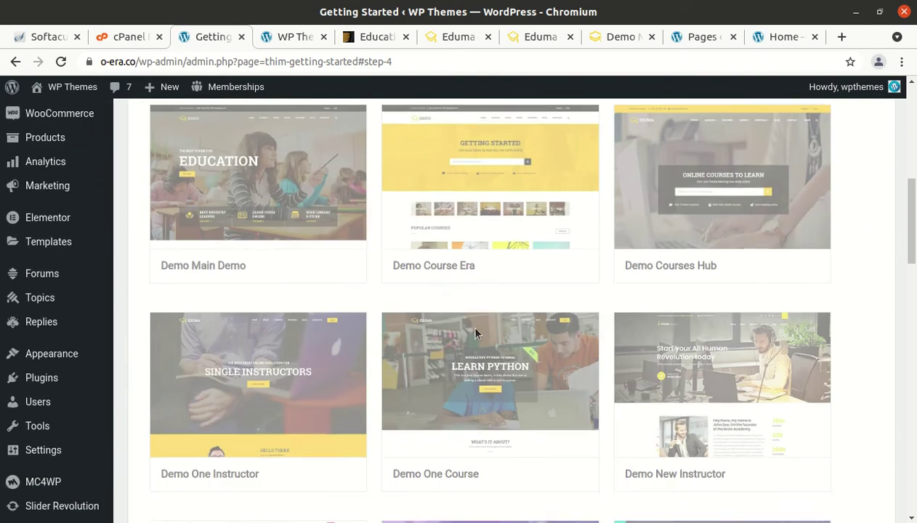
pyautogui.scroll(-15, 475, 332)
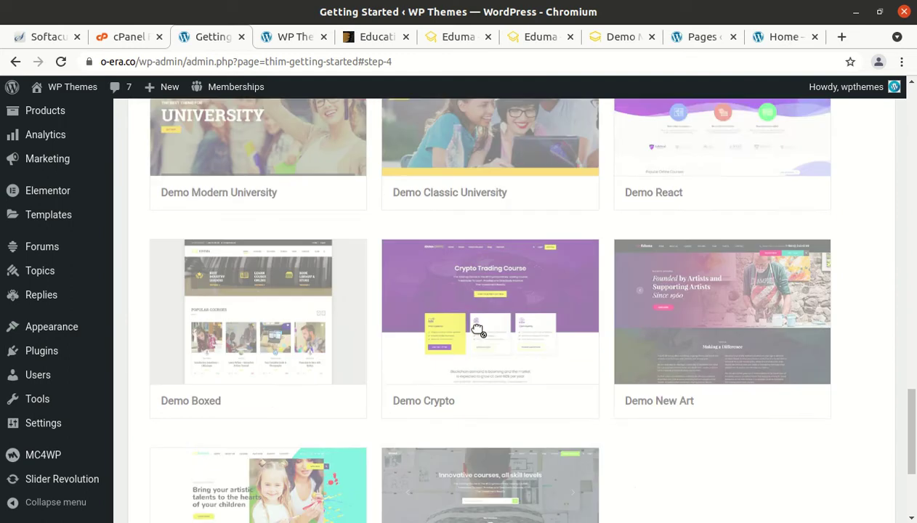
pyautogui.scroll(-5, 477, 331)
pyautogui.click(821, 497)
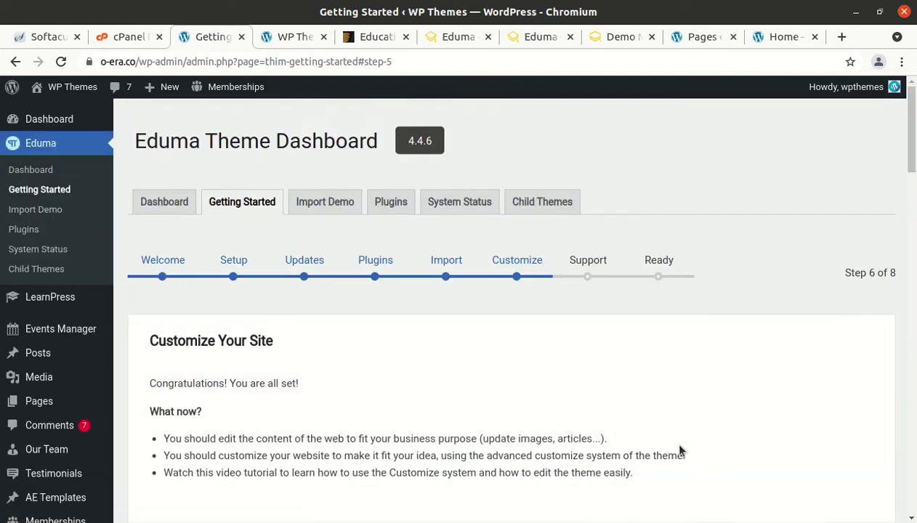
# Step: Launch the site customizer from the wizard's Customize step and look over its list of sections
pyautogui.scroll(-3, 342, 417)
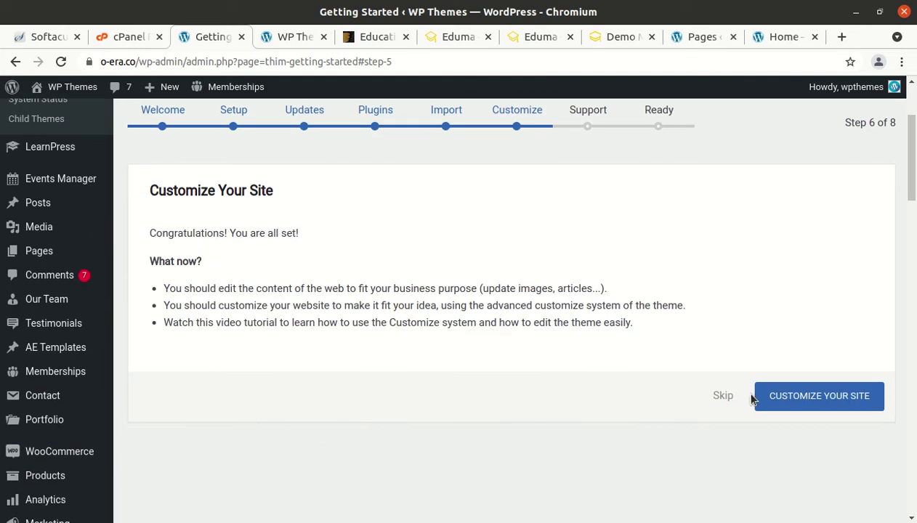
pyautogui.click(800, 408)
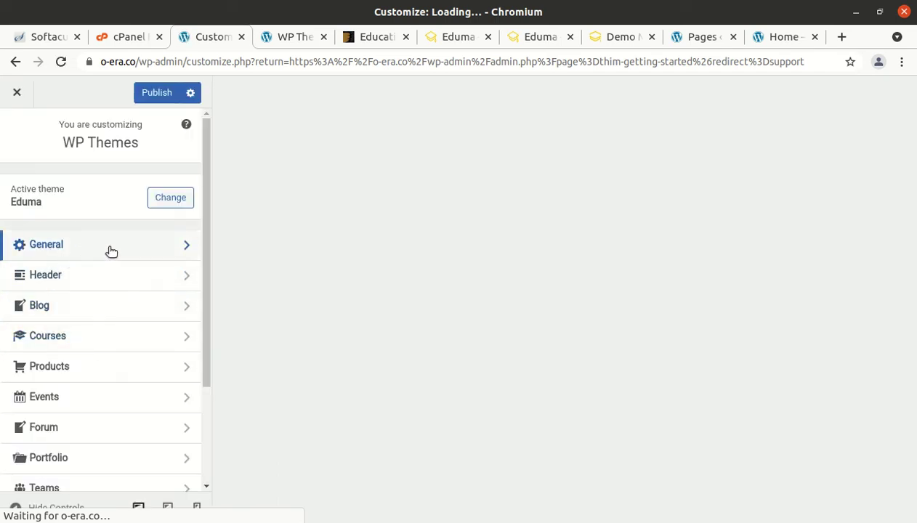
pyautogui.scroll(-3, 149, 273)
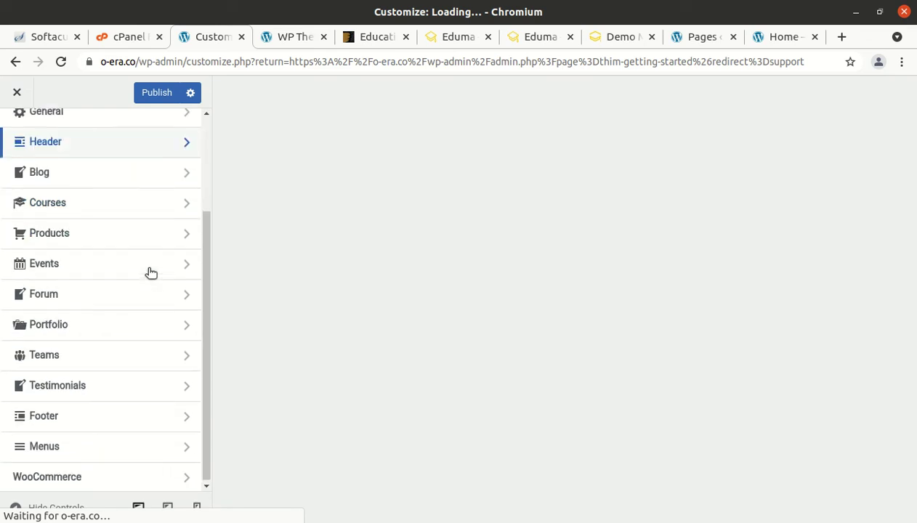
pyautogui.scroll(3, 150, 272)
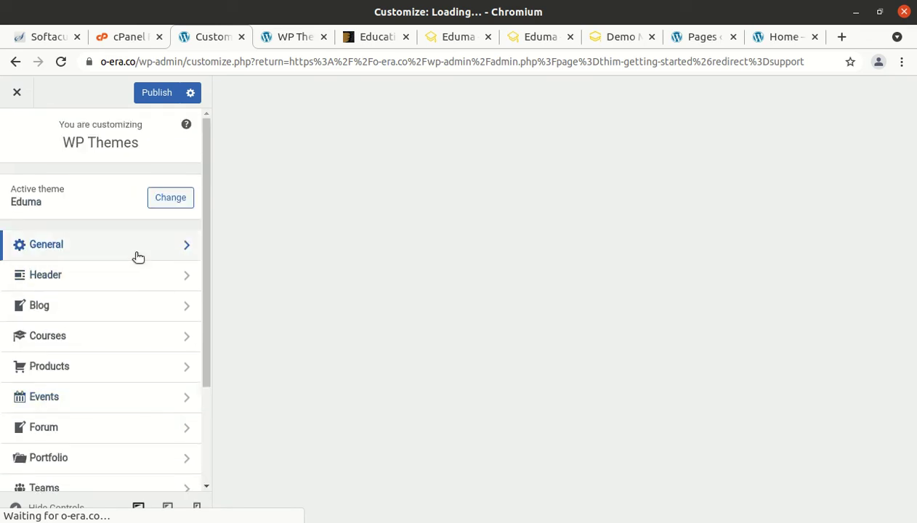
# Step: Examine the Logo settings under General, covering the retina, main and sticky logos, logo width and site icon
pyautogui.click(136, 256)
pyautogui.click(103, 194)
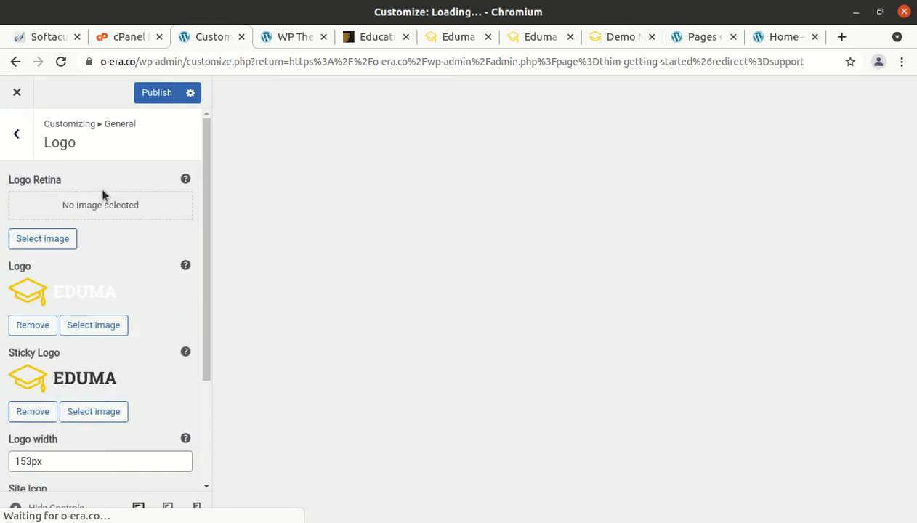
pyautogui.scroll(-3, 109, 240)
pyautogui.scroll(-1, 102, 239)
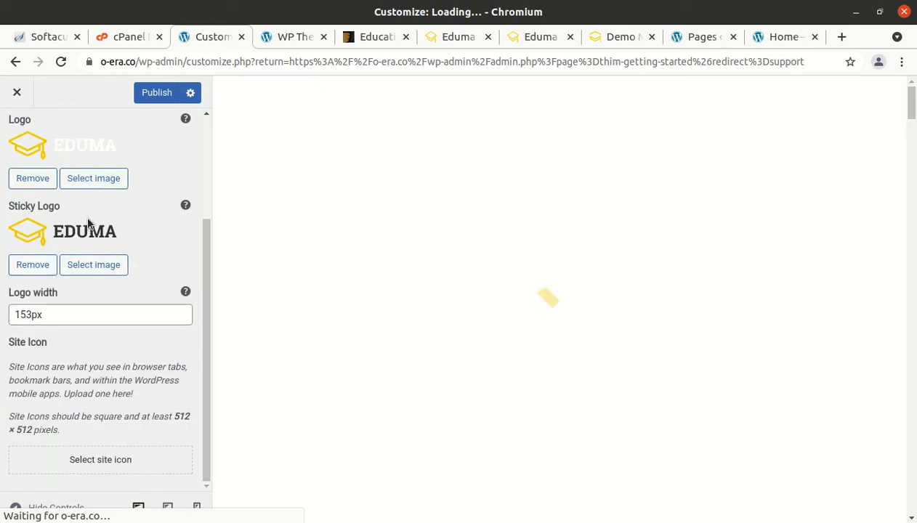
pyautogui.scroll(3, 73, 189)
pyautogui.click(16, 135)
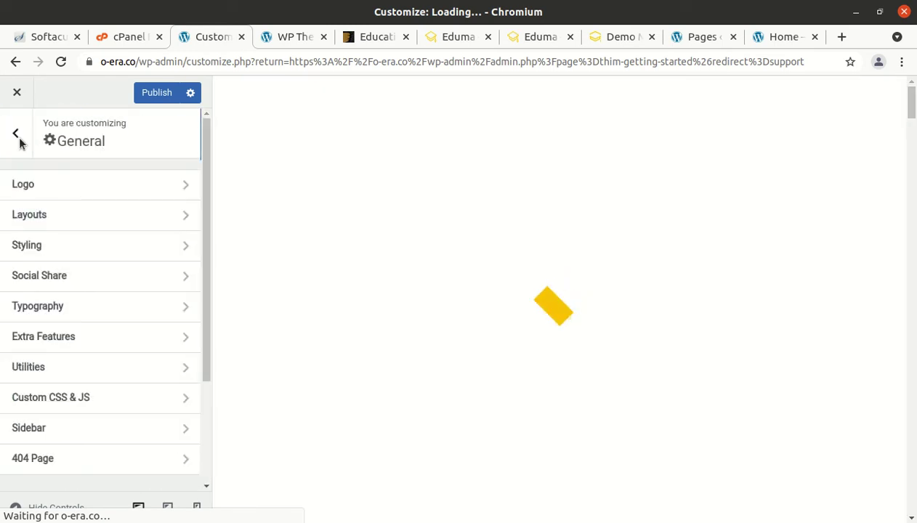
pyautogui.click(143, 194)
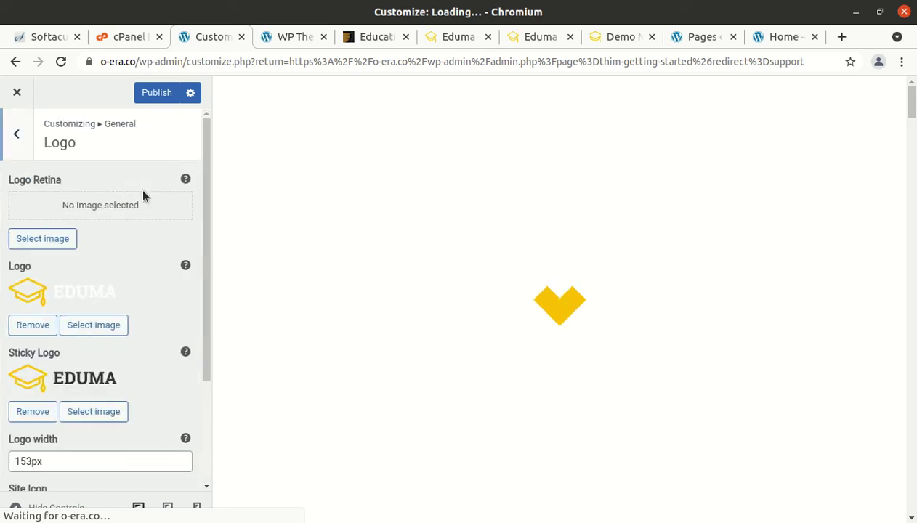
pyautogui.scroll(-3, 132, 251)
pyautogui.scroll(-1, 133, 265)
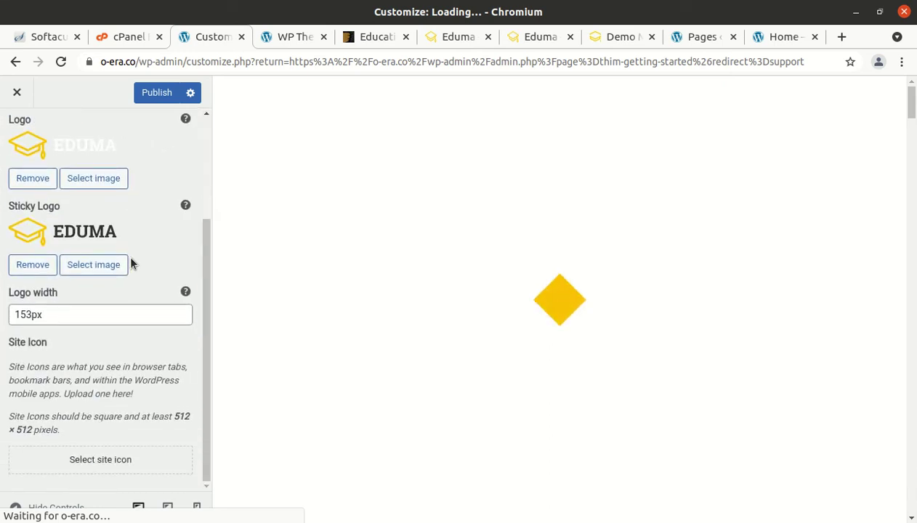
pyautogui.scroll(4, 129, 262)
pyautogui.click(16, 134)
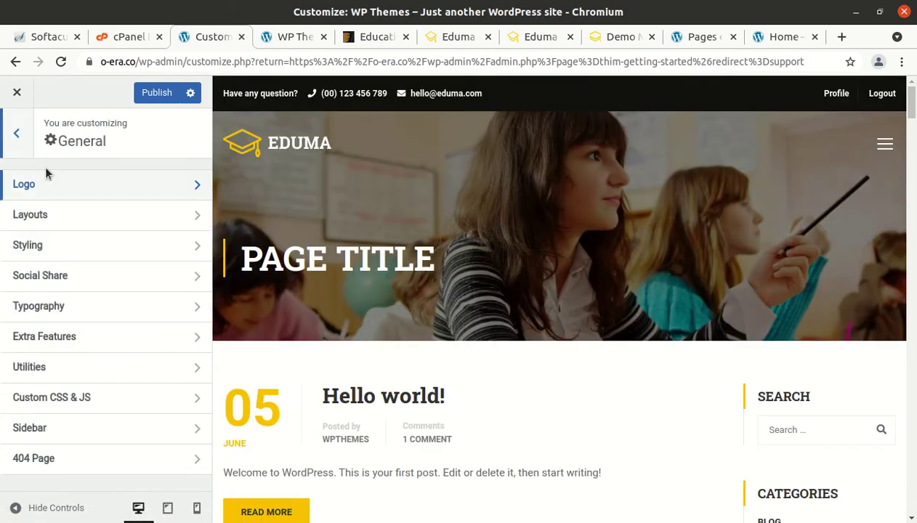
# Step: Examine the site layout and page layout options in the General Layouts settings
pyautogui.click(162, 217)
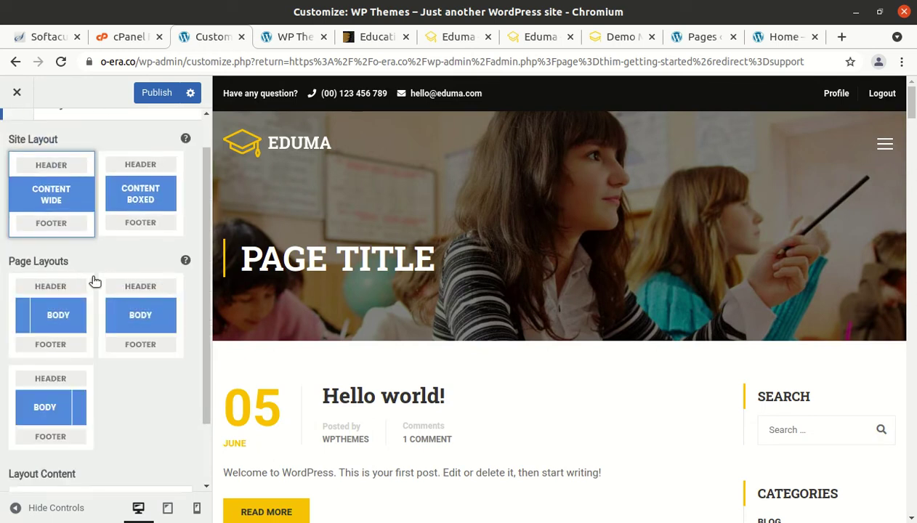
pyautogui.scroll(-3, 90, 320)
pyautogui.scroll(3, 48, 159)
pyautogui.click(19, 139)
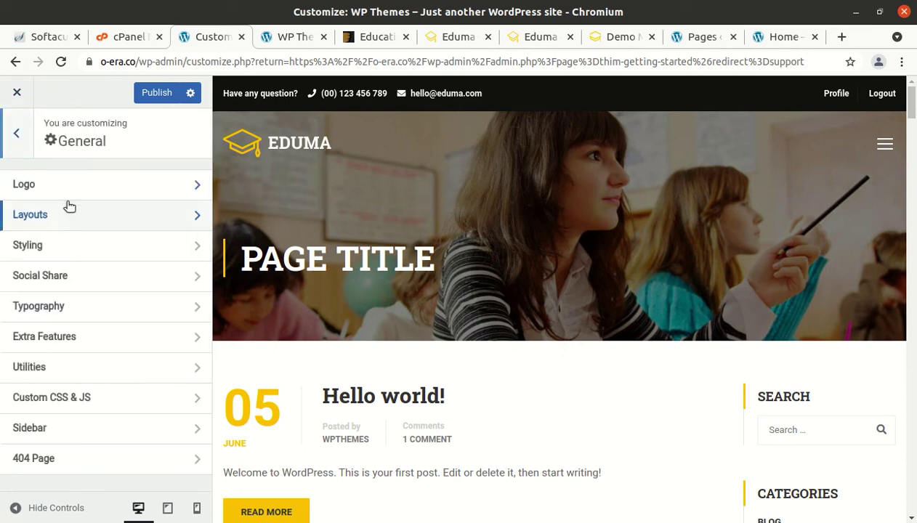
# Step: Examine the theme colours and background options in the General Styling settings
pyautogui.click(116, 253)
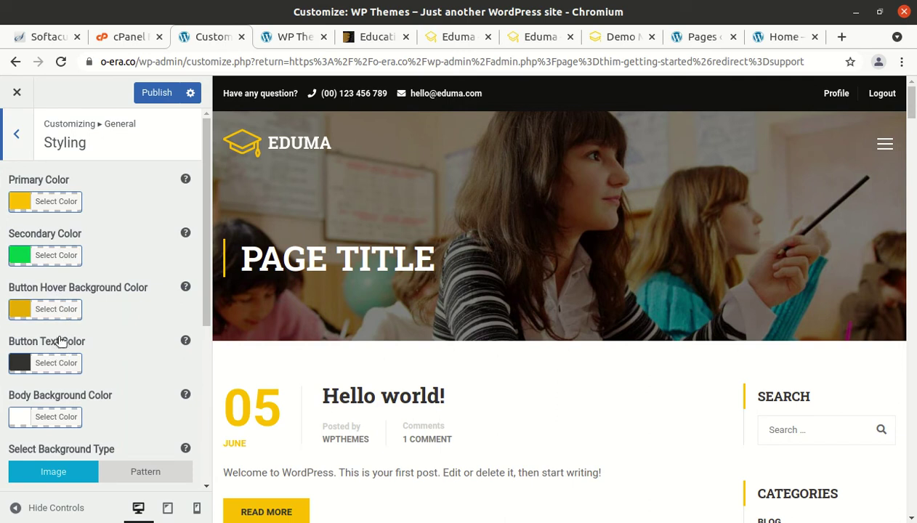
pyautogui.scroll(-4, 62, 388)
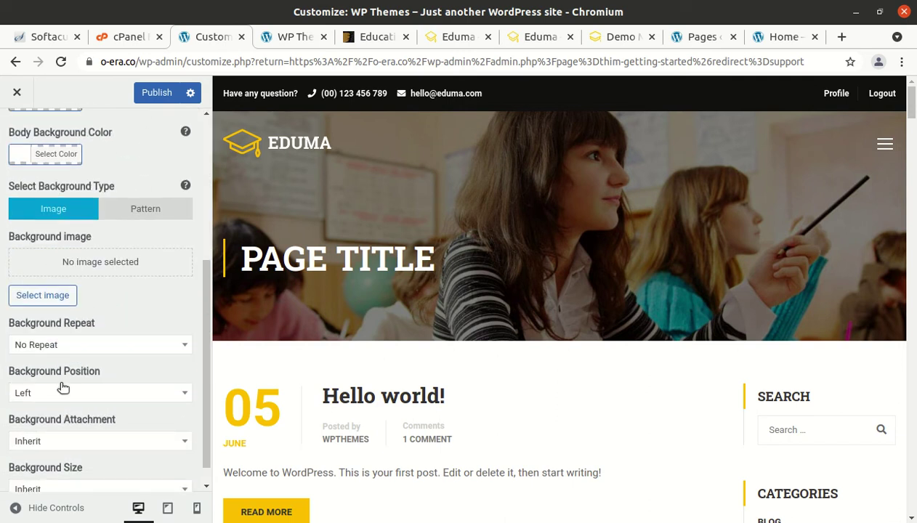
pyautogui.scroll(-1, 61, 363)
pyautogui.scroll(3, 46, 161)
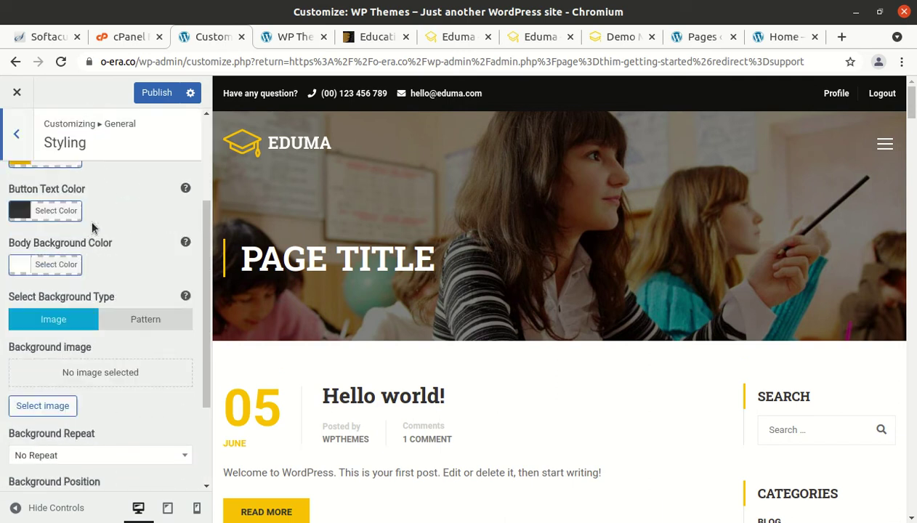
pyautogui.click(16, 134)
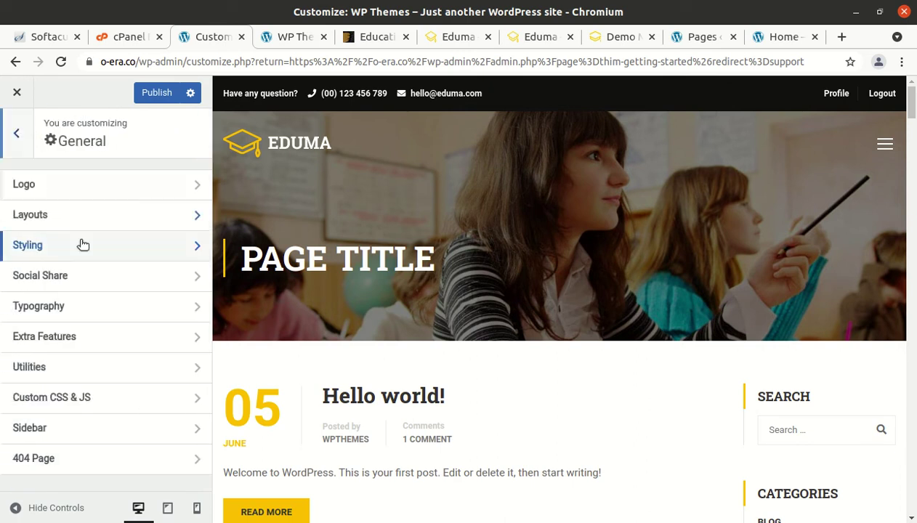
# Step: Check the Social Share and Typography settings, including the body and heading fonts
pyautogui.click(108, 288)
pyautogui.click(25, 135)
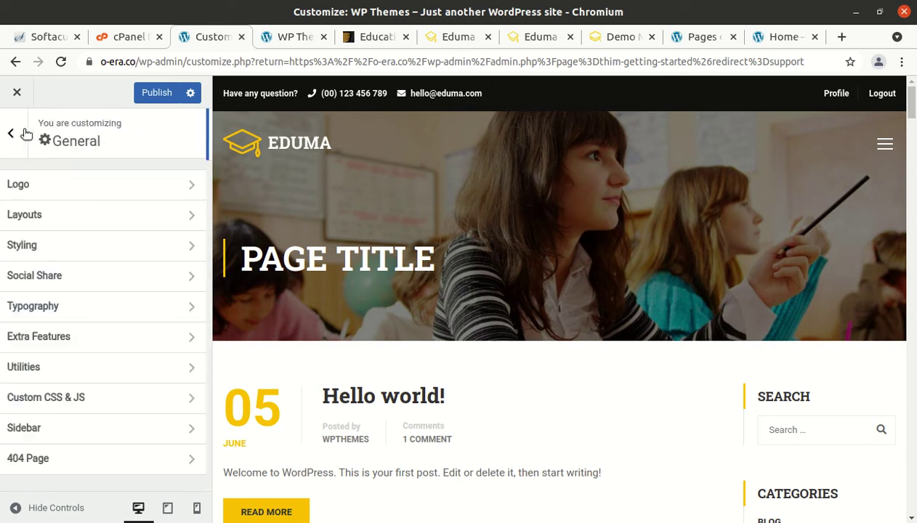
pyautogui.click(115, 315)
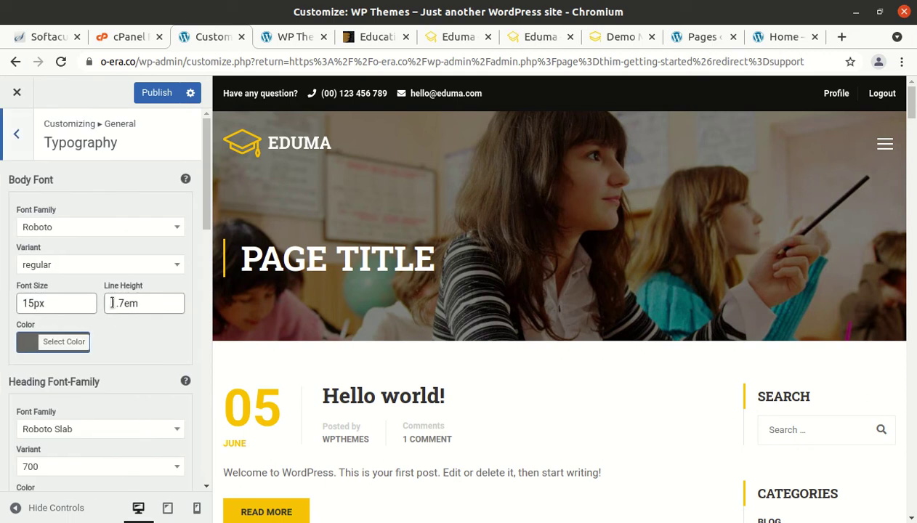
pyautogui.click(17, 136)
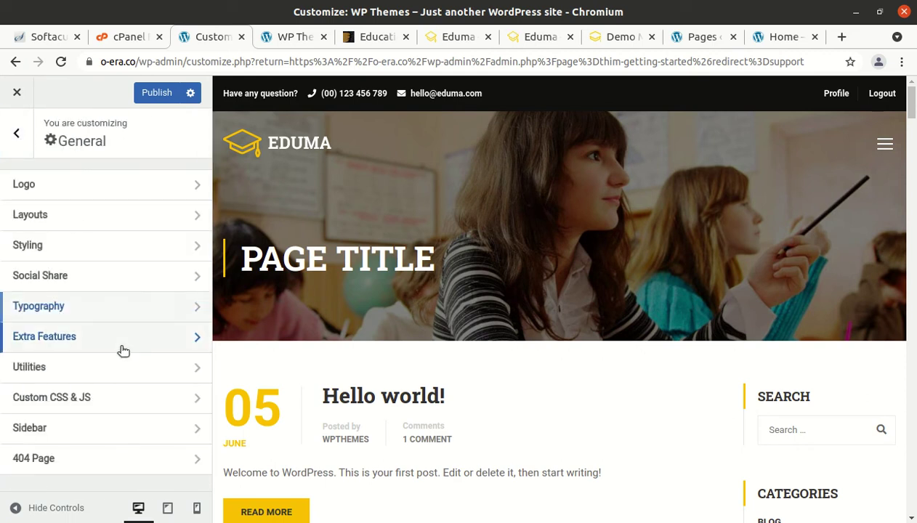
# Step: Examine the Extra Features settings for auto login, smooth scrolling, back to top and preloading
pyautogui.click(122, 347)
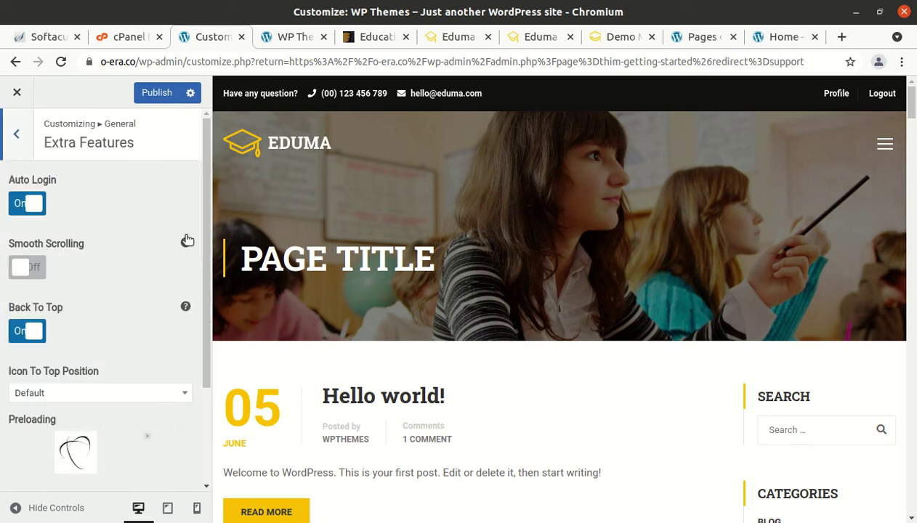
pyautogui.scroll(-2, 112, 247)
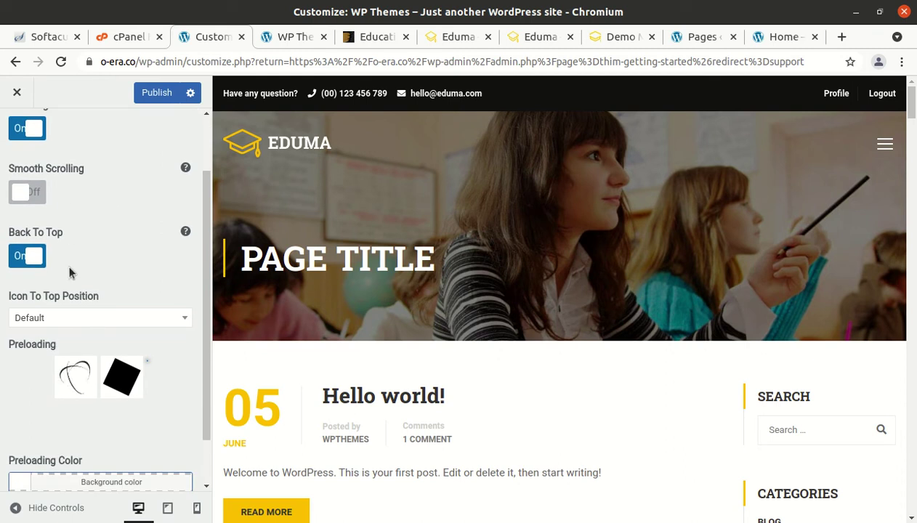
pyautogui.scroll(-2, 91, 350)
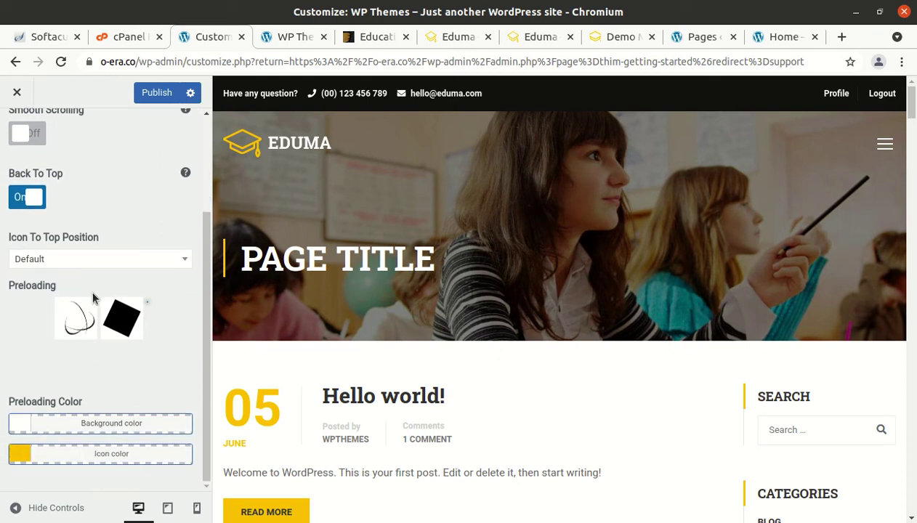
pyautogui.scroll(4, 27, 240)
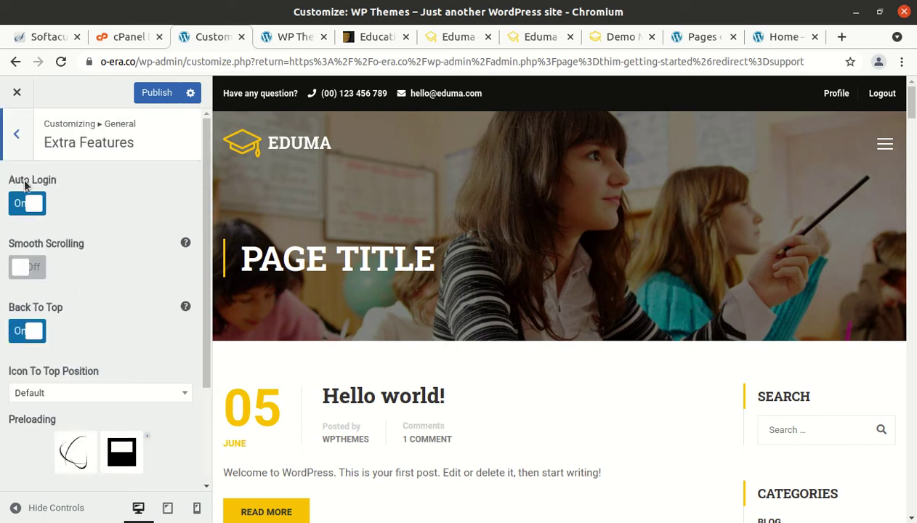
pyautogui.click(17, 133)
# Step: Check the Utilities, Custom CSS & JS and Sidebar settings in the General section
pyautogui.click(108, 375)
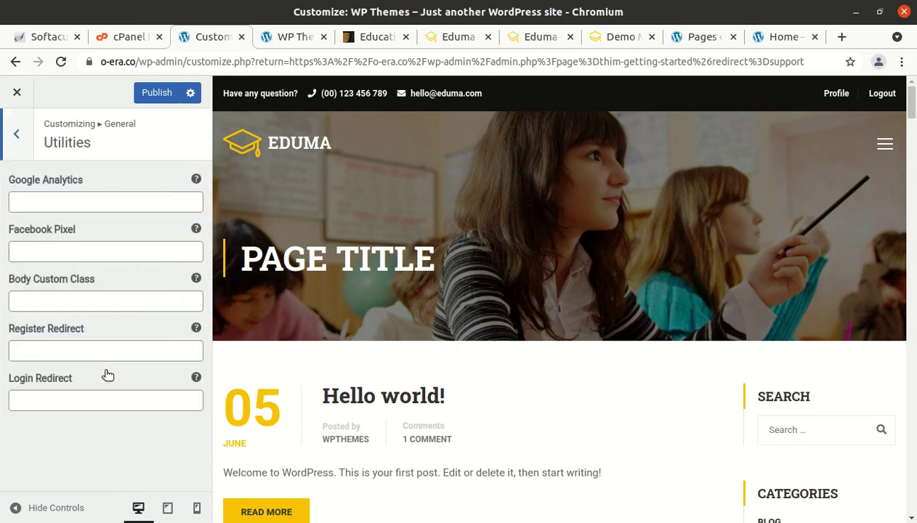
pyautogui.click(16, 134)
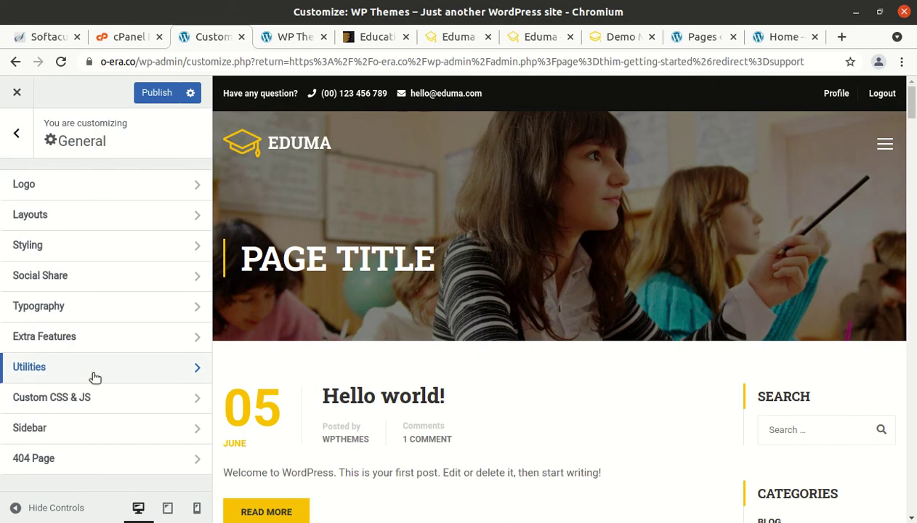
pyautogui.click(97, 407)
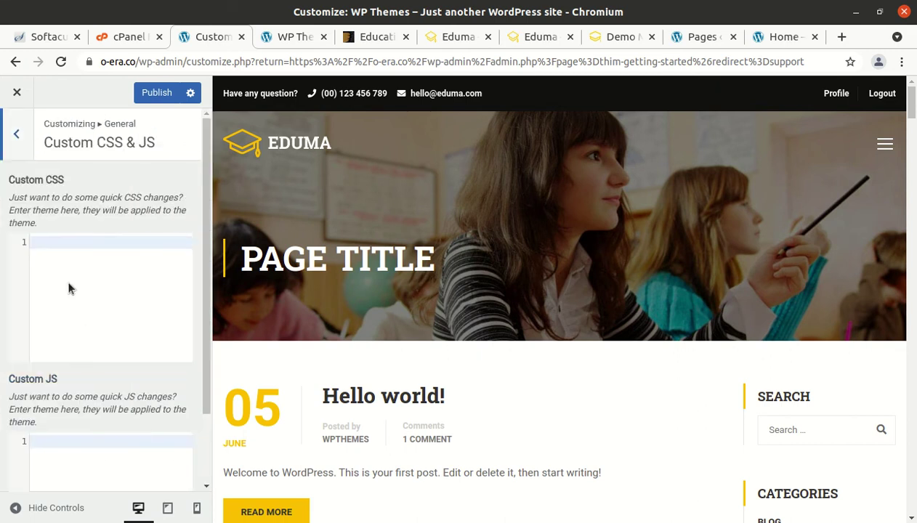
pyautogui.click(16, 133)
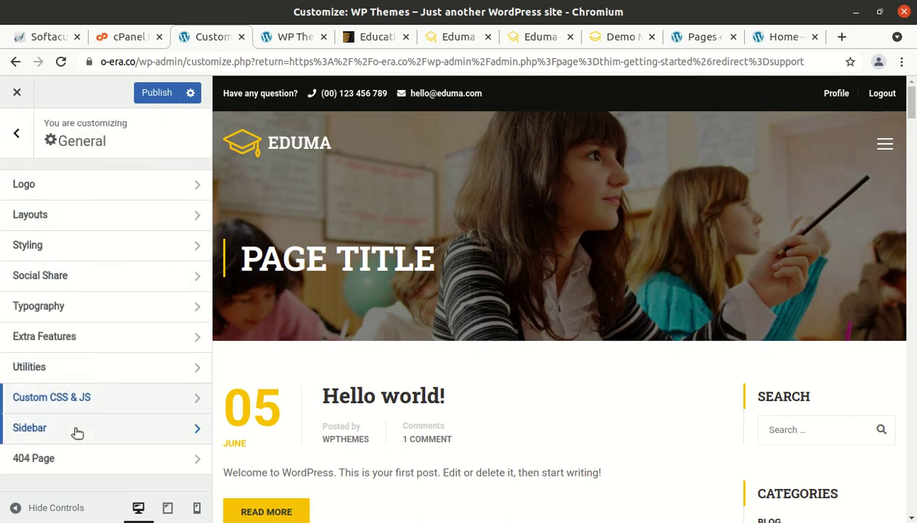
pyautogui.click(77, 432)
pyautogui.click(16, 134)
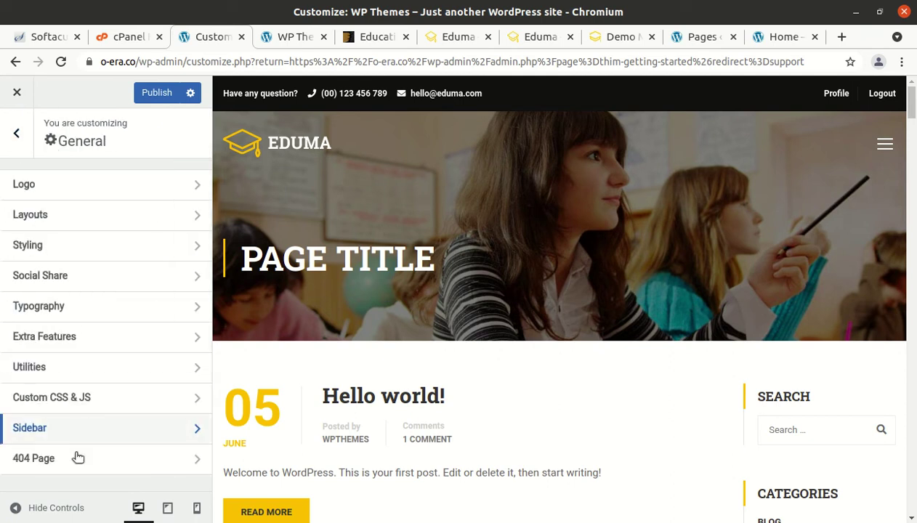
# Step: Look through the customizer's main sections from General down to WooCommerce
pyautogui.click(16, 134)
pyautogui.scroll(-3, 96, 298)
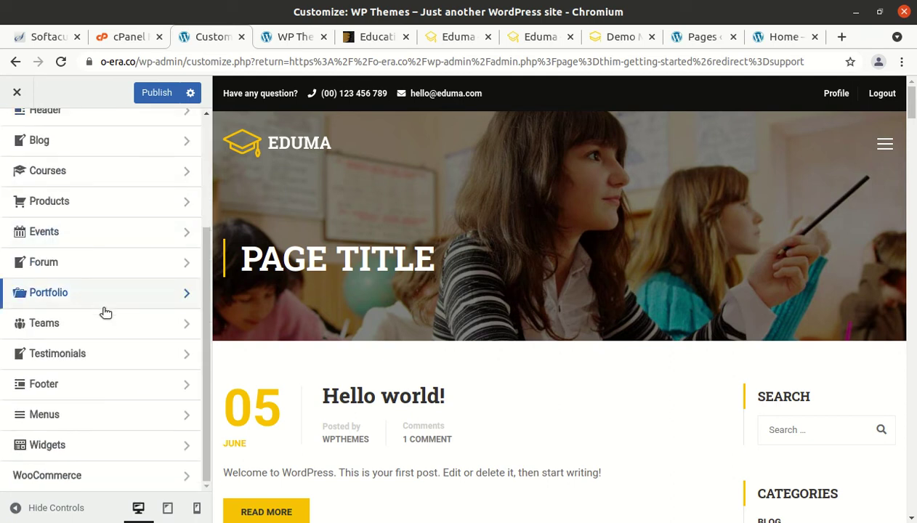
pyautogui.scroll(3, 122, 413)
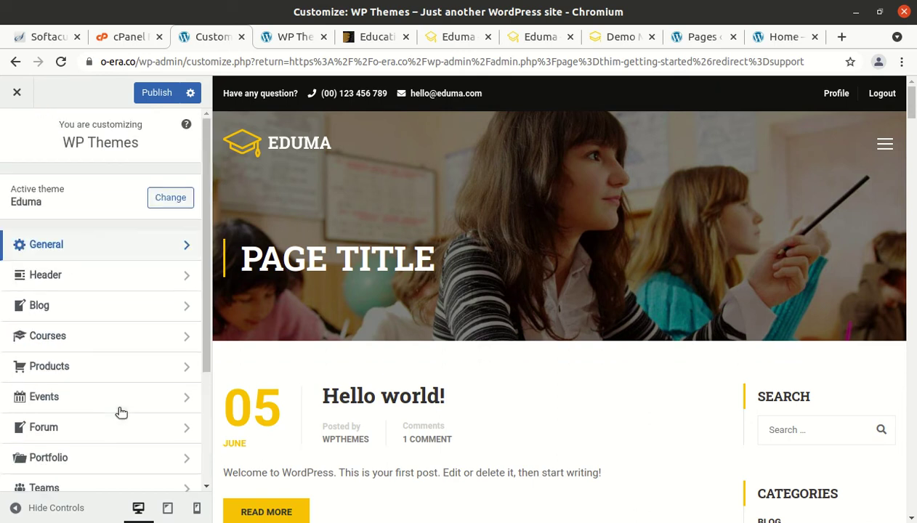
pyautogui.scroll(-2, 121, 413)
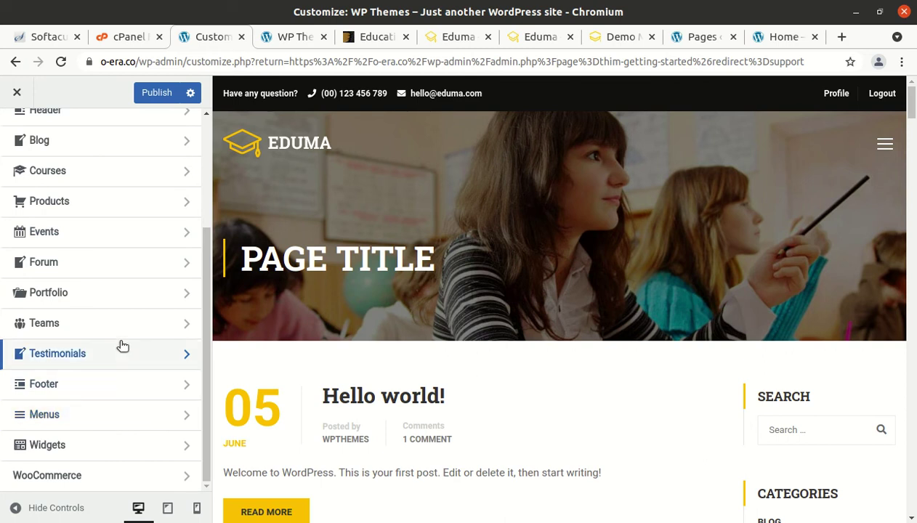
pyautogui.scroll(3, 118, 347)
# Step: Check the Header section's Main Menu font, line and colour settings, and glance over the remaining customizer sections
pyautogui.click(128, 280)
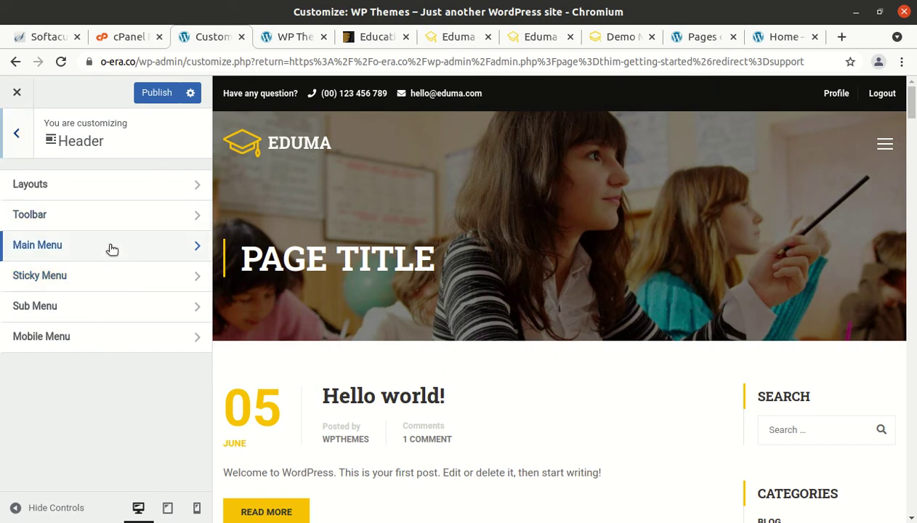
pyautogui.click(111, 248)
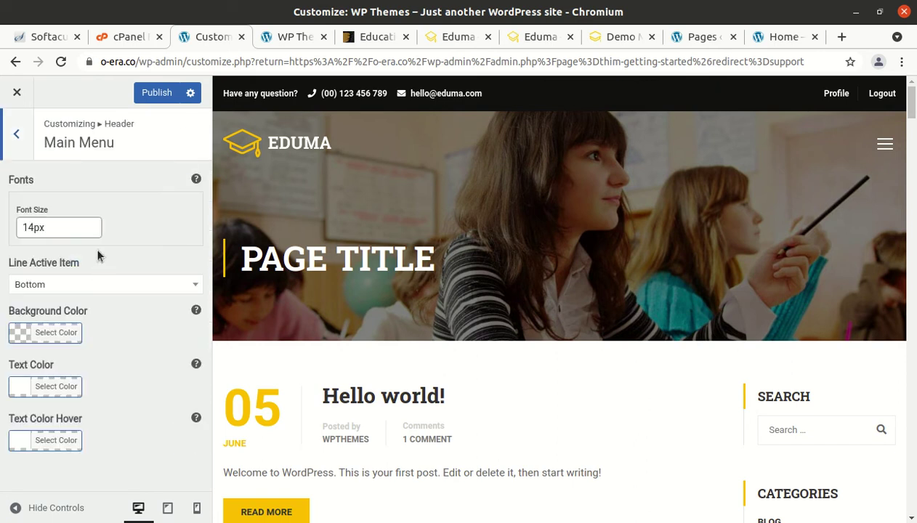
pyautogui.click(18, 135)
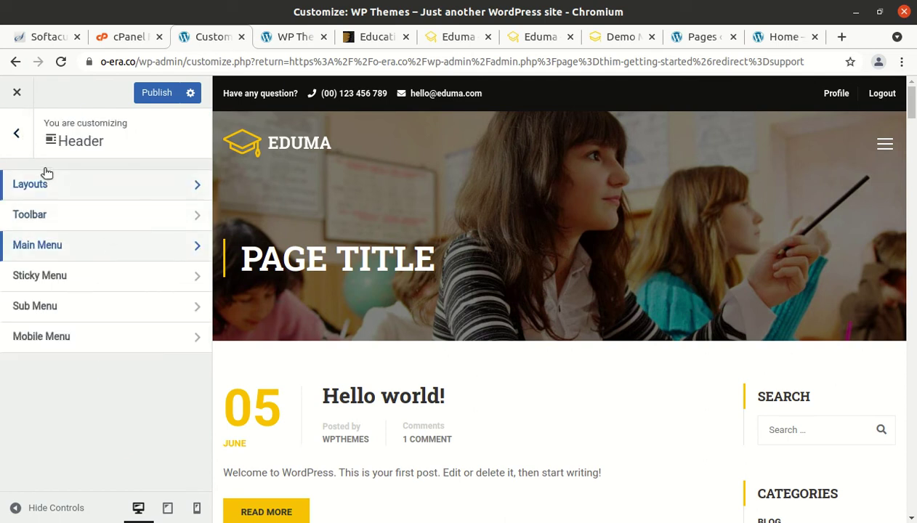
pyautogui.click(17, 135)
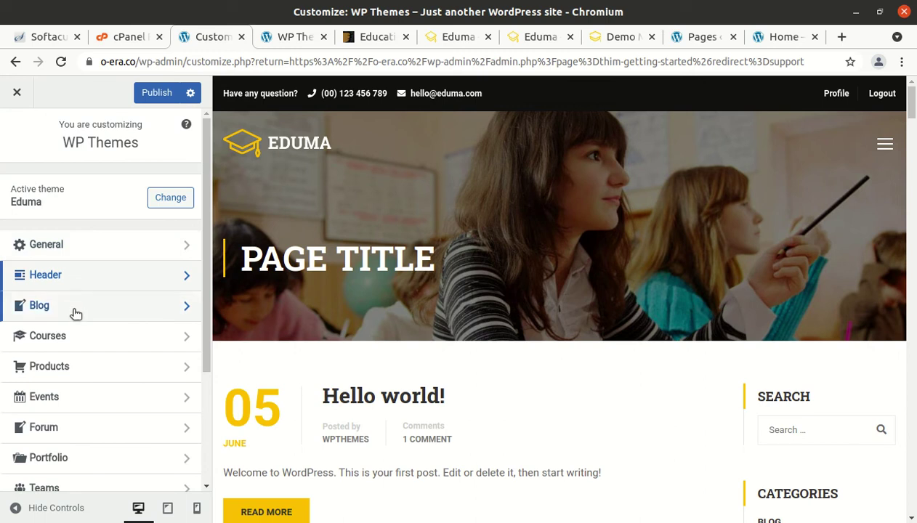
pyautogui.scroll(-5, 80, 346)
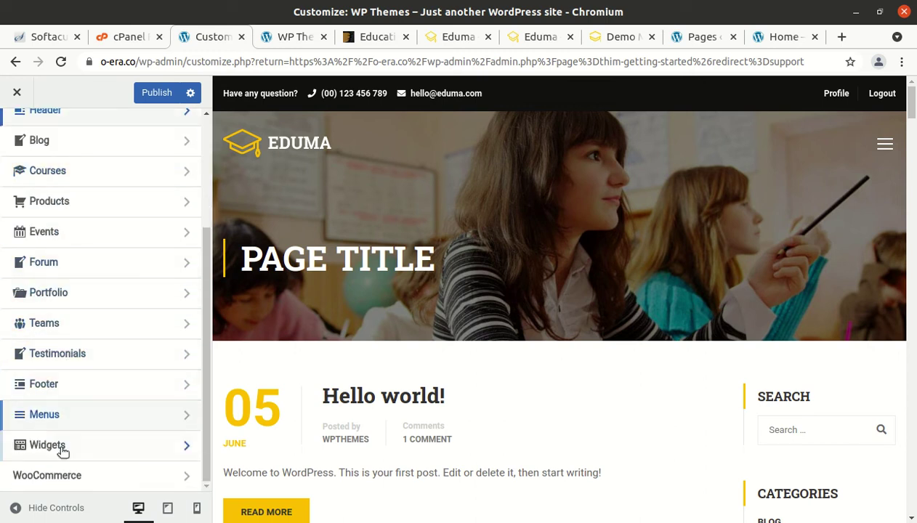
# Step: Leave the customizer without saving changes and agree to the item support terms to finish the theme setup wizard
pyautogui.click(16, 93)
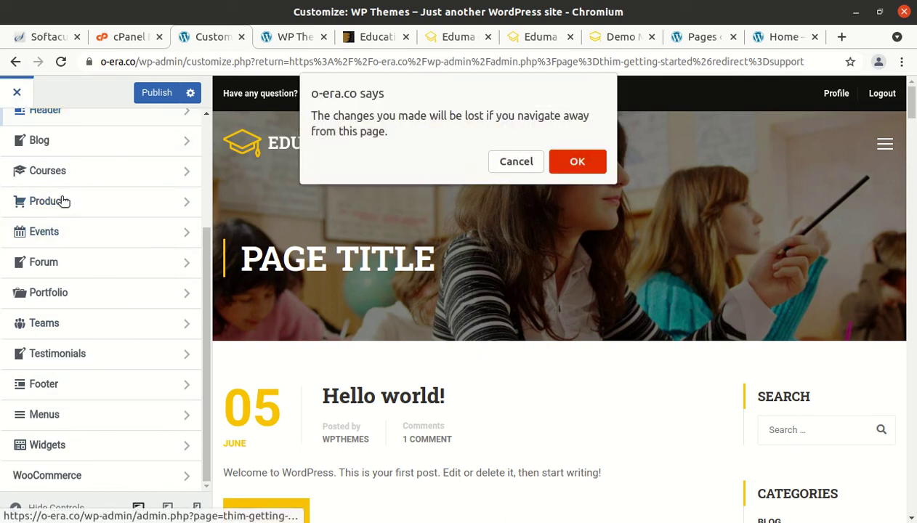
pyautogui.click(558, 164)
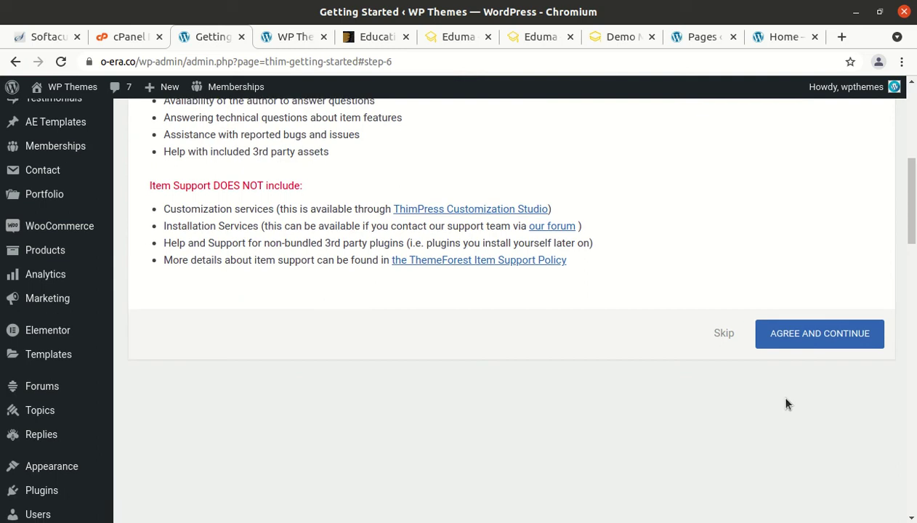
pyautogui.click(813, 338)
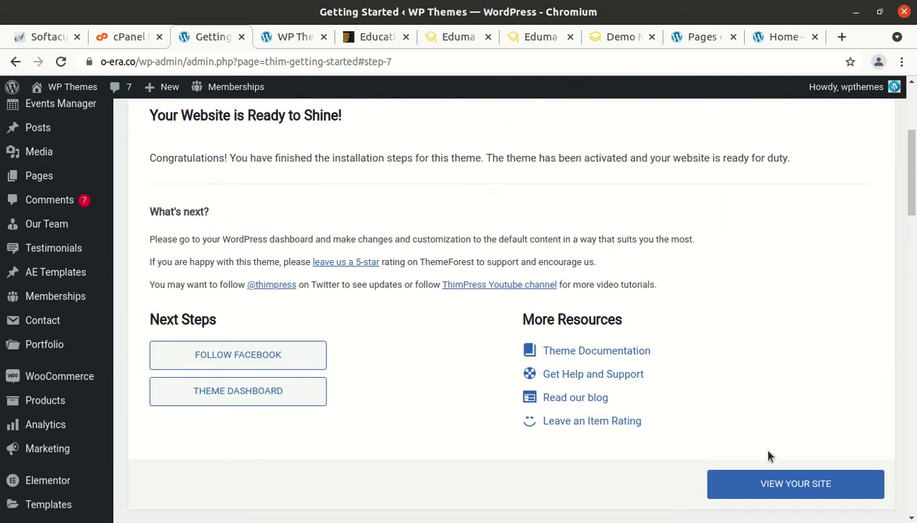
# Step: View the live site from the finished setup wizard and look over its front page
pyautogui.click(790, 485)
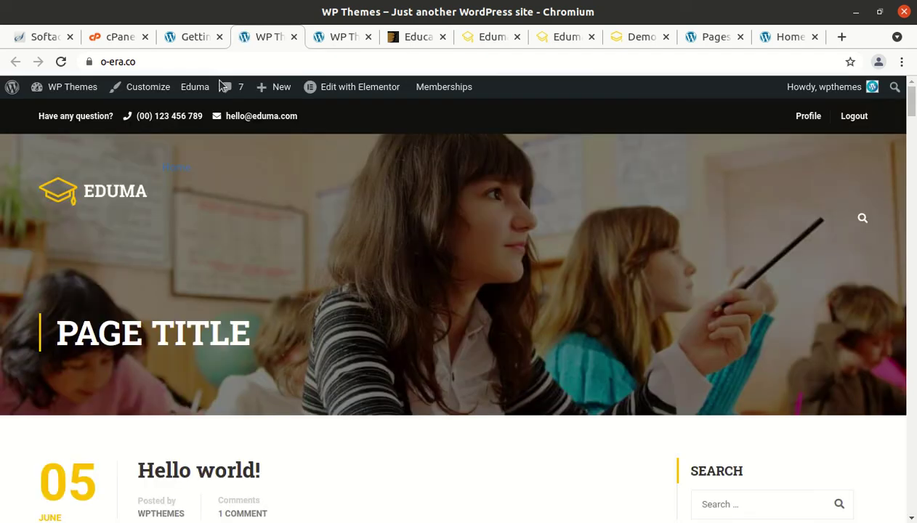
pyautogui.scroll(-3, 270, 200)
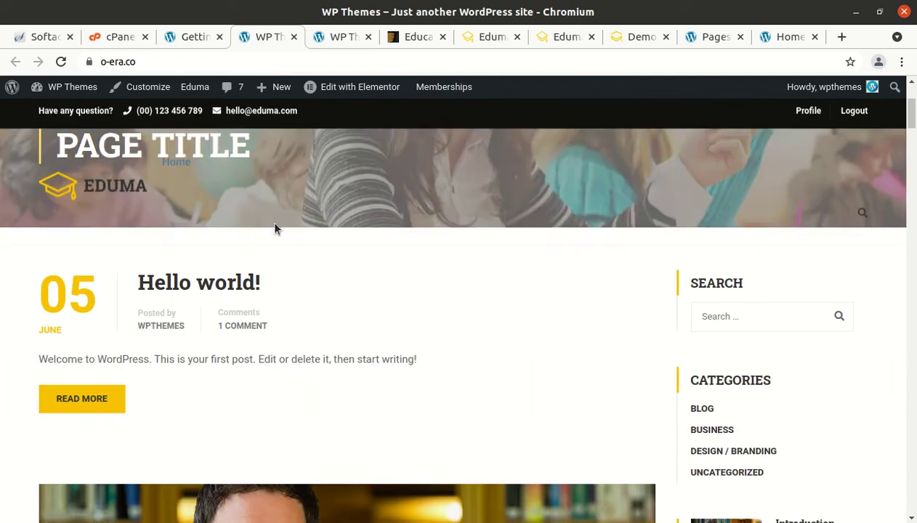
pyautogui.scroll(-3, 266, 207)
# Step: In the WordPress Reading settings, make the homepage display a static page
pyautogui.click(191, 37)
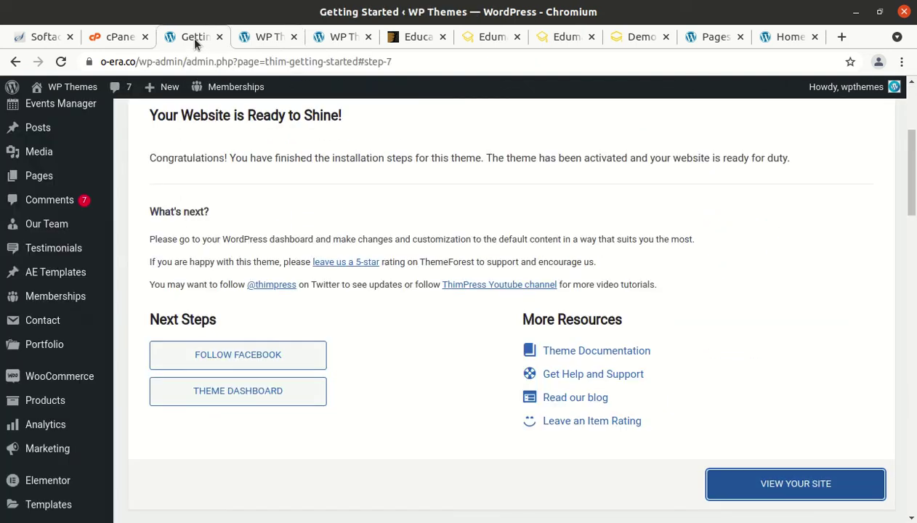
pyautogui.scroll(-2, 69, 360)
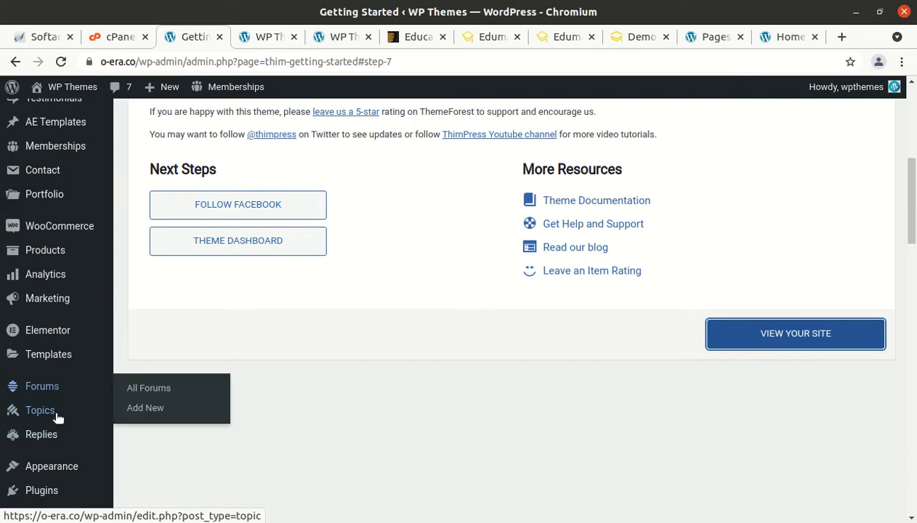
pyautogui.scroll(-3, 58, 406)
pyautogui.scroll(-1, 62, 404)
pyautogui.moveTo(51, 422)
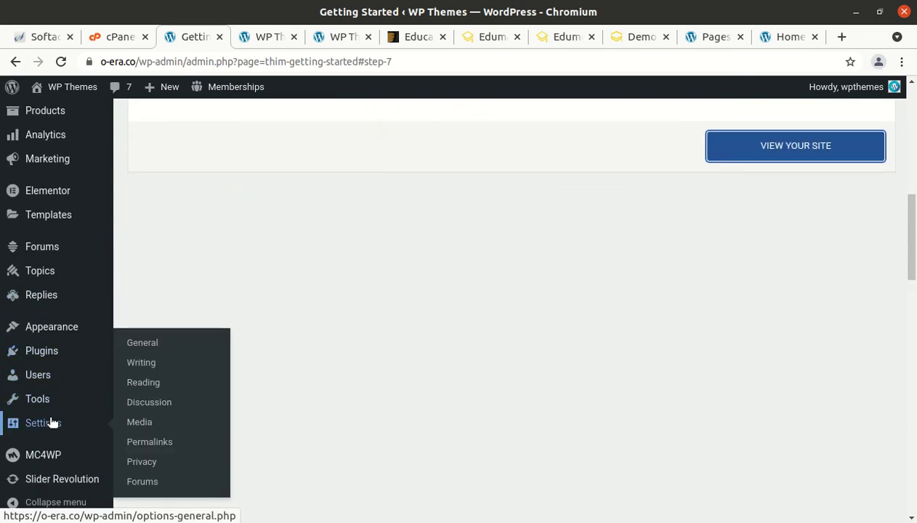
pyautogui.click(144, 383)
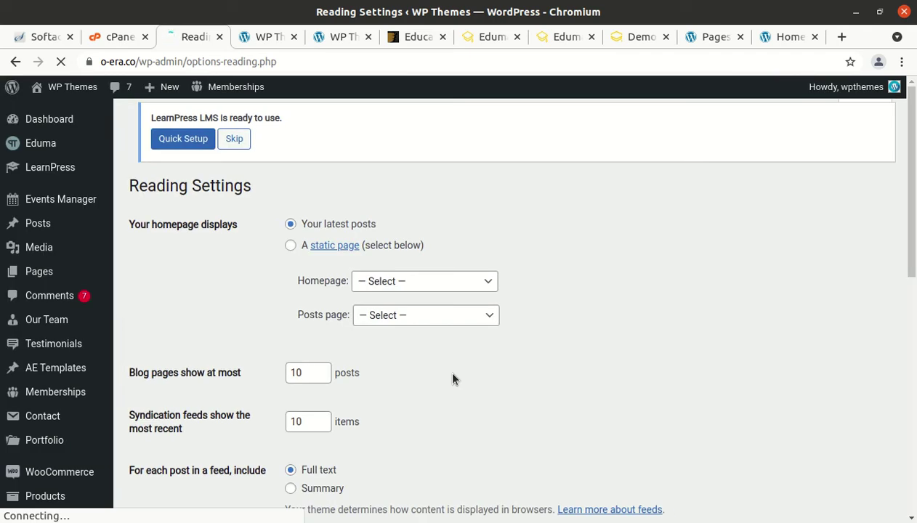
pyautogui.click(291, 251)
# Step: Assign the Home page as the site's homepage and save the Reading settings
pyautogui.click(453, 289)
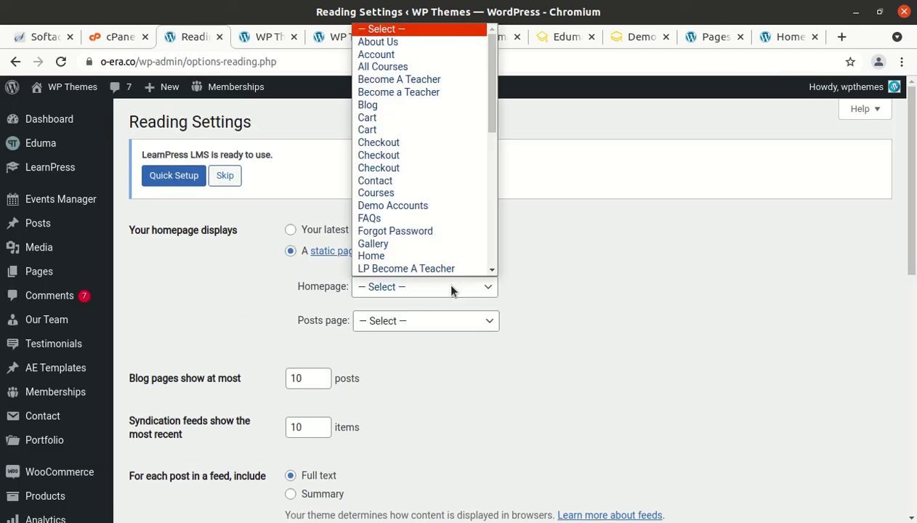
pyautogui.scroll(-1, 441, 215)
pyautogui.scroll(-1, 445, 218)
pyautogui.scroll(-1, 398, 269)
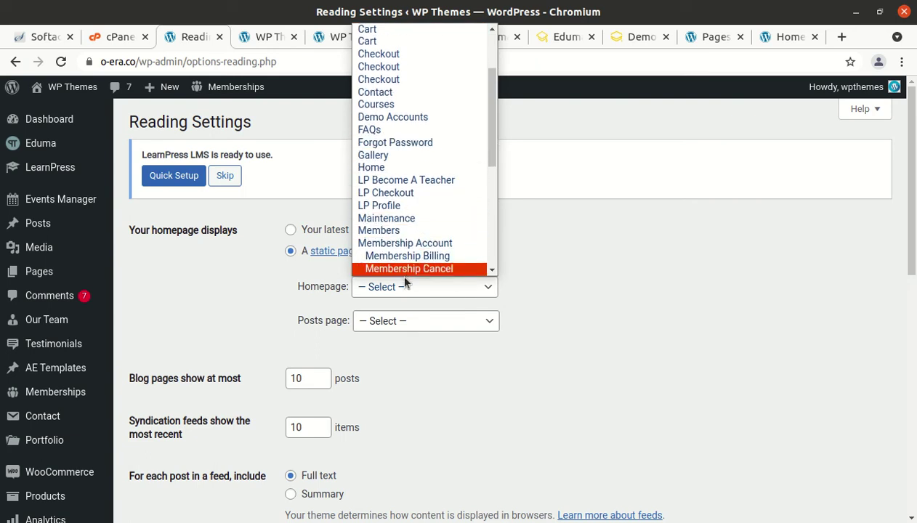
pyautogui.scroll(-3, 415, 244)
pyautogui.scroll(-3, 410, 271)
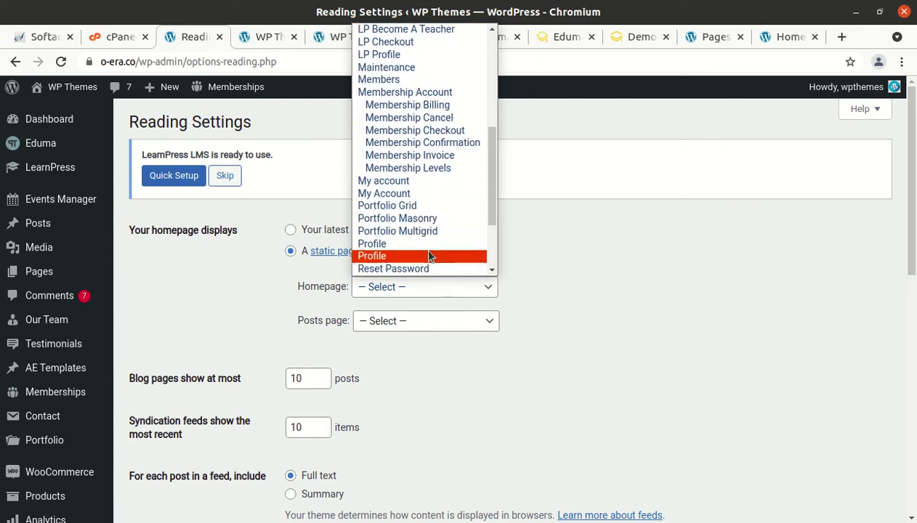
pyautogui.scroll(1, 419, 247)
pyautogui.scroll(5, 419, 251)
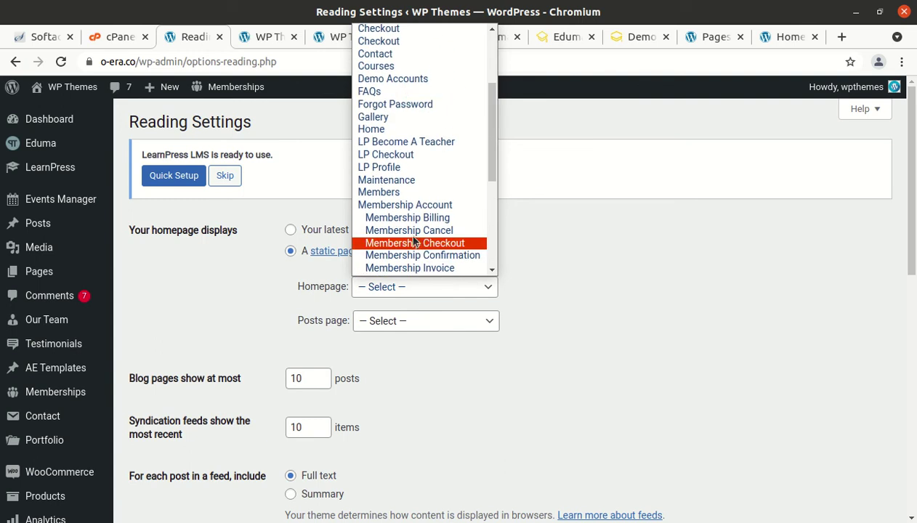
pyautogui.scroll(-5, 405, 153)
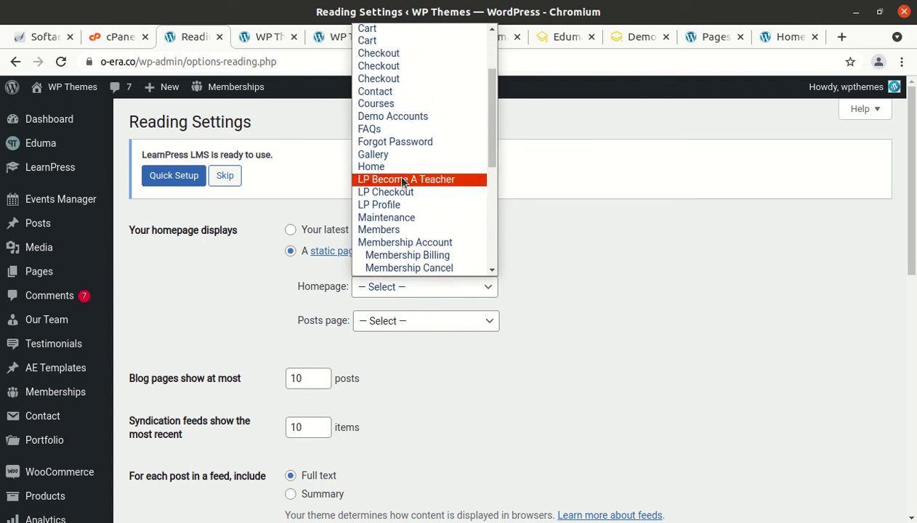
pyautogui.scroll(5, 397, 230)
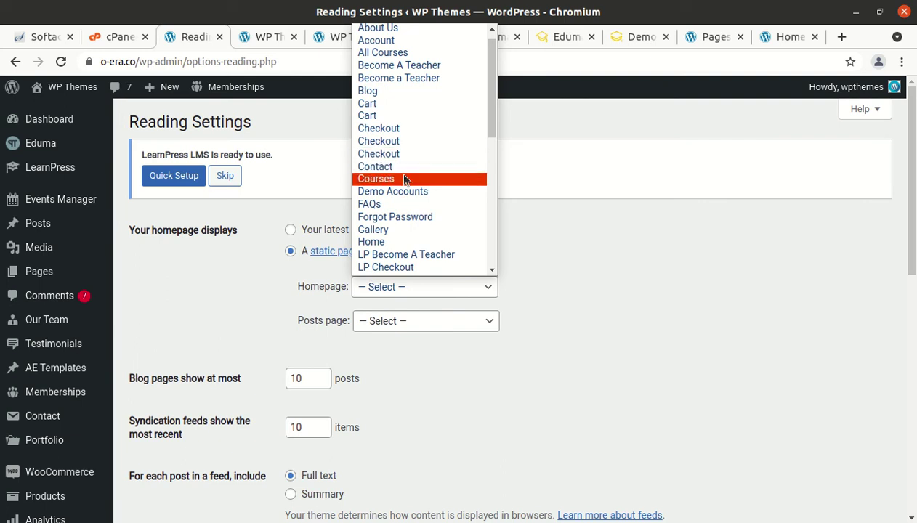
pyautogui.scroll(-2, 389, 181)
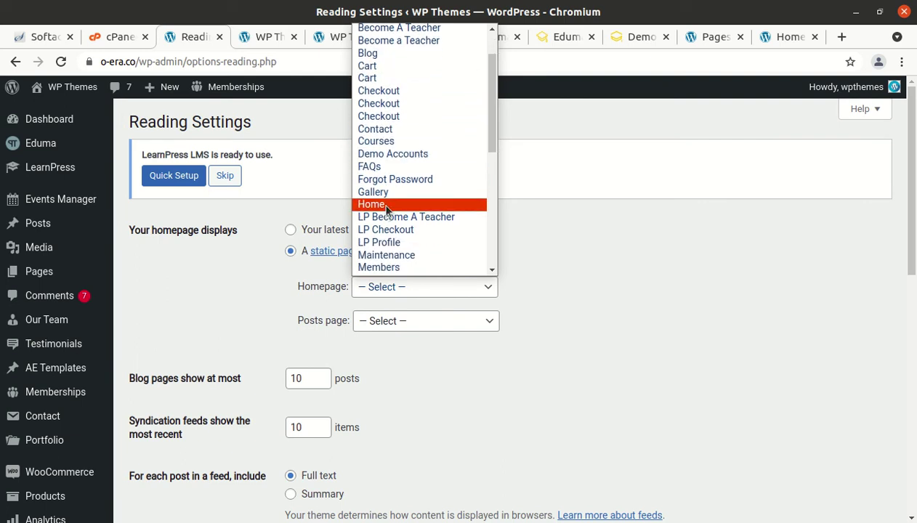
pyautogui.click(386, 206)
pyautogui.scroll(-5, 480, 320)
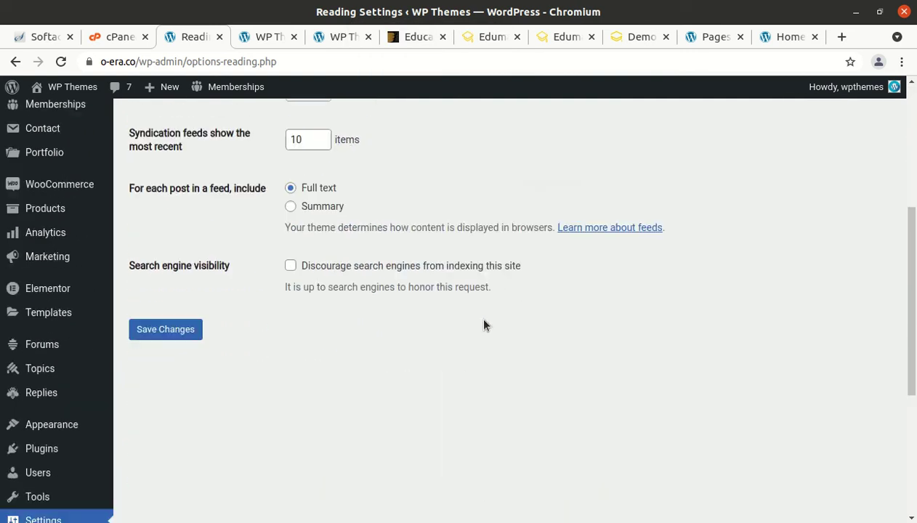
pyautogui.click(161, 245)
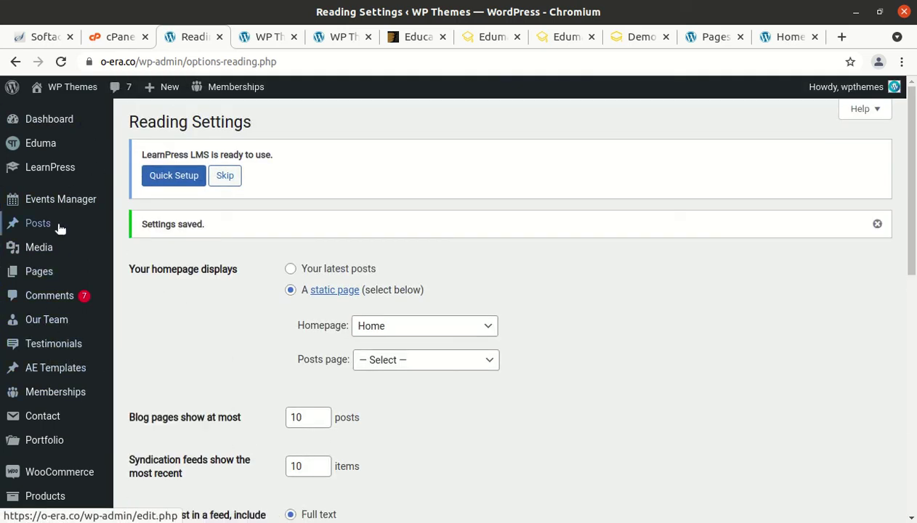
# Step: Open the management page for the site's navigation menus
pyautogui.scroll(-1, 61, 350)
pyautogui.scroll(-1, 45, 392)
pyautogui.scroll(2, 29, 342)
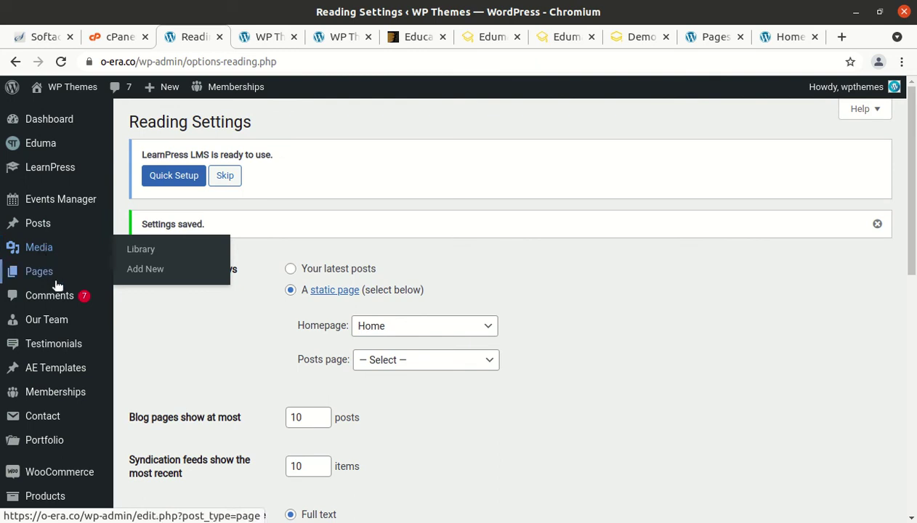
pyautogui.scroll(-1, 62, 295)
pyautogui.scroll(-3, 61, 320)
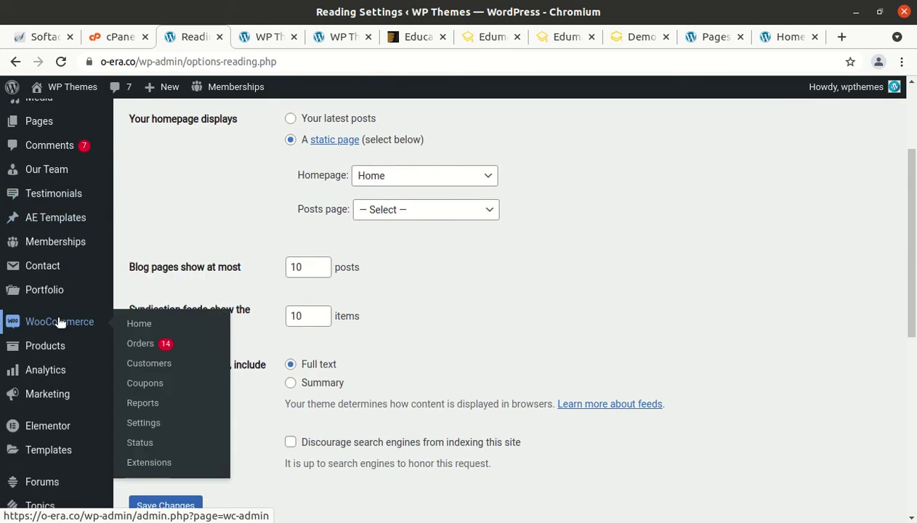
pyautogui.moveTo(59, 349)
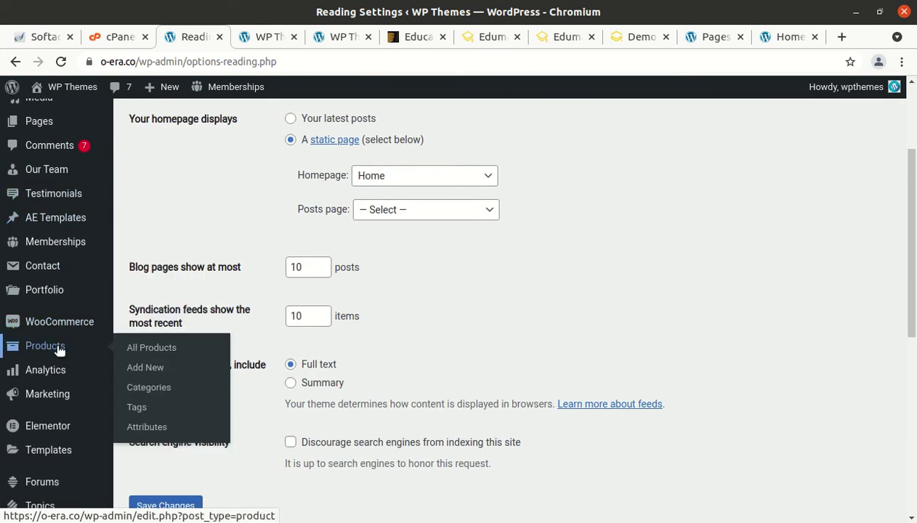
pyautogui.scroll(-5, 60, 349)
pyautogui.moveTo(69, 372)
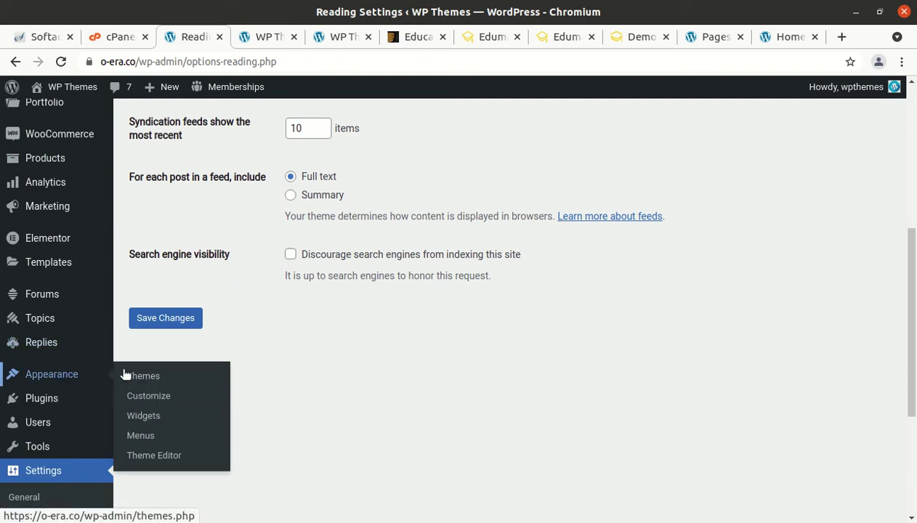
pyautogui.click(137, 438)
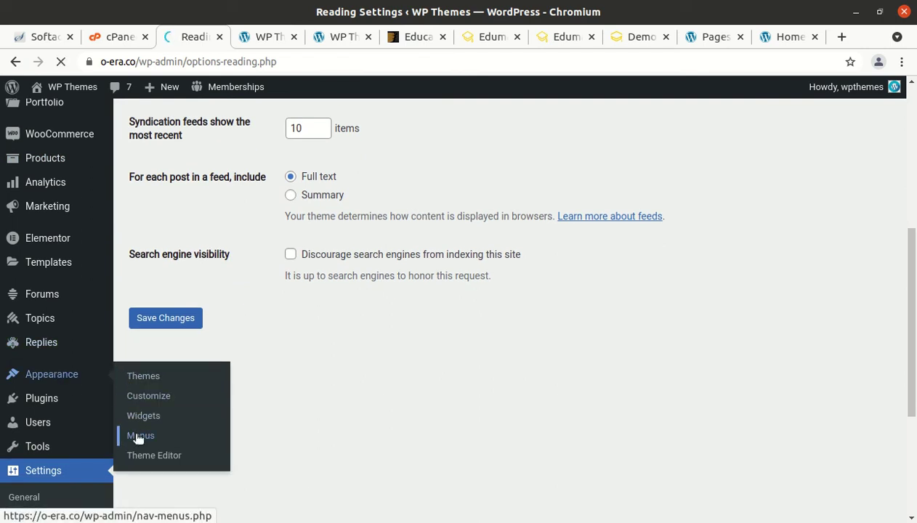
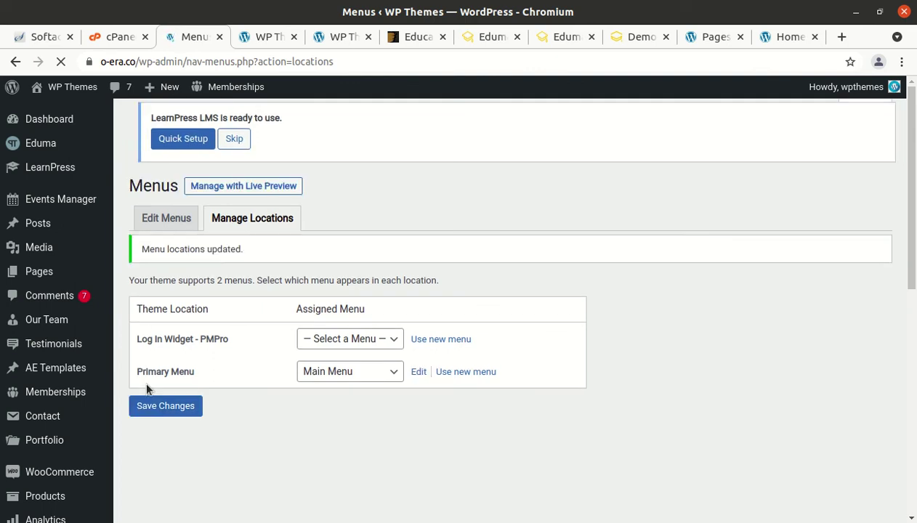
# Step: Reload the live site and check the front page's header menu, hero slider and course sections
pyautogui.click(267, 36)
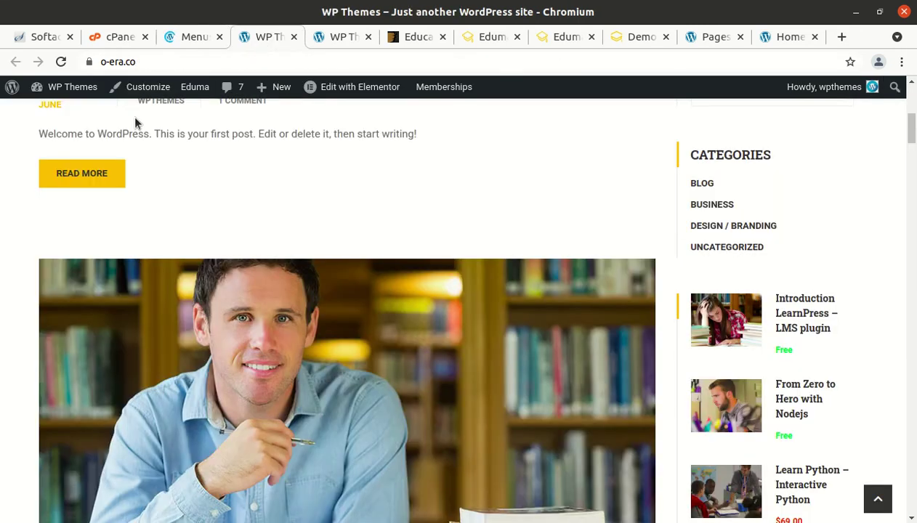
pyautogui.scroll(5, 137, 157)
pyautogui.click(62, 64)
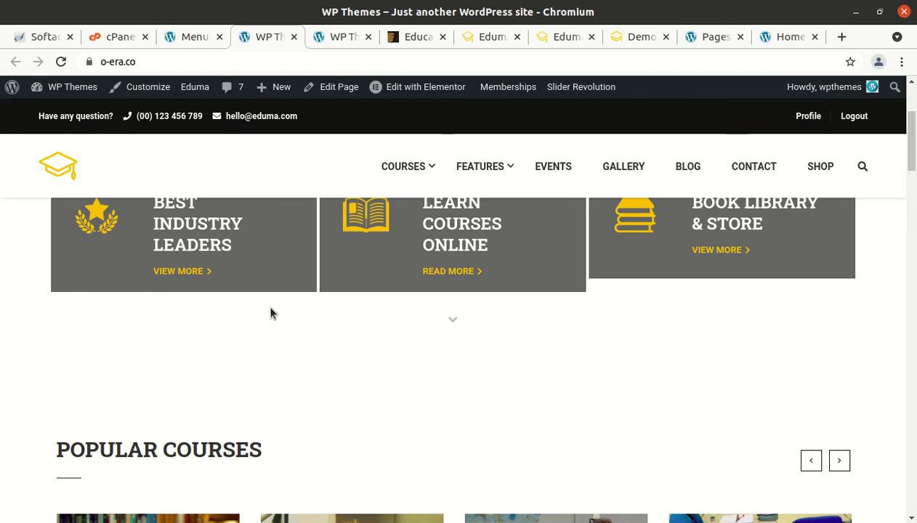
pyautogui.scroll(3, 449, 370)
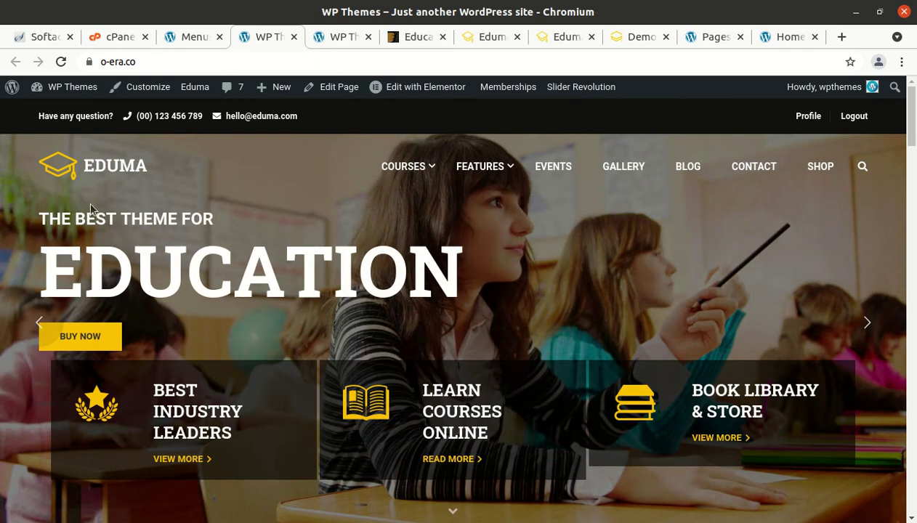
# Step: Look through the live homepage's Popular Courses, registration, Events, Latest News and testimonial sections, ending back at the hero slider
pyautogui.scroll(-8, 335, 222)
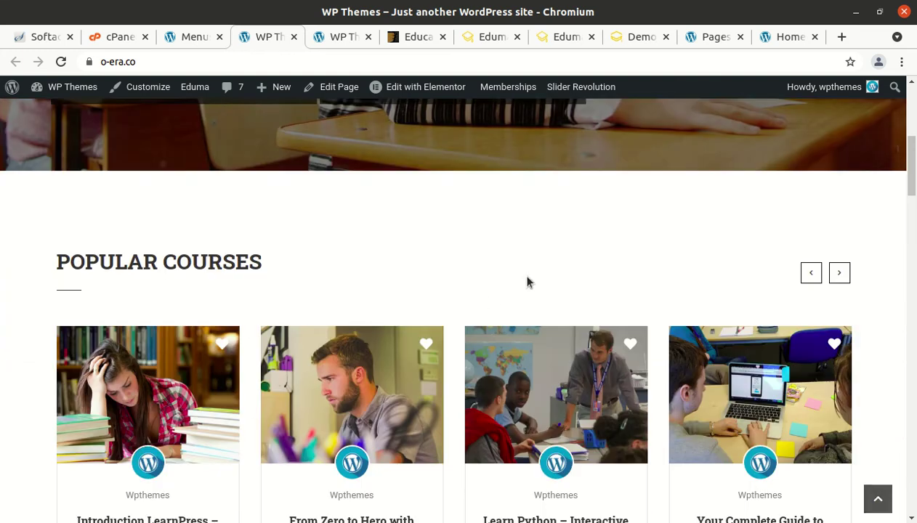
pyautogui.scroll(-5, 227, 268)
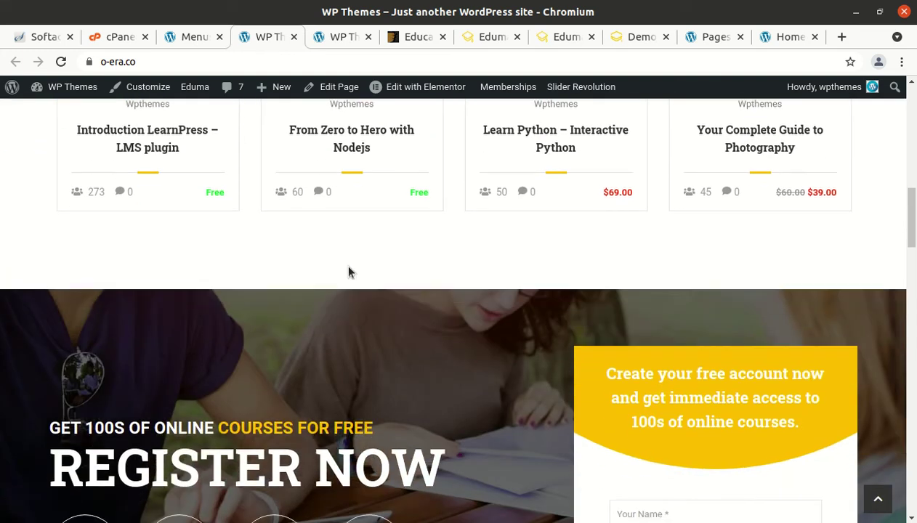
pyautogui.scroll(-8, 244, 266)
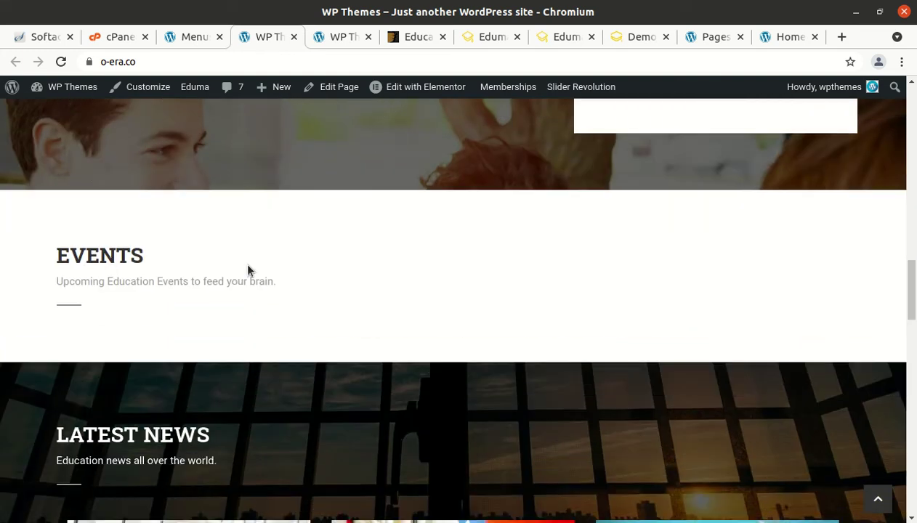
pyautogui.scroll(-5, 248, 271)
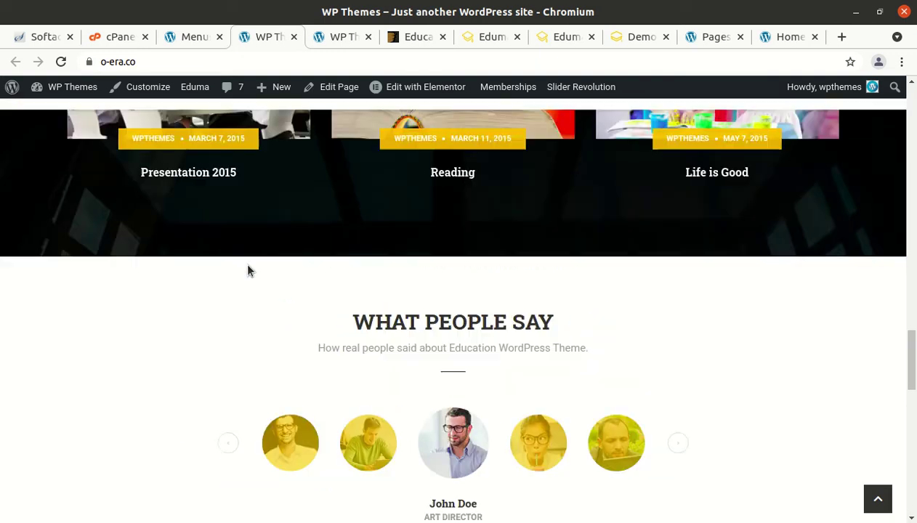
pyautogui.scroll(8, 248, 271)
pyautogui.scroll(10, 248, 271)
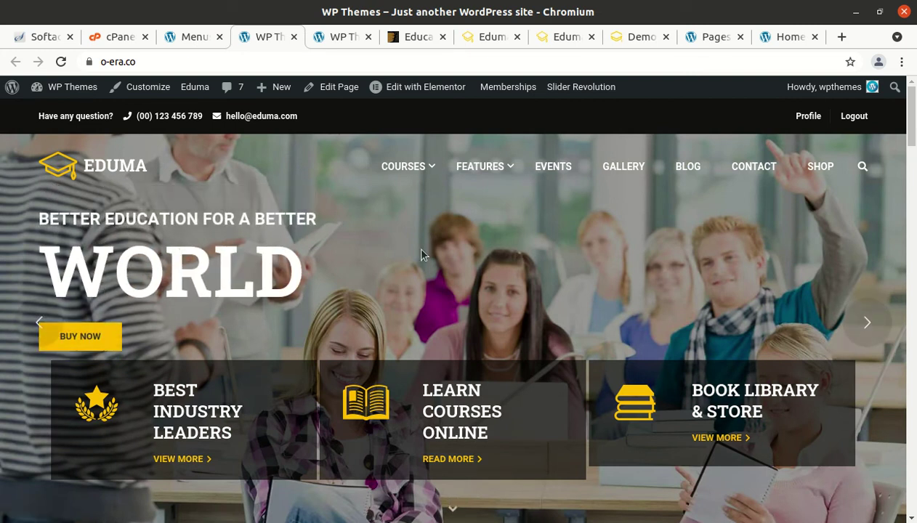
# Step: Return to the WordPress admin from the live site and open the installed plugins page
pyautogui.click(193, 36)
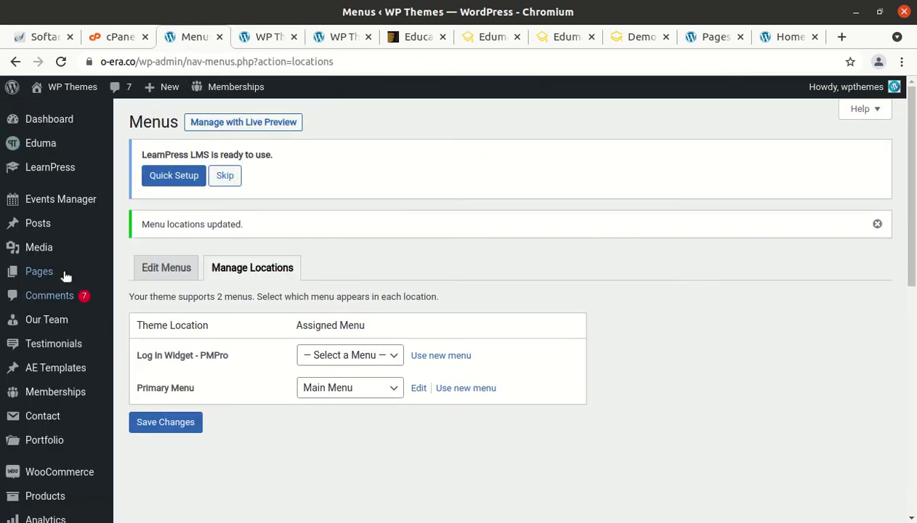
pyautogui.scroll(-3, 44, 363)
pyautogui.scroll(-2, 48, 417)
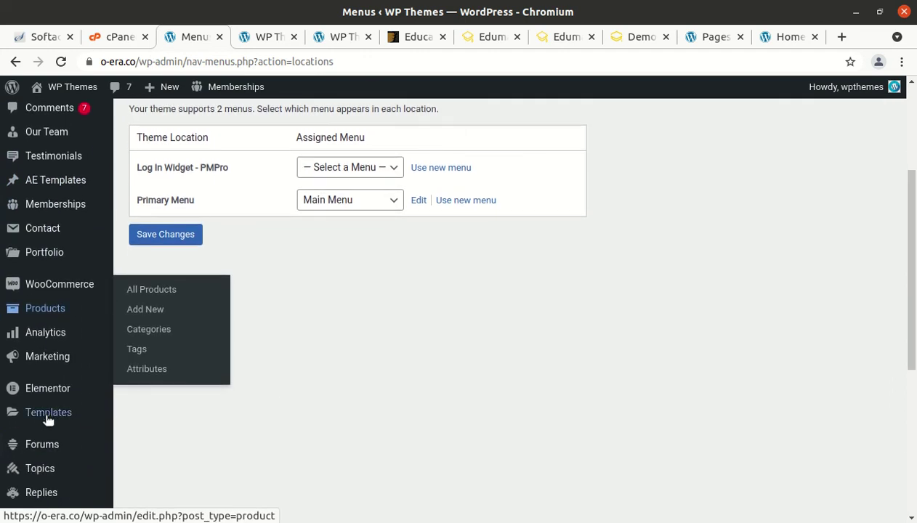
pyautogui.scroll(5, 72, 356)
pyautogui.scroll(-5, 80, 322)
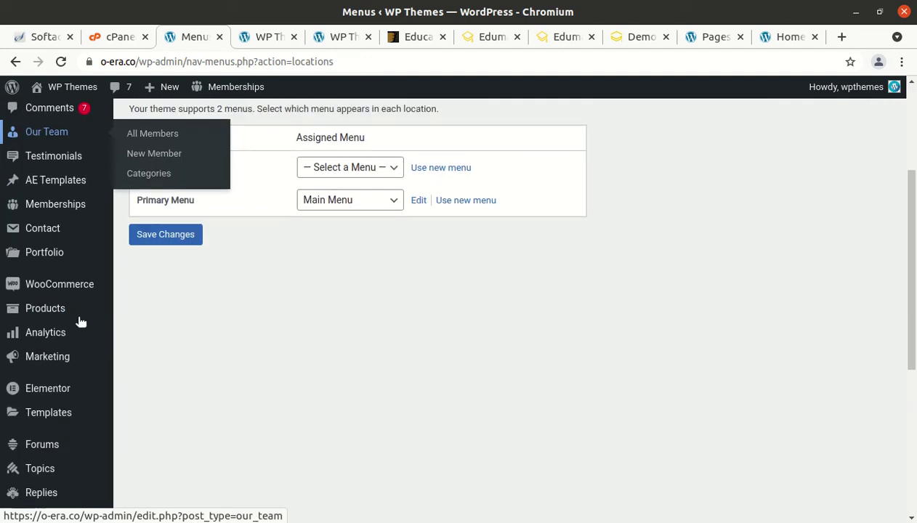
pyautogui.moveTo(54, 434)
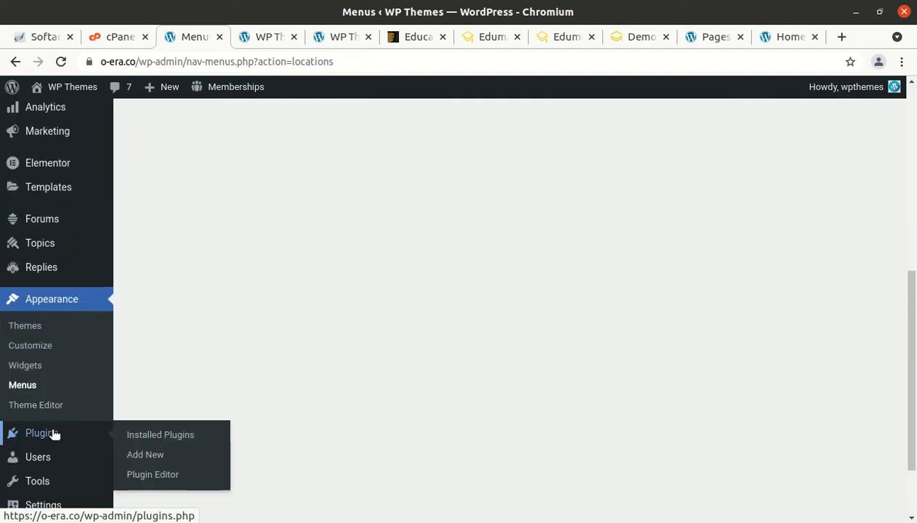
pyautogui.click(166, 439)
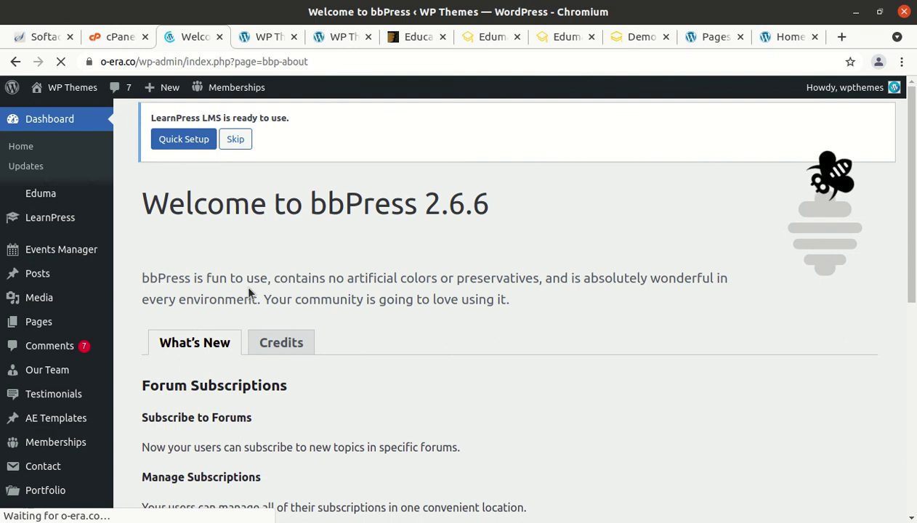
# Step: Leave the bbPress welcome page and bring up the list of installed plugins
pyautogui.scroll(-5, 175, 402)
pyautogui.scroll(-3, 176, 402)
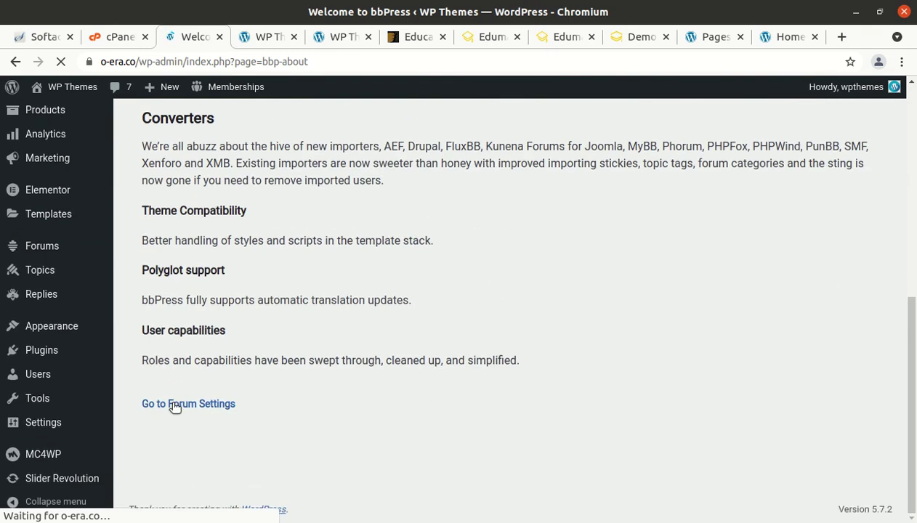
pyautogui.scroll(-1, 46, 351)
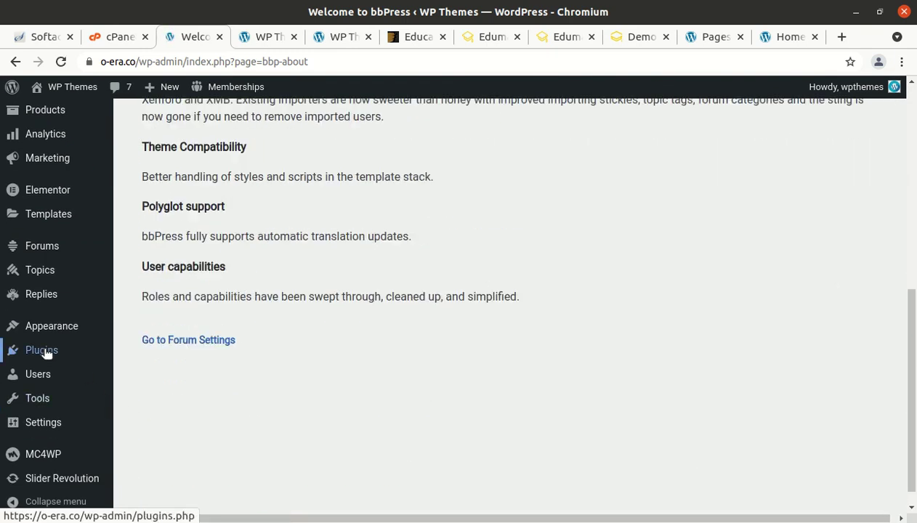
pyautogui.moveTo(42, 356)
pyautogui.click(162, 355)
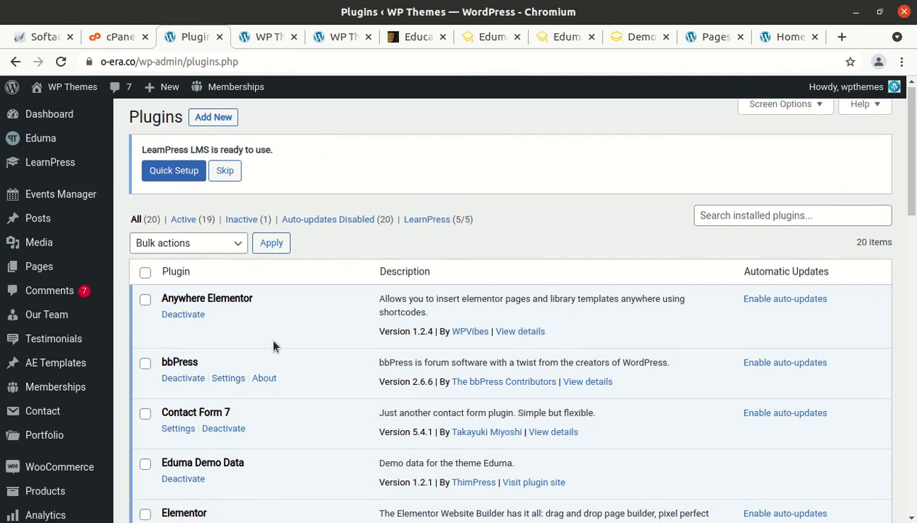
# Step: Examine the full list of installed plugins, including Elementor, the LearnPress add-ons, Slider Revolution, the Thim plugins and WooCommerce
pyautogui.scroll(-2, 273, 346)
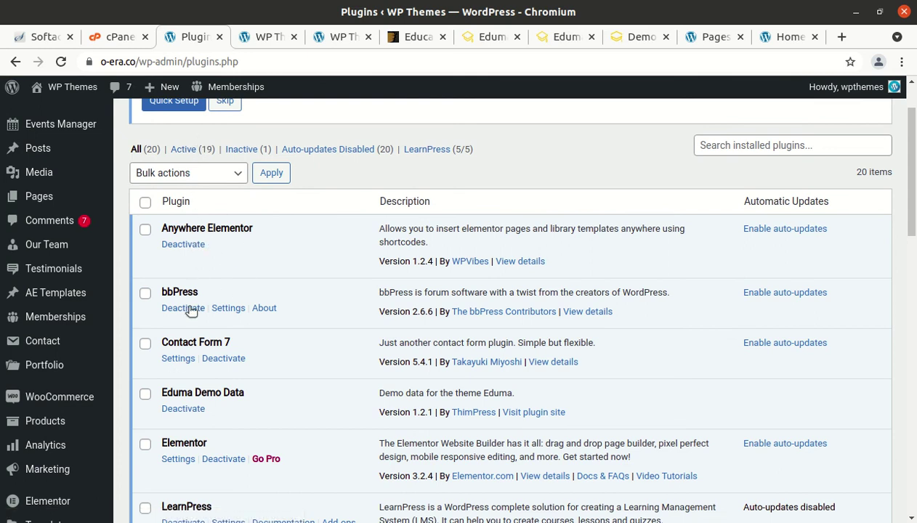
pyautogui.scroll(-2, 211, 341)
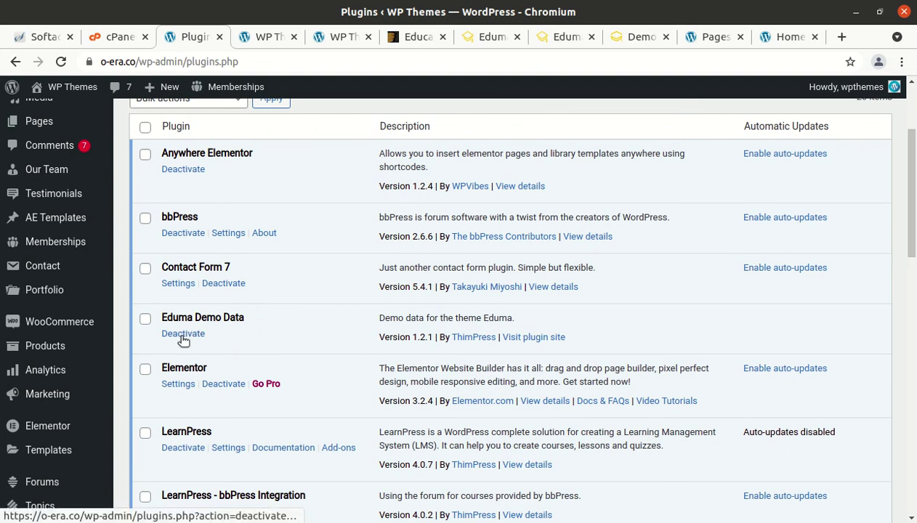
pyautogui.scroll(-3, 182, 335)
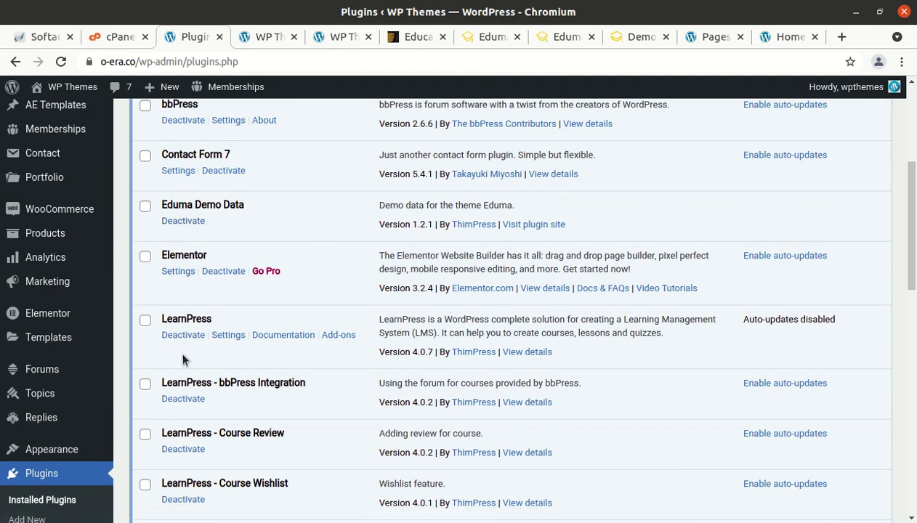
pyautogui.scroll(-3, 331, 303)
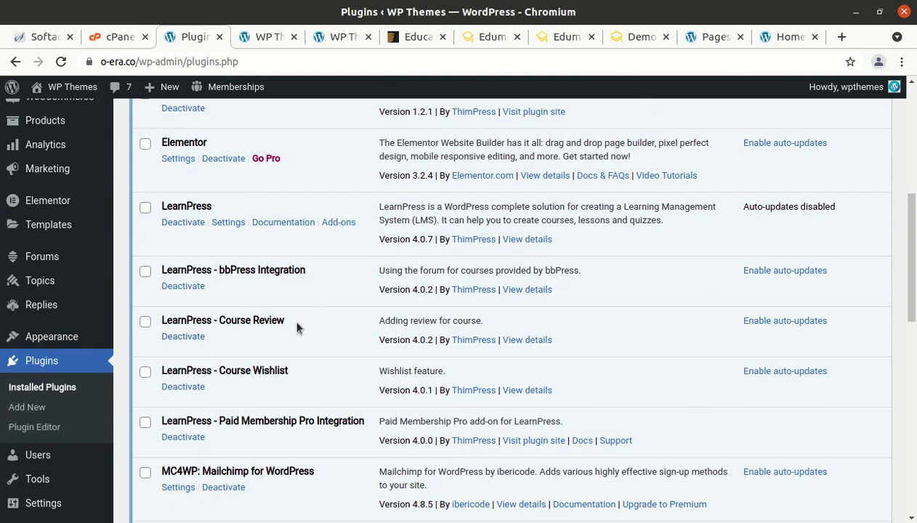
pyautogui.scroll(-2, 296, 327)
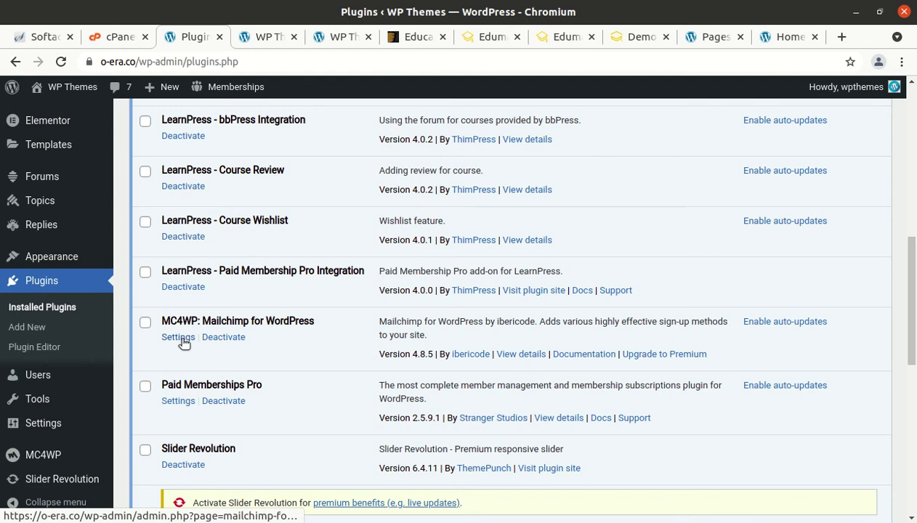
pyautogui.scroll(-2, 218, 327)
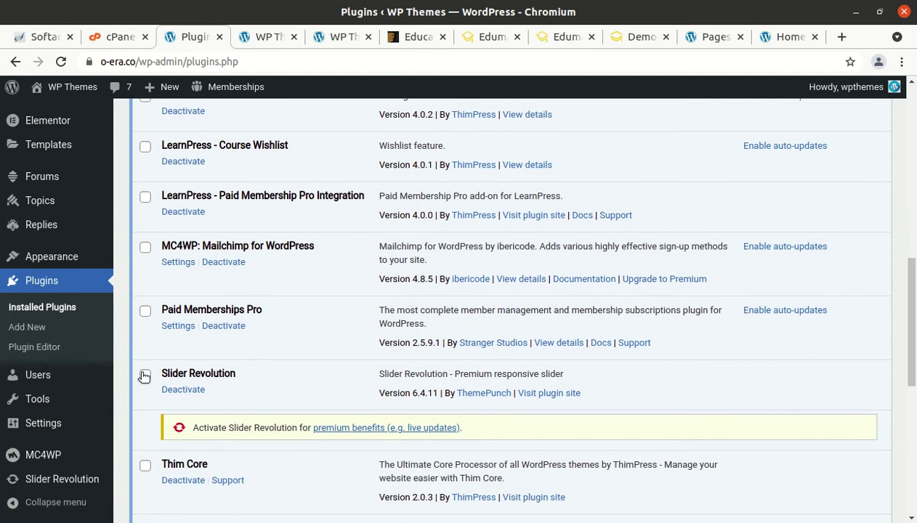
pyautogui.scroll(-3, 218, 356)
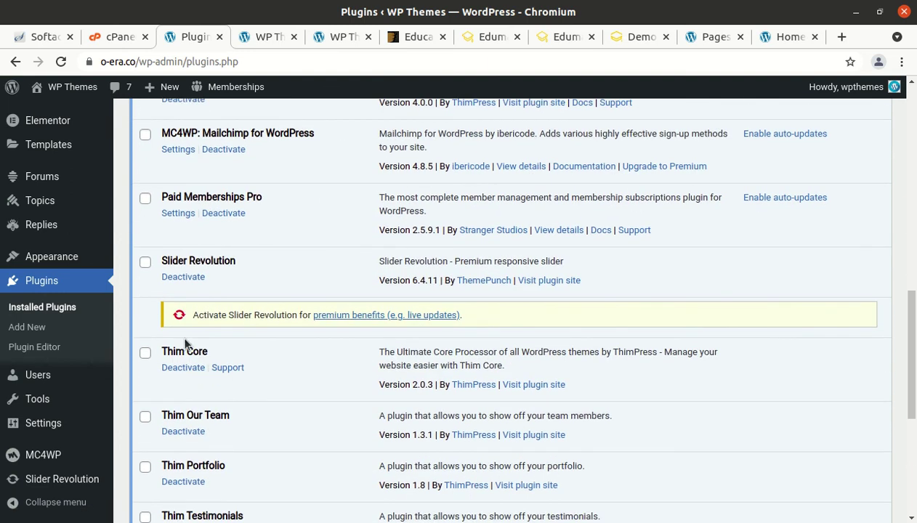
pyautogui.scroll(-3, 327, 312)
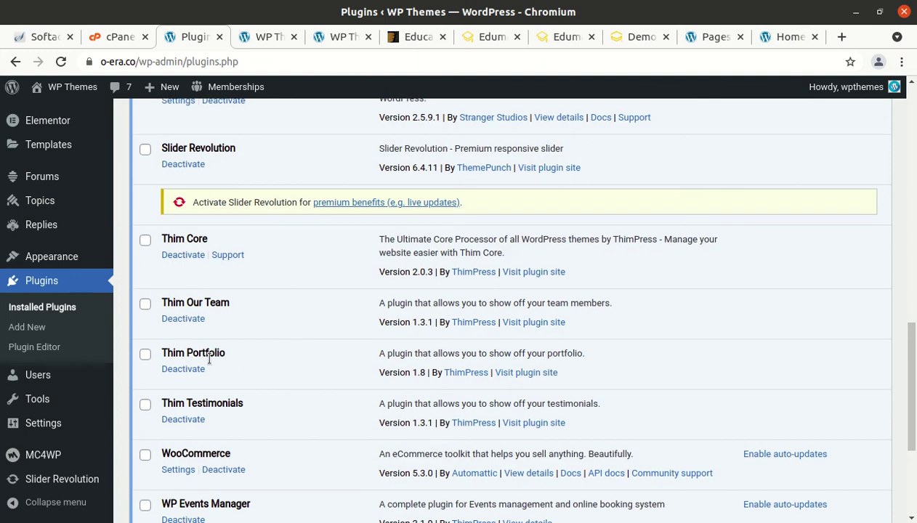
pyautogui.scroll(-2, 178, 313)
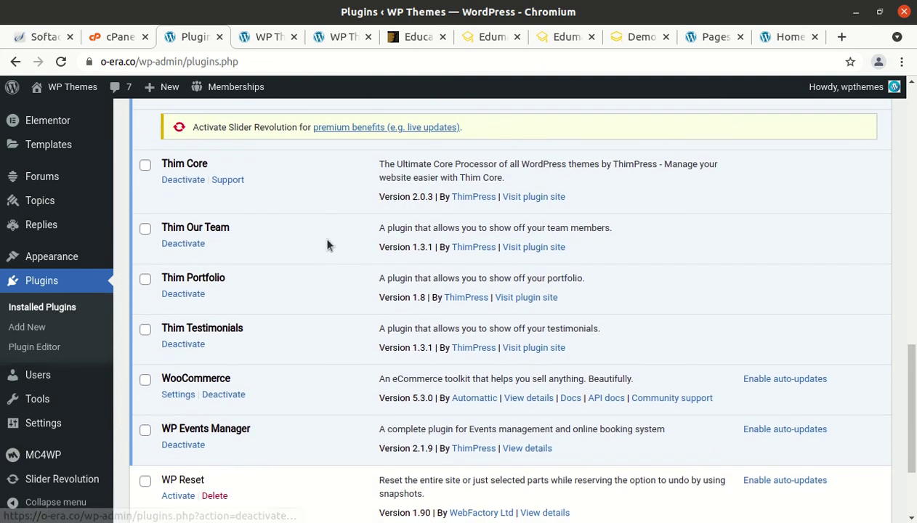
pyautogui.scroll(-3, 278, 262)
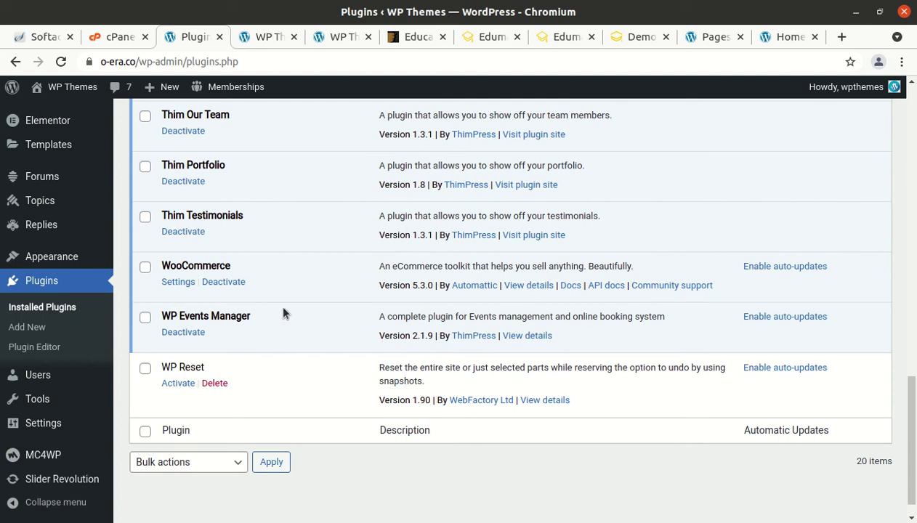
pyautogui.scroll(20, 276, 408)
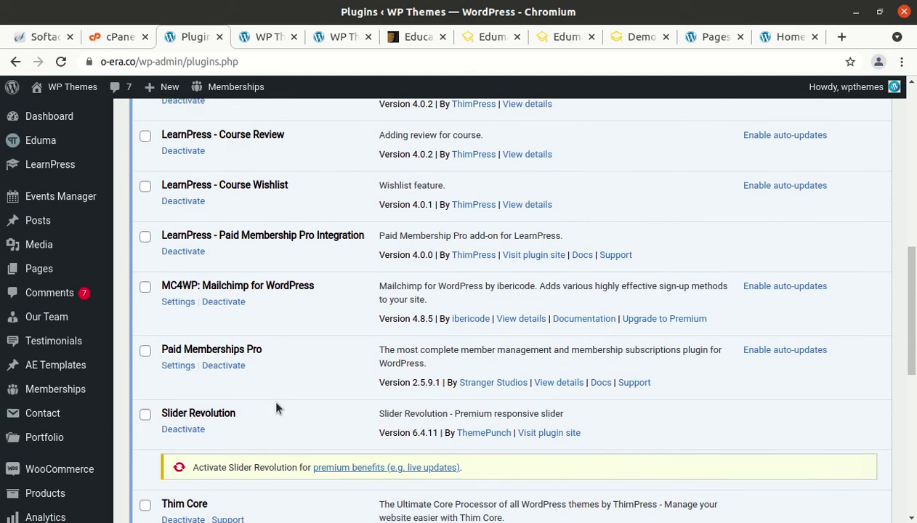
pyautogui.scroll(5, 277, 407)
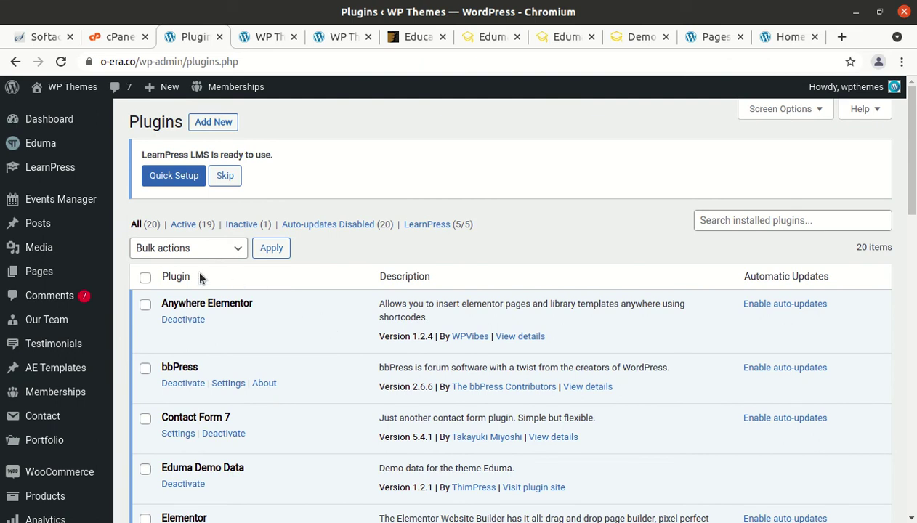
pyautogui.scroll(-4, 266, 290)
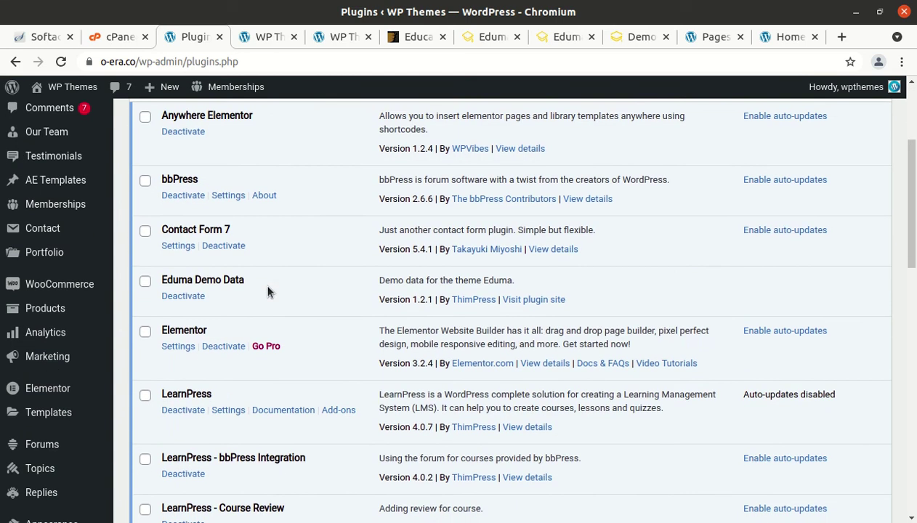
pyautogui.scroll(-4, 267, 291)
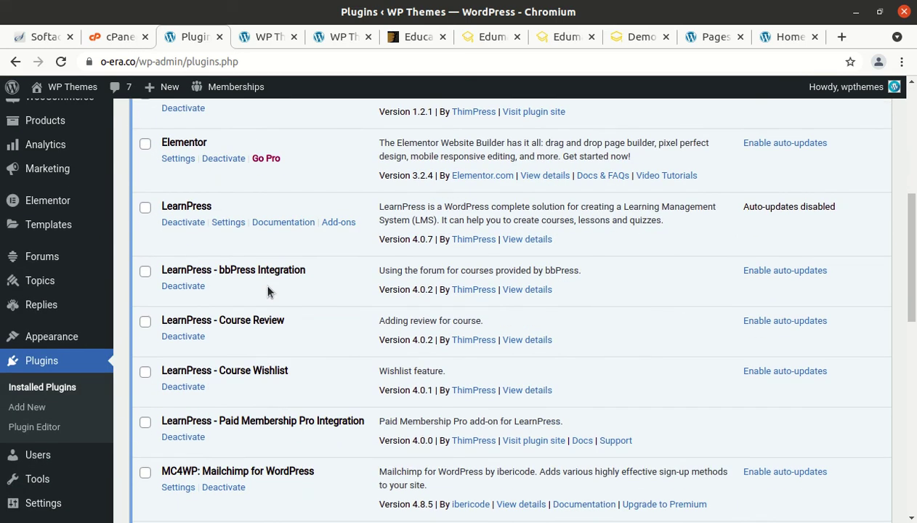
pyautogui.scroll(8, 267, 292)
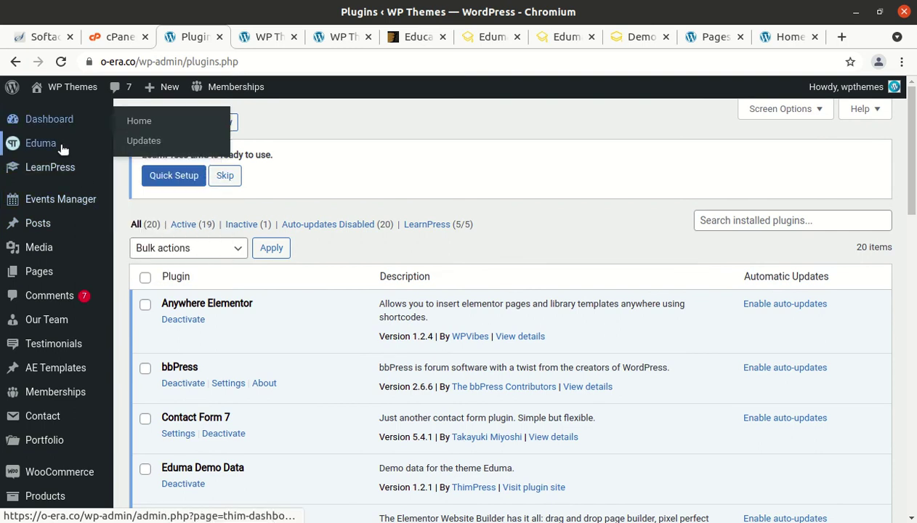
# Step: Go to the LearnPress courses list and open the "Introduction LearnPress – LMS plugin" course for editing
pyautogui.moveTo(63, 148)
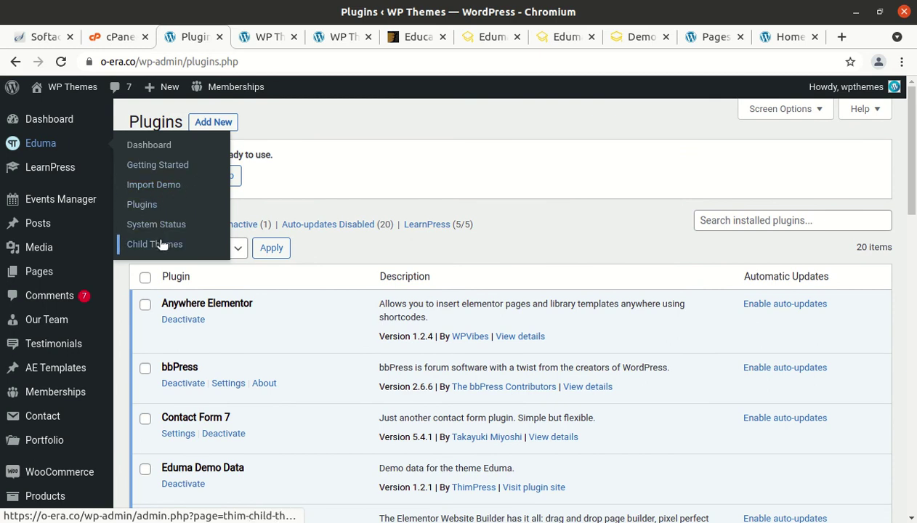
pyautogui.moveTo(40, 171)
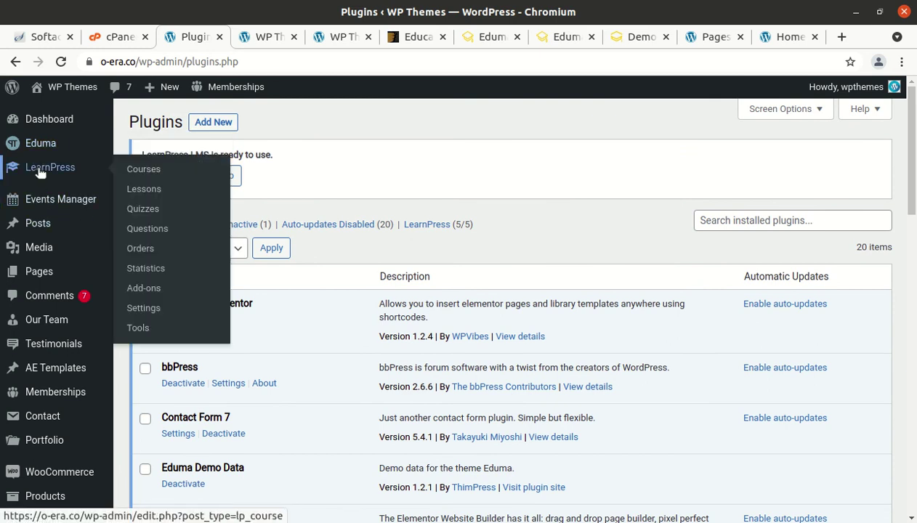
pyautogui.click(146, 172)
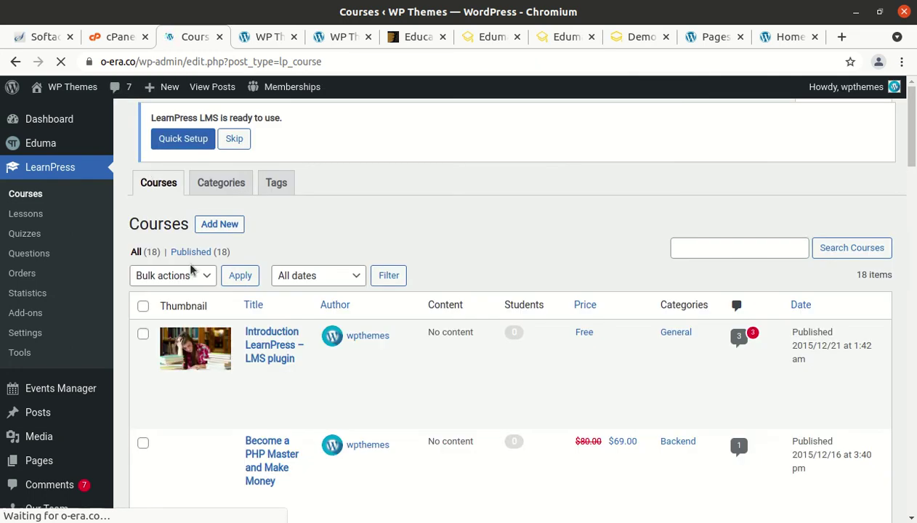
pyautogui.moveTo(252, 373)
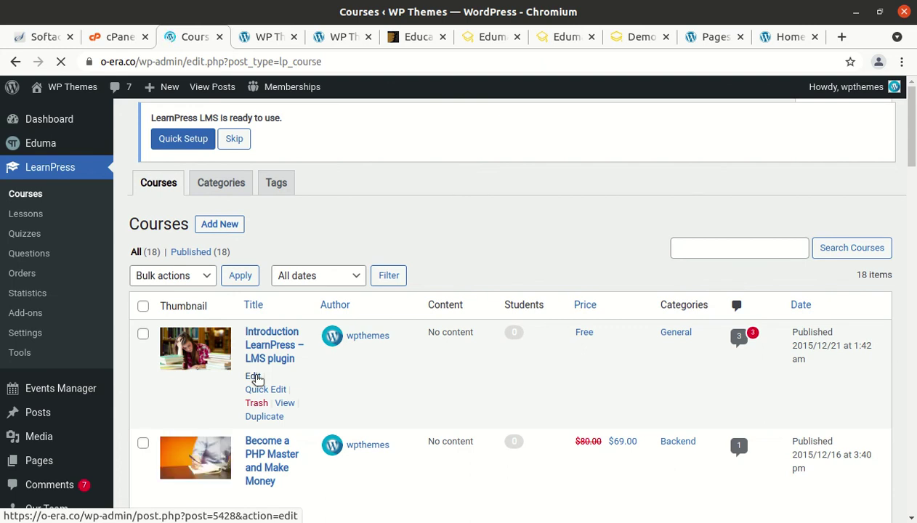
pyautogui.click(254, 377)
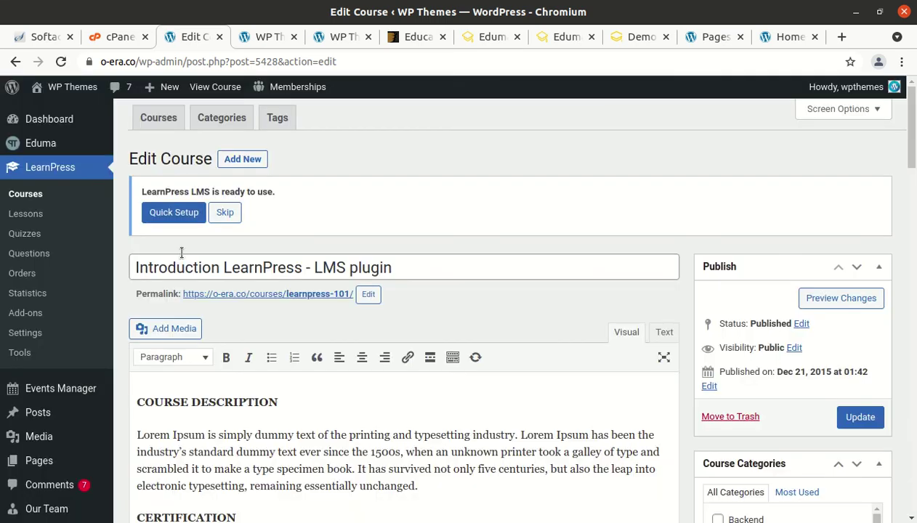
# Step: Examine the course's description, curriculum and general settings, including duration, level, maximum students and re-takes
pyautogui.scroll(-5, 182, 252)
pyautogui.scroll(4, 234, 308)
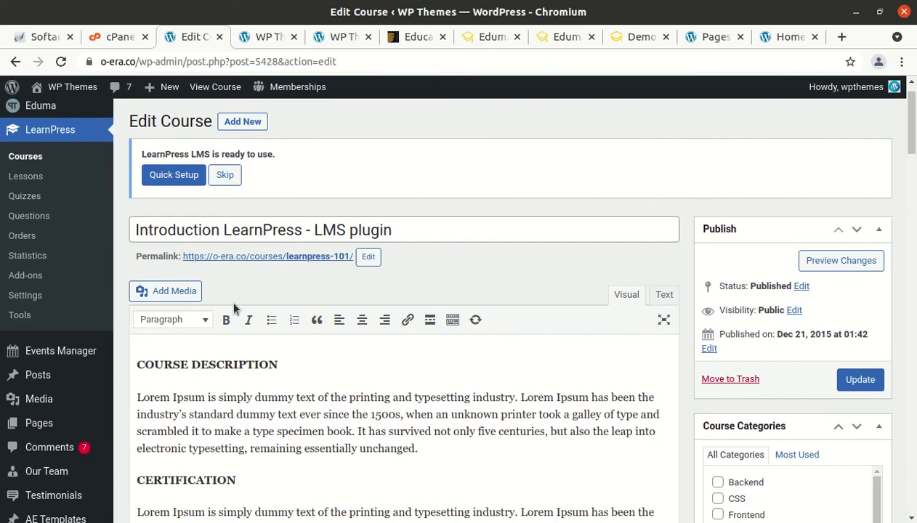
pyautogui.scroll(-10, 234, 308)
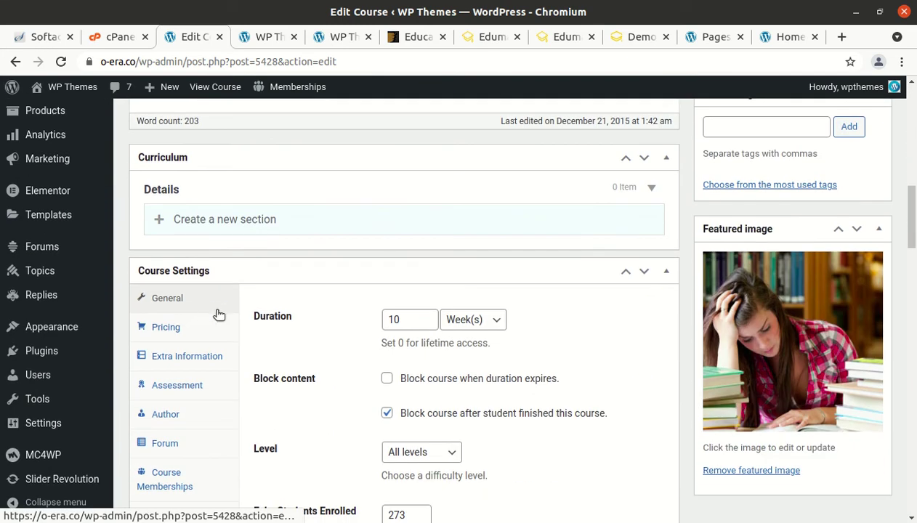
pyautogui.scroll(-3, 229, 343)
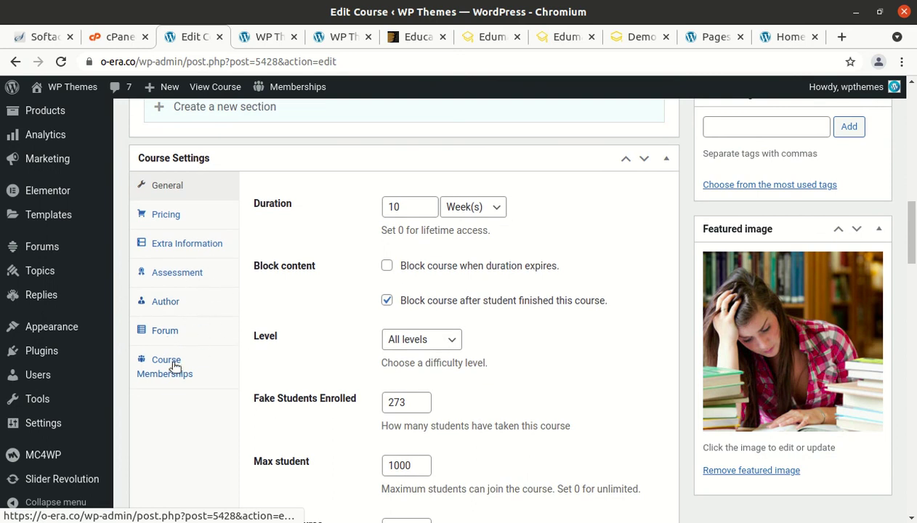
pyautogui.scroll(-8, 197, 366)
pyautogui.scroll(7, 376, 308)
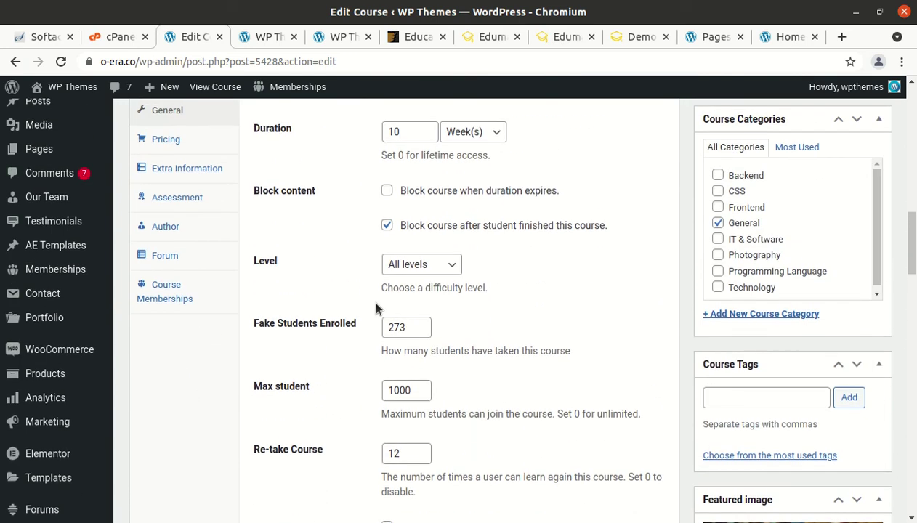
pyautogui.scroll(-3, 376, 309)
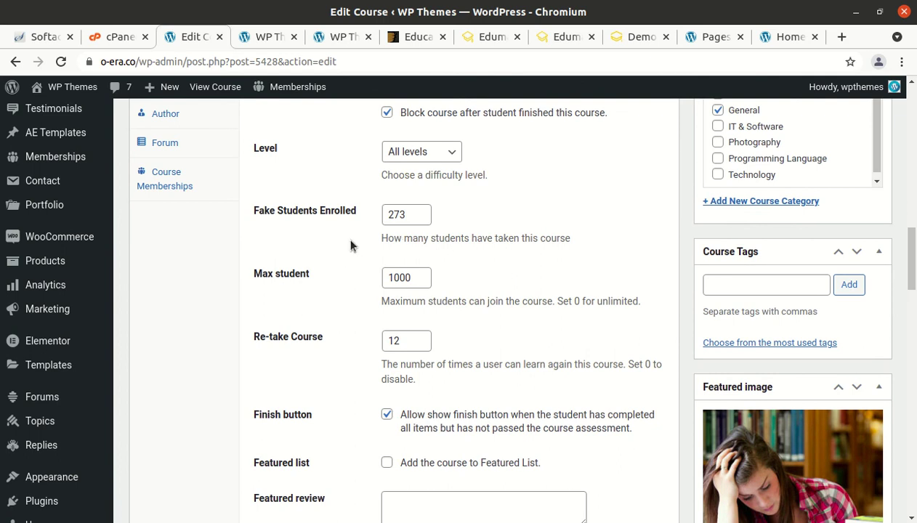
pyautogui.scroll(-3, 338, 254)
# Step: Review the course's media intro, excerpt, discussion and comments sections, along with its categories and featured image
pyautogui.scroll(-11, 339, 254)
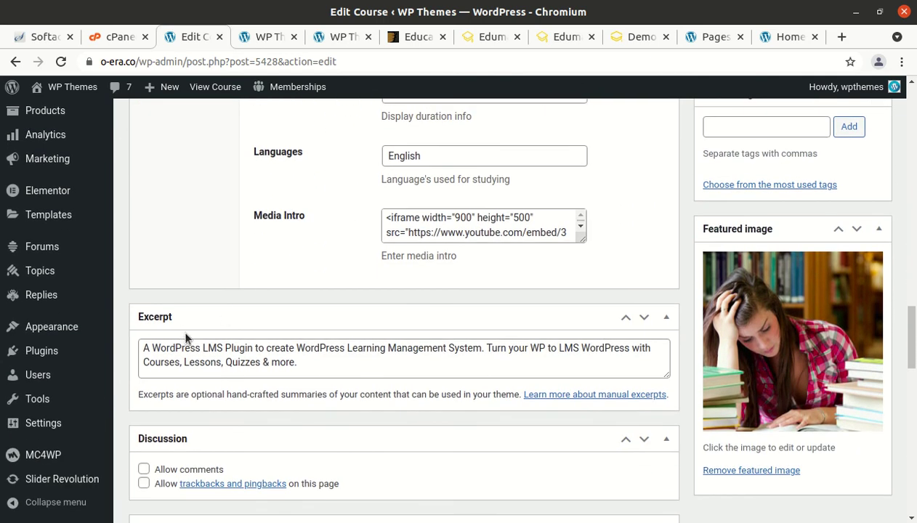
pyautogui.scroll(-20, 305, 338)
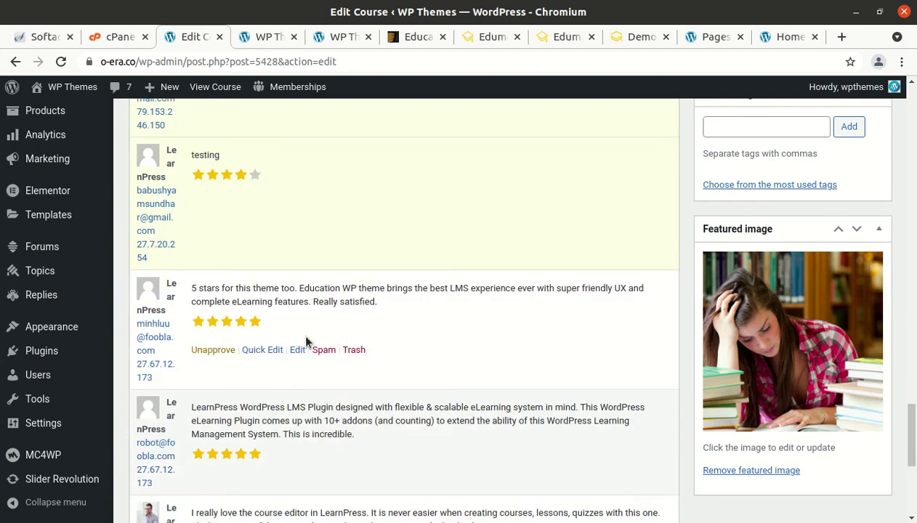
pyautogui.scroll(-8, 305, 342)
pyautogui.scroll(16, 305, 342)
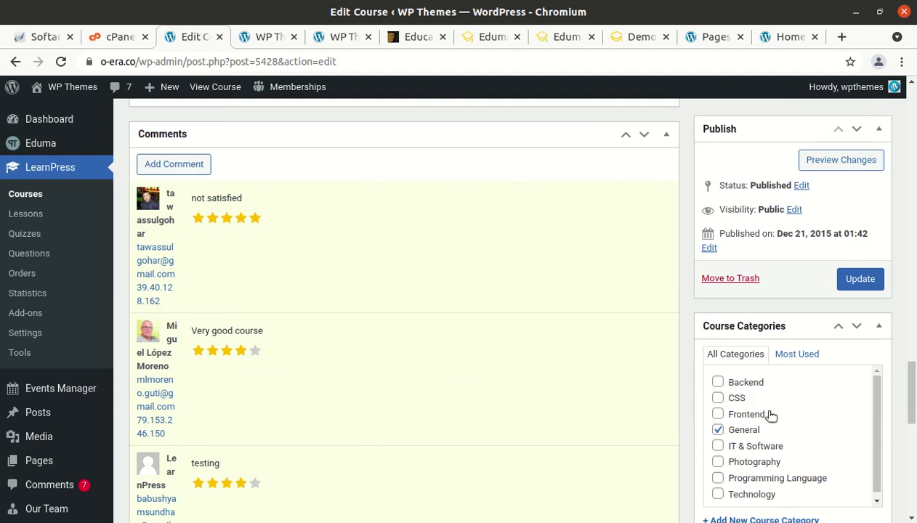
pyautogui.scroll(-7, 819, 424)
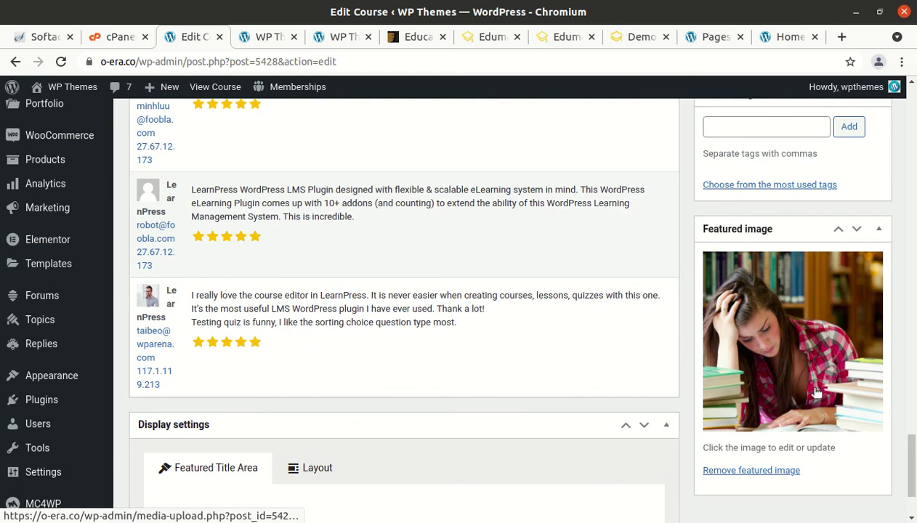
pyautogui.scroll(20, 544, 420)
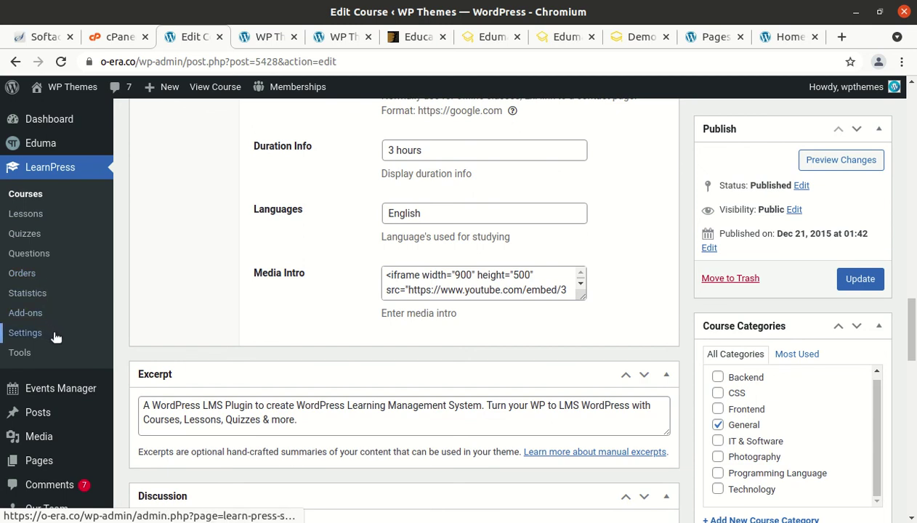
# Step: Look through the WordPress admin sections from LearnPress and Events Manager to Slider Revolution, including WooCommerce, Elementor, Forums and Appearance
pyautogui.scroll(-3, 57, 301)
pyautogui.moveTo(57, 276)
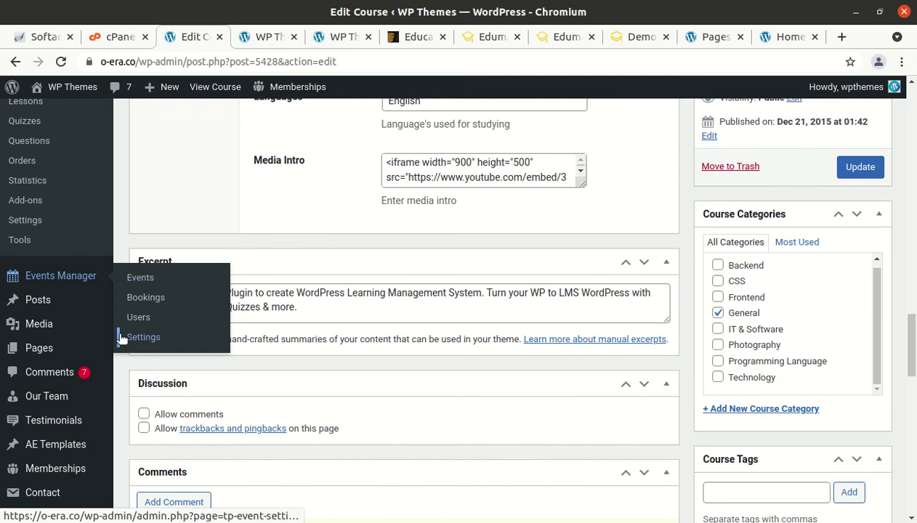
pyautogui.scroll(-2, 36, 312)
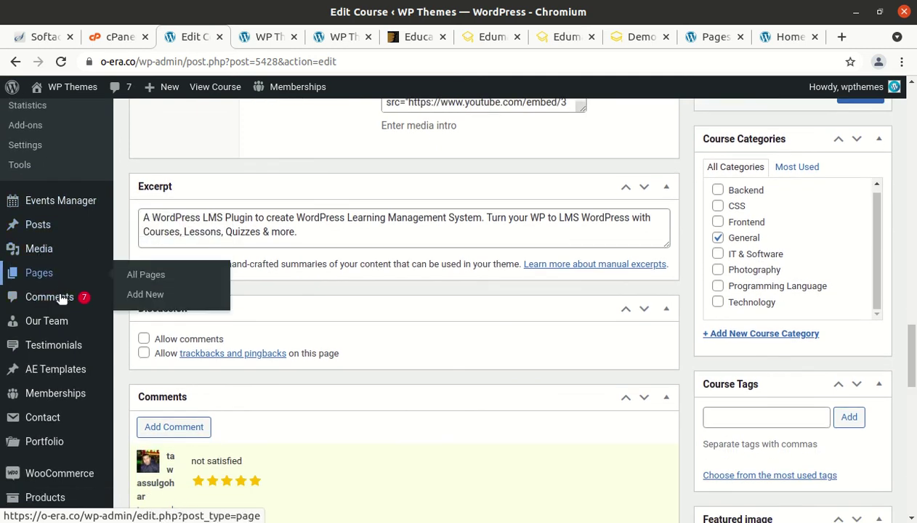
pyautogui.scroll(-2, 93, 311)
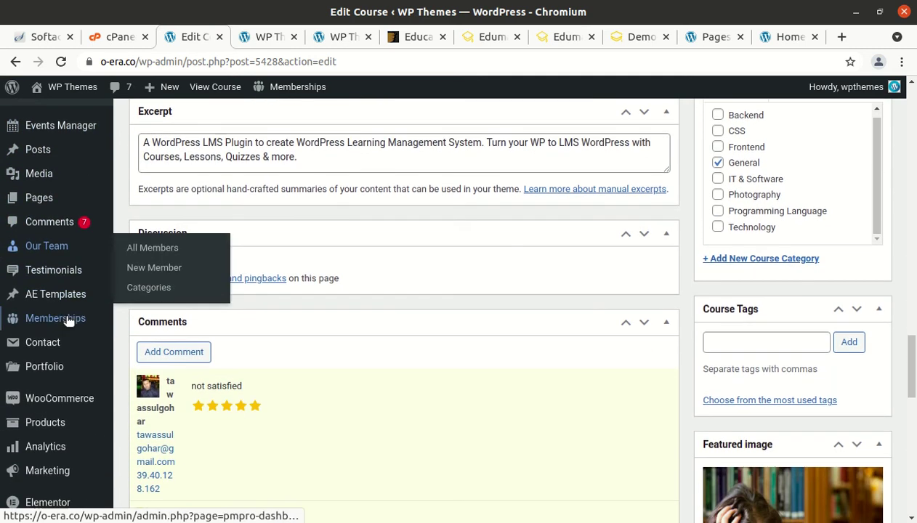
pyautogui.moveTo(44, 247)
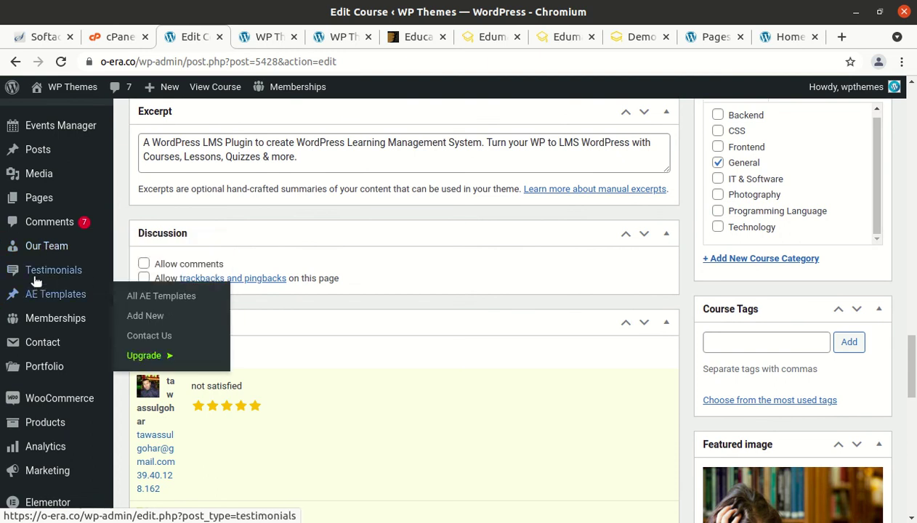
pyautogui.moveTo(29, 298)
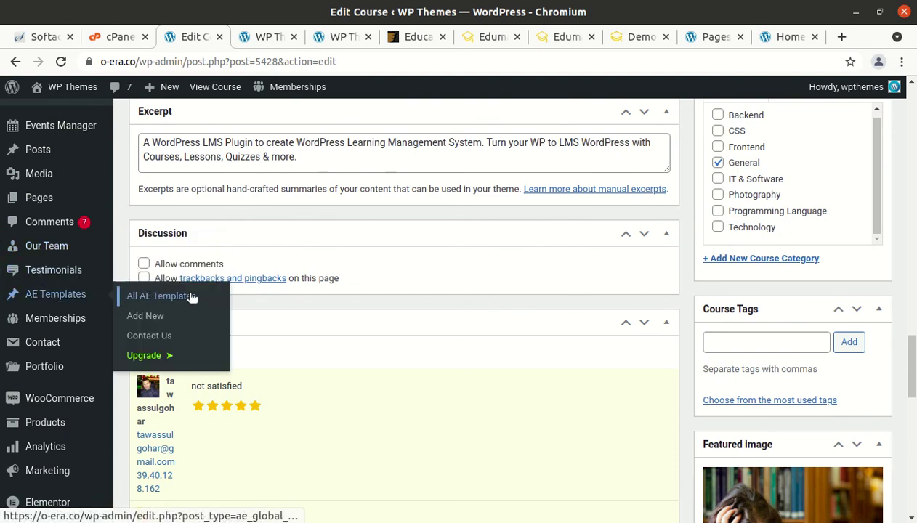
pyautogui.scroll(-2, 44, 268)
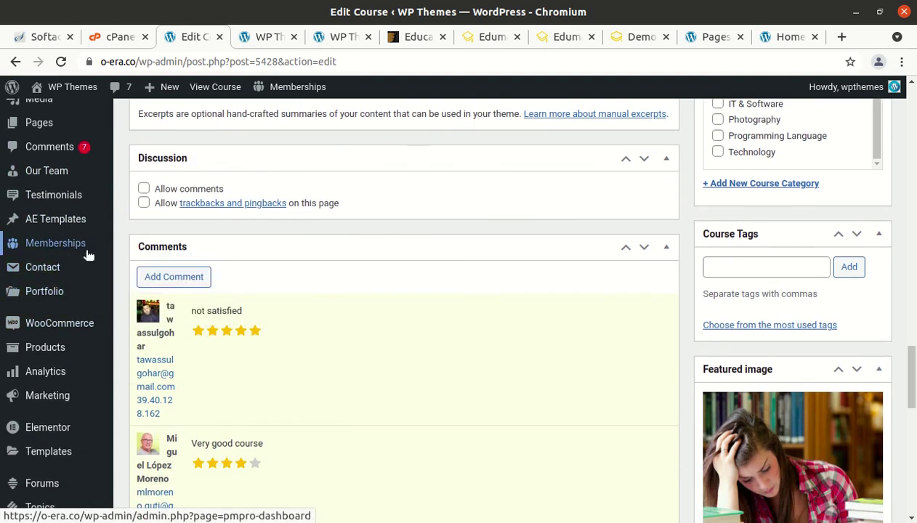
pyautogui.moveTo(121, 300)
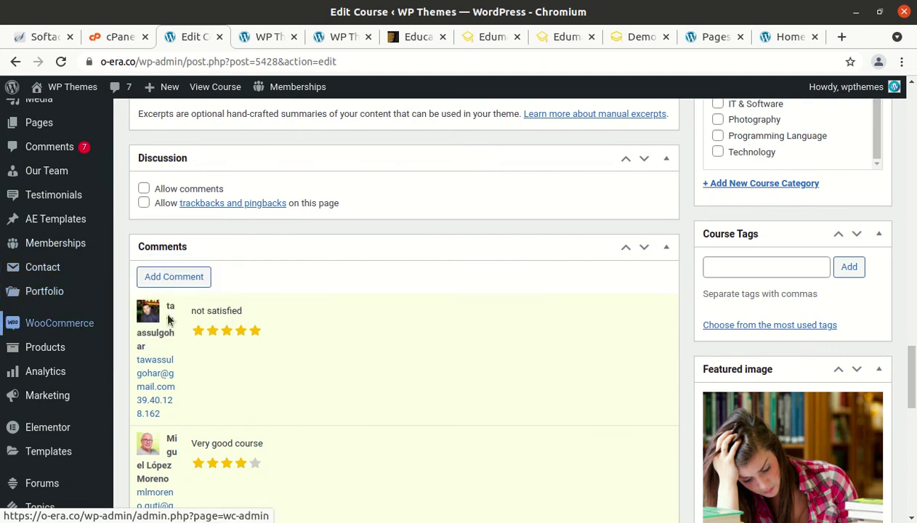
pyautogui.scroll(-4, 43, 319)
pyautogui.moveTo(71, 223)
pyautogui.scroll(-3, 69, 240)
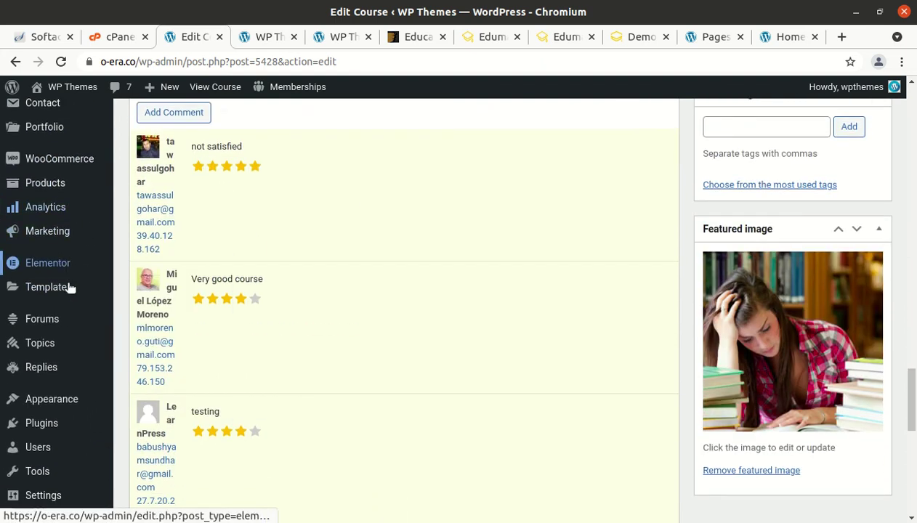
pyautogui.moveTo(58, 325)
pyautogui.scroll(-1, 58, 342)
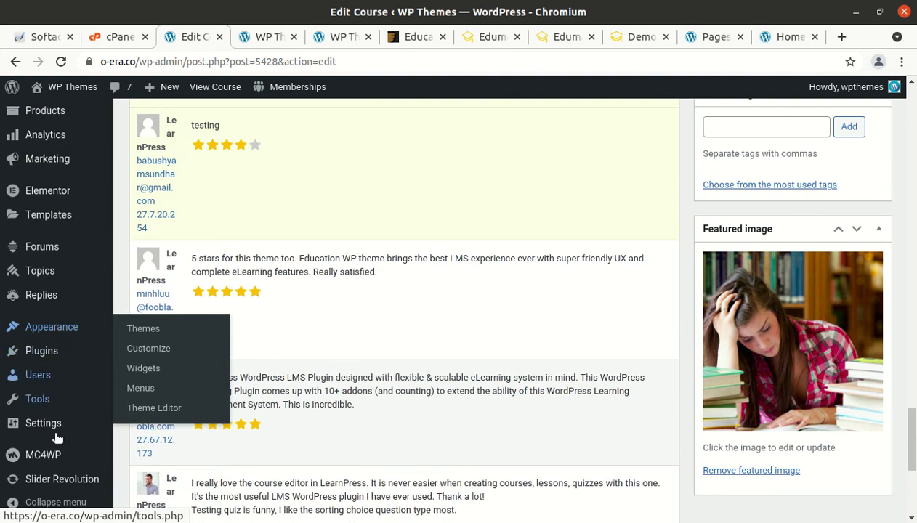
pyautogui.moveTo(47, 382)
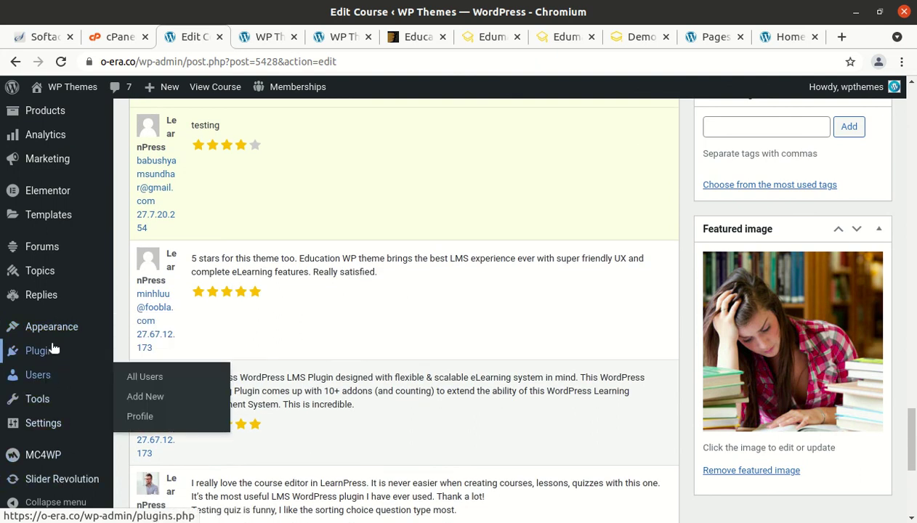
pyautogui.moveTo(33, 333)
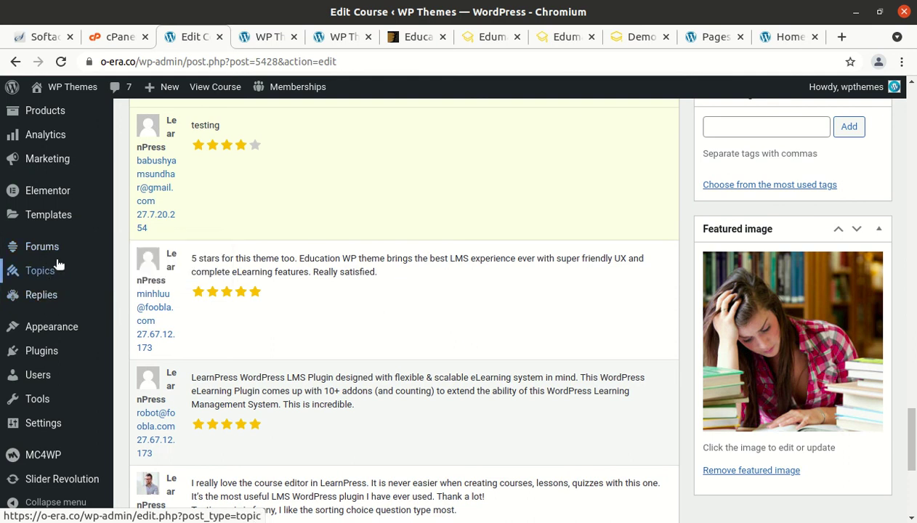
pyautogui.scroll(15, 58, 264)
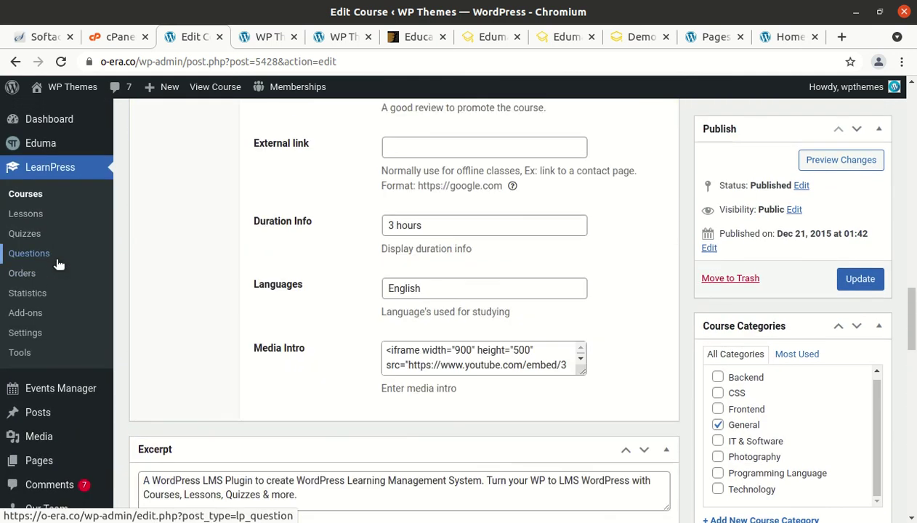
pyautogui.scroll(15, 58, 264)
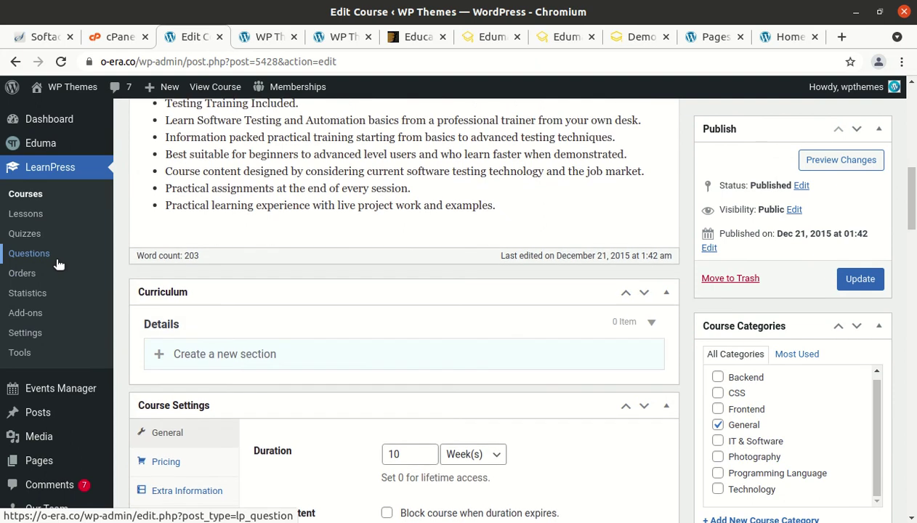
pyautogui.scroll(8, 58, 264)
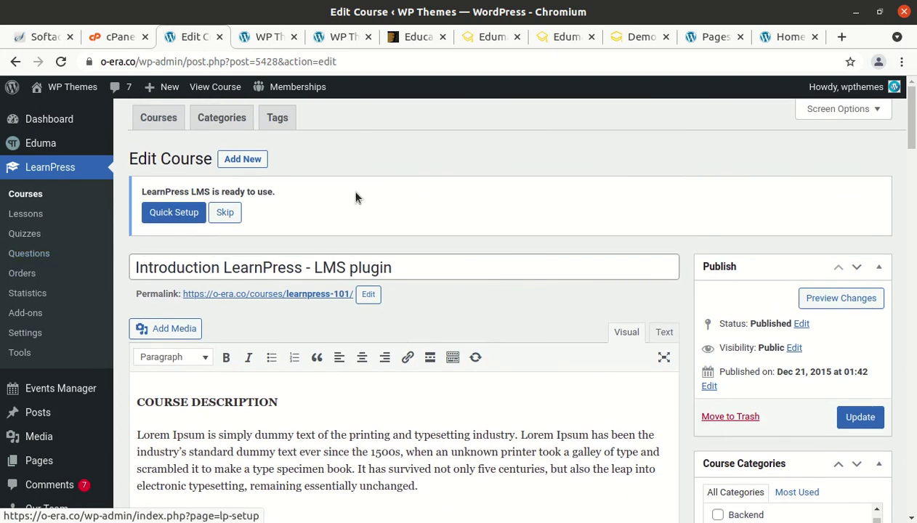
pyautogui.moveTo(81, 128)
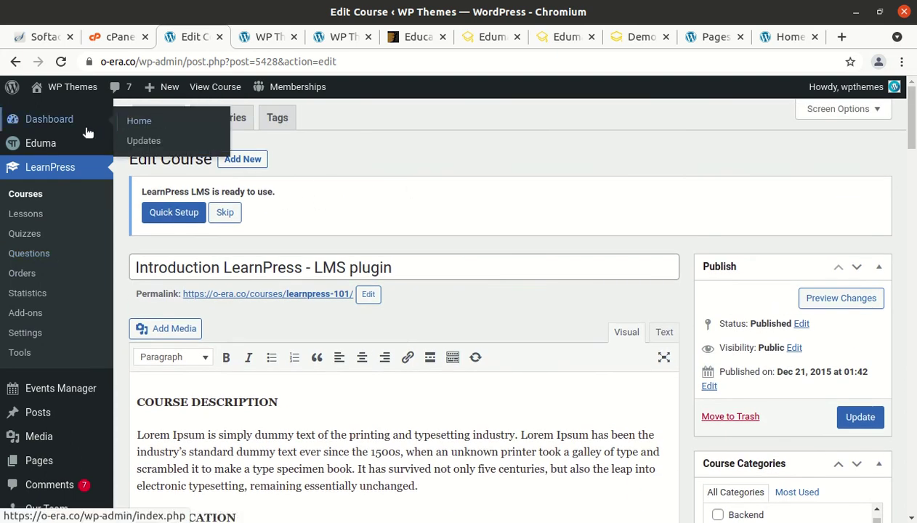
# Step: Switch to the live Eduma homepage and open it for editing with Elementor
pyautogui.click(271, 38)
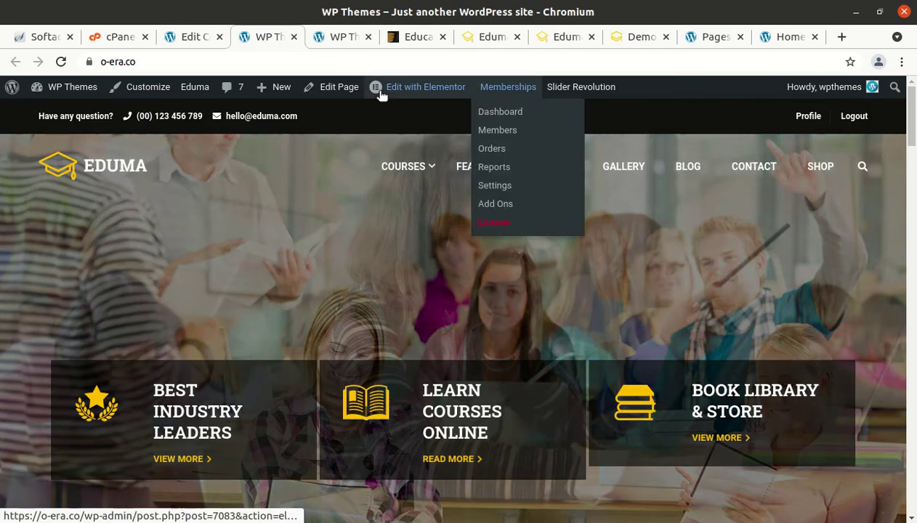
pyautogui.moveTo(399, 91)
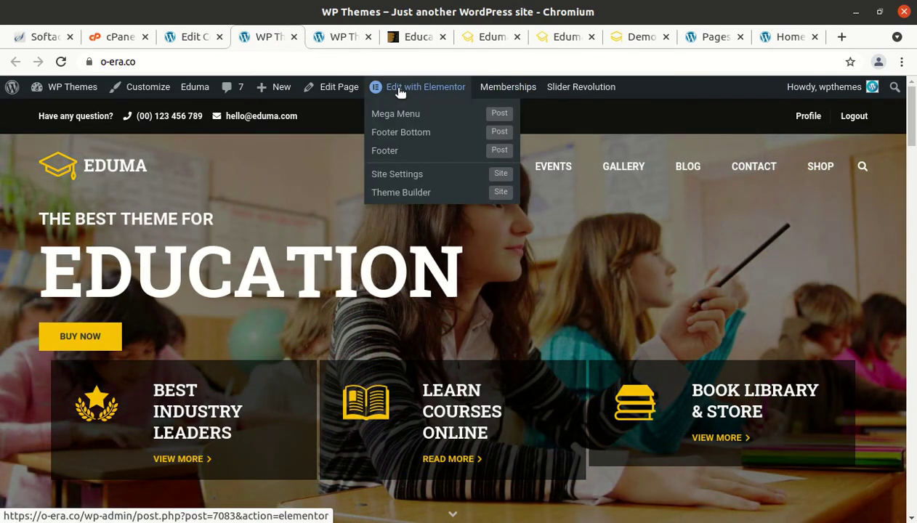
pyautogui.click(398, 91)
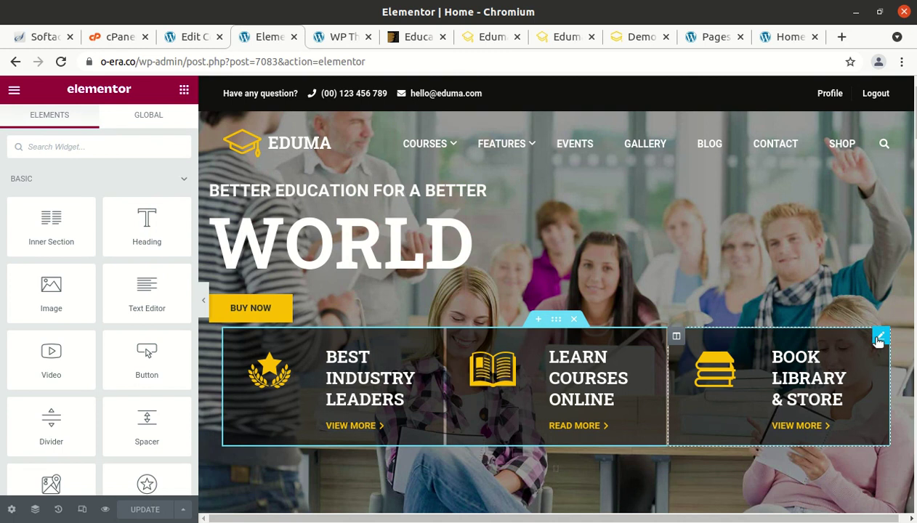
# Step: Open the settings of the "Book Library & Store" icon box and of the Popular Courses widget
pyautogui.click(879, 338)
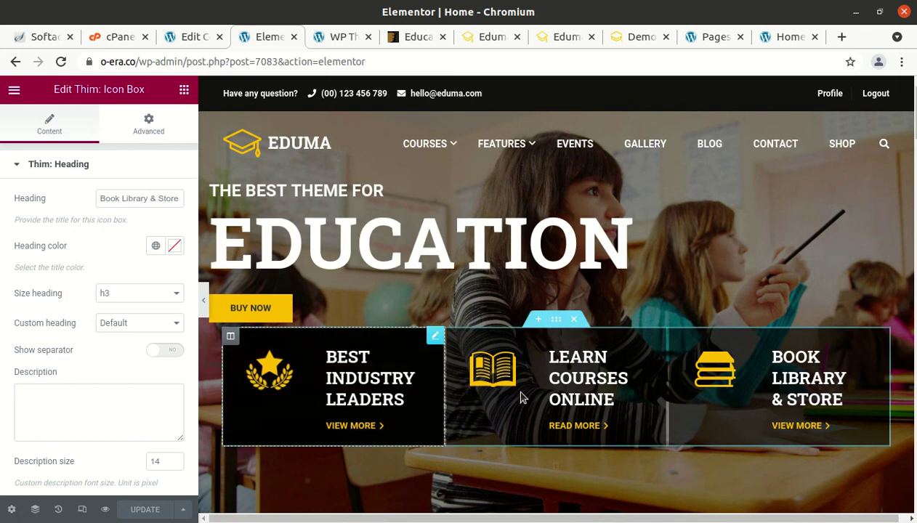
pyautogui.scroll(-3, 406, 398)
pyautogui.scroll(-3, 405, 398)
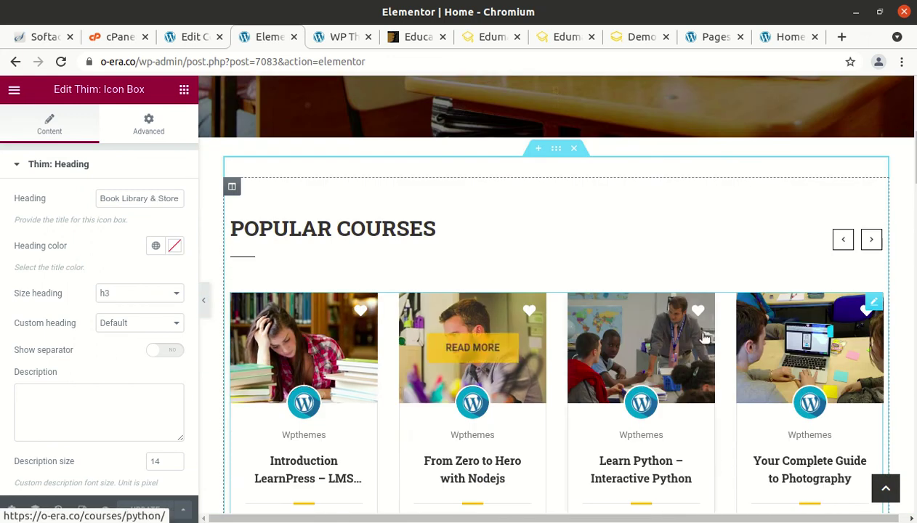
pyautogui.click(479, 347)
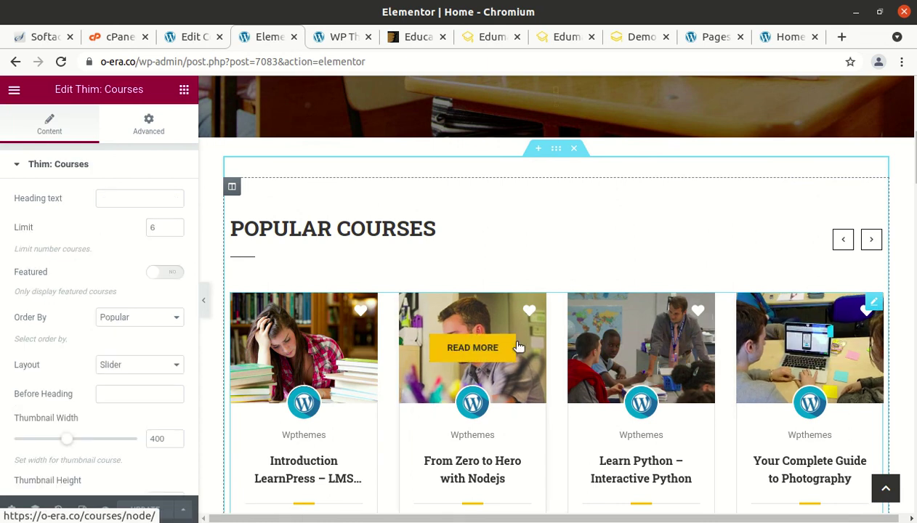
# Step: Open the "Register Now" text block and the "Create your free account now" form block in the text editor
pyautogui.scroll(-1, 107, 389)
pyautogui.scroll(-4, 546, 370)
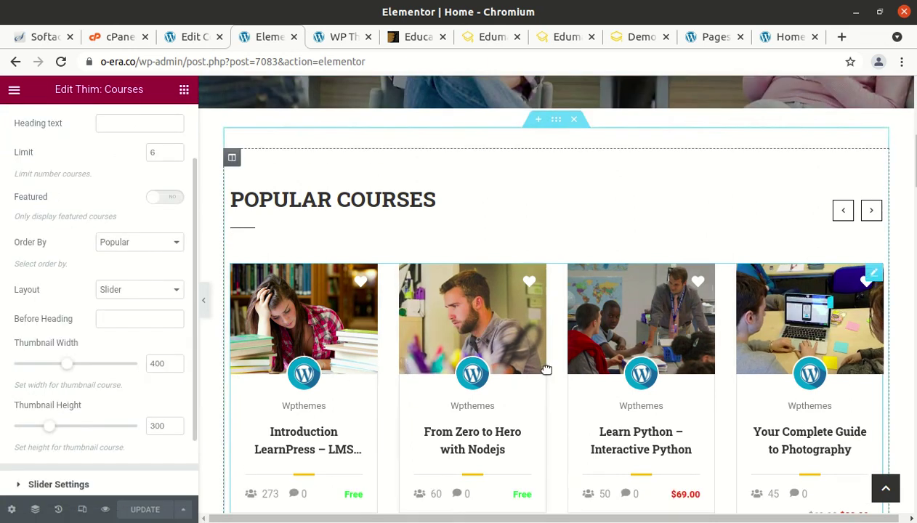
pyautogui.scroll(-2, 401, 378)
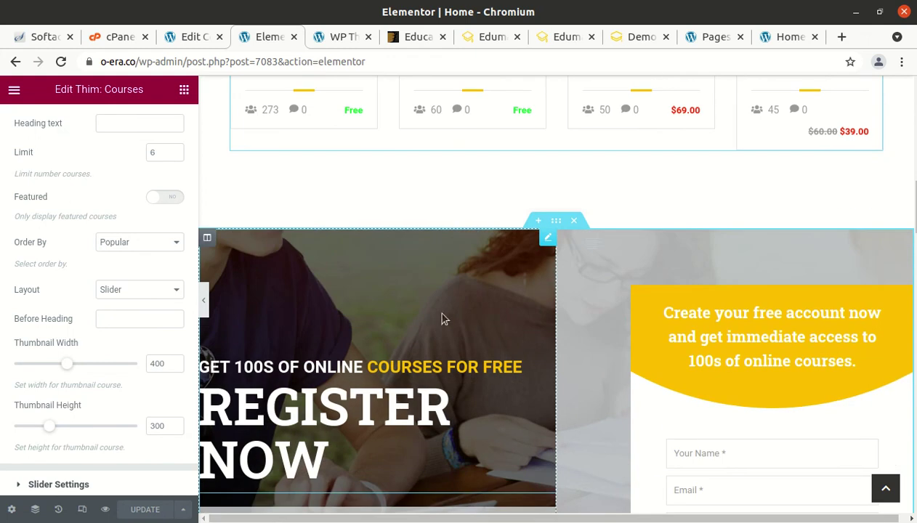
pyautogui.click(548, 238)
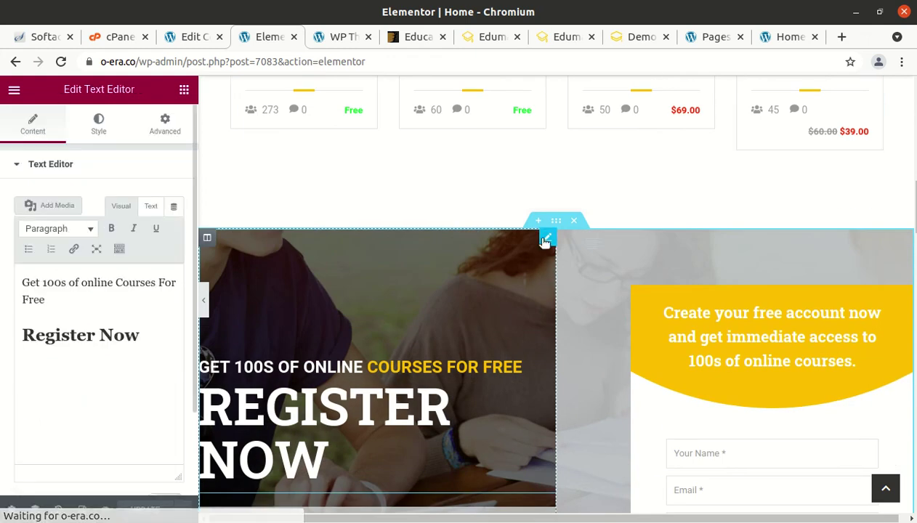
pyautogui.click(695, 383)
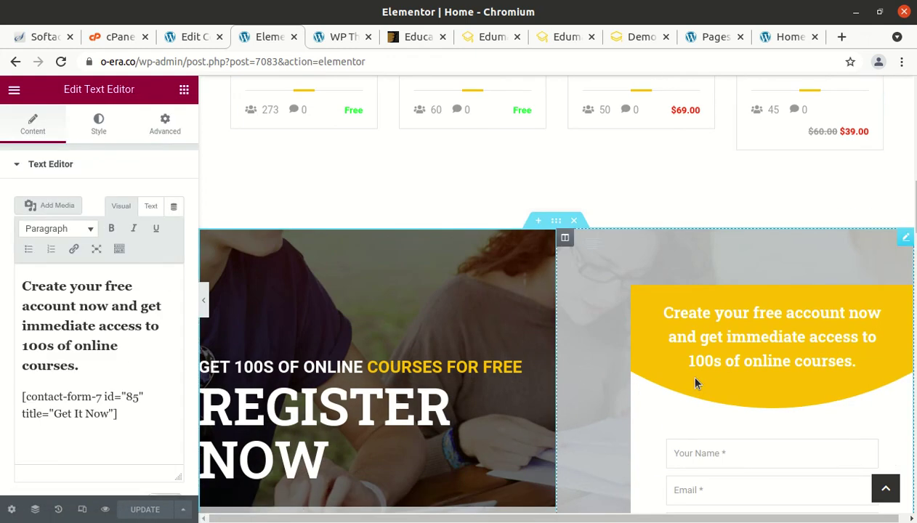
# Step: Open the settings of the "Latest News" heading below the Events section
pyautogui.scroll(-9, 694, 383)
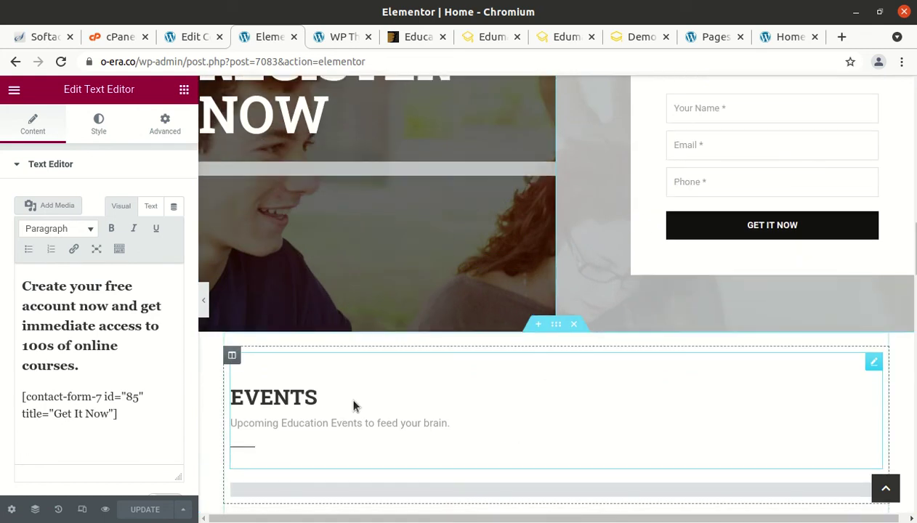
pyautogui.scroll(-2, 347, 362)
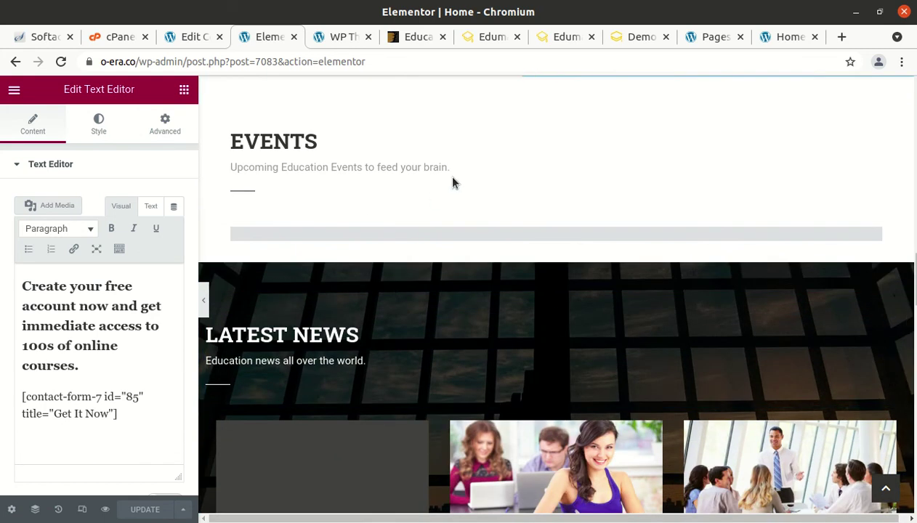
pyautogui.click(433, 341)
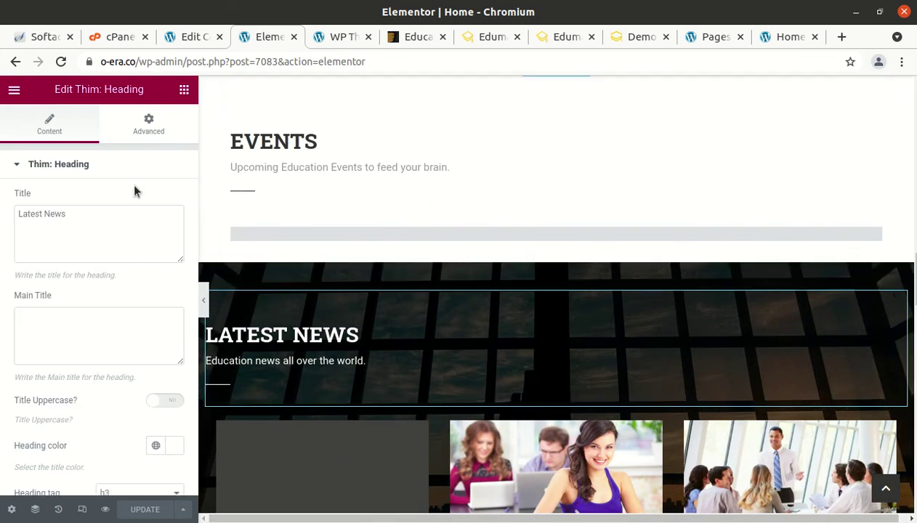
# Step: Leave the Elementor editor for the live homepage and look over its hero banner and Popular Courses section
pyautogui.click(15, 90)
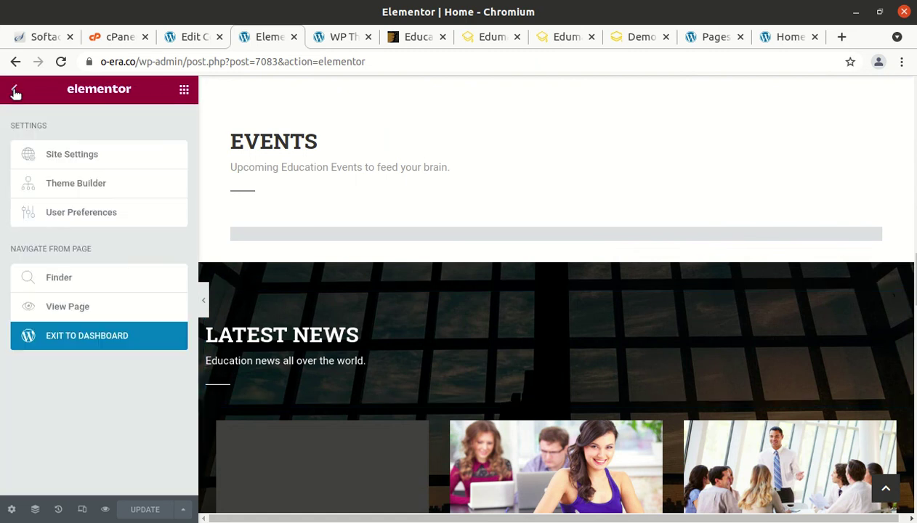
pyautogui.click(63, 311)
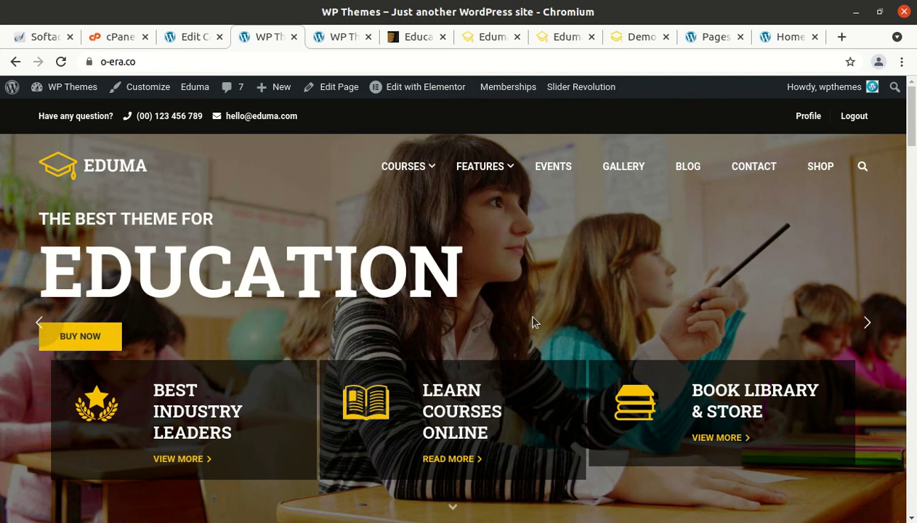
pyautogui.scroll(-1, 533, 322)
pyautogui.scroll(1, 532, 321)
pyautogui.scroll(-2, 532, 322)
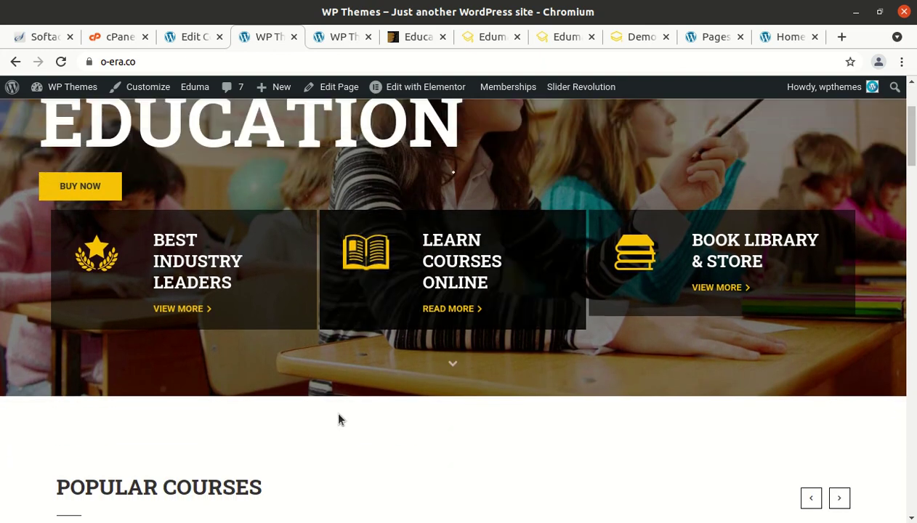
pyautogui.scroll(-4, 338, 419)
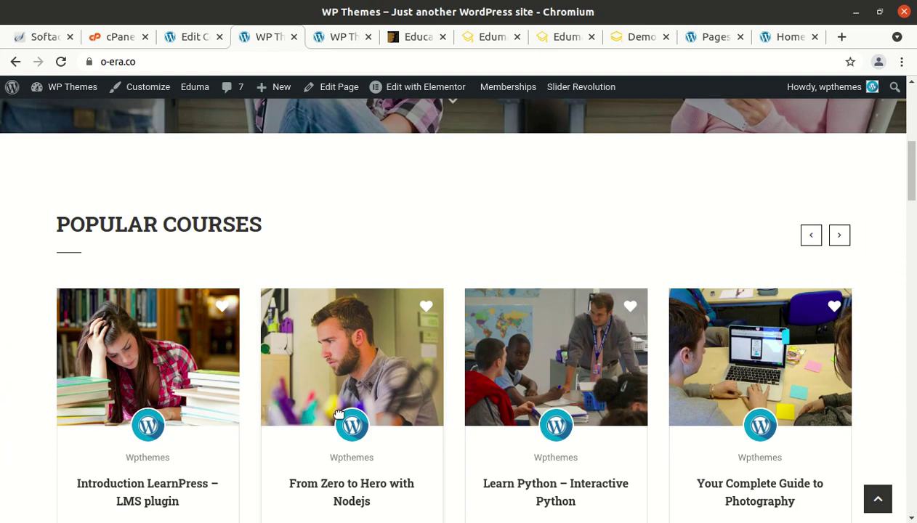
pyautogui.scroll(6, 338, 415)
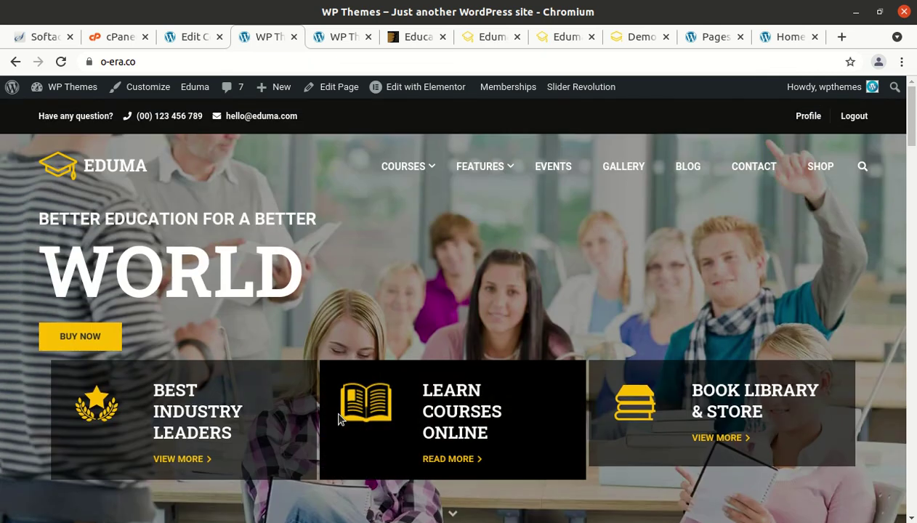